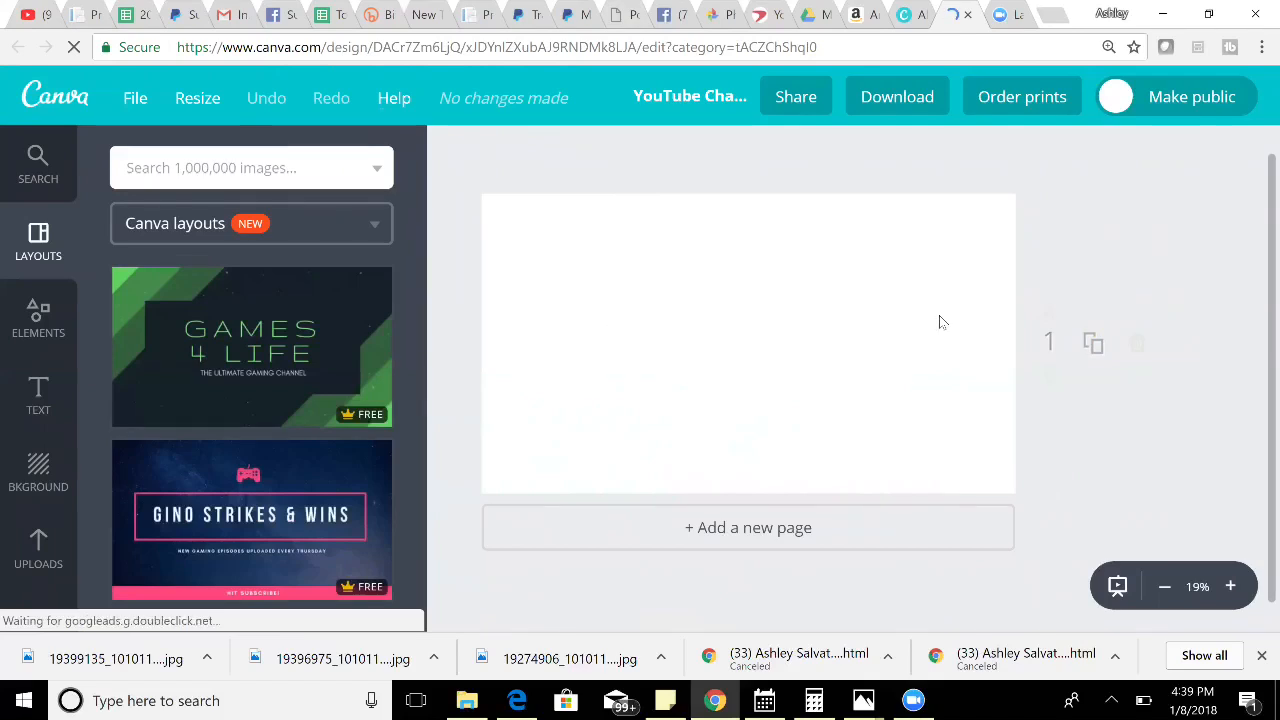
Place the uploaded photo of the teal gift box at the banner's left edge and shrink it slightly.
left_click(40, 538)
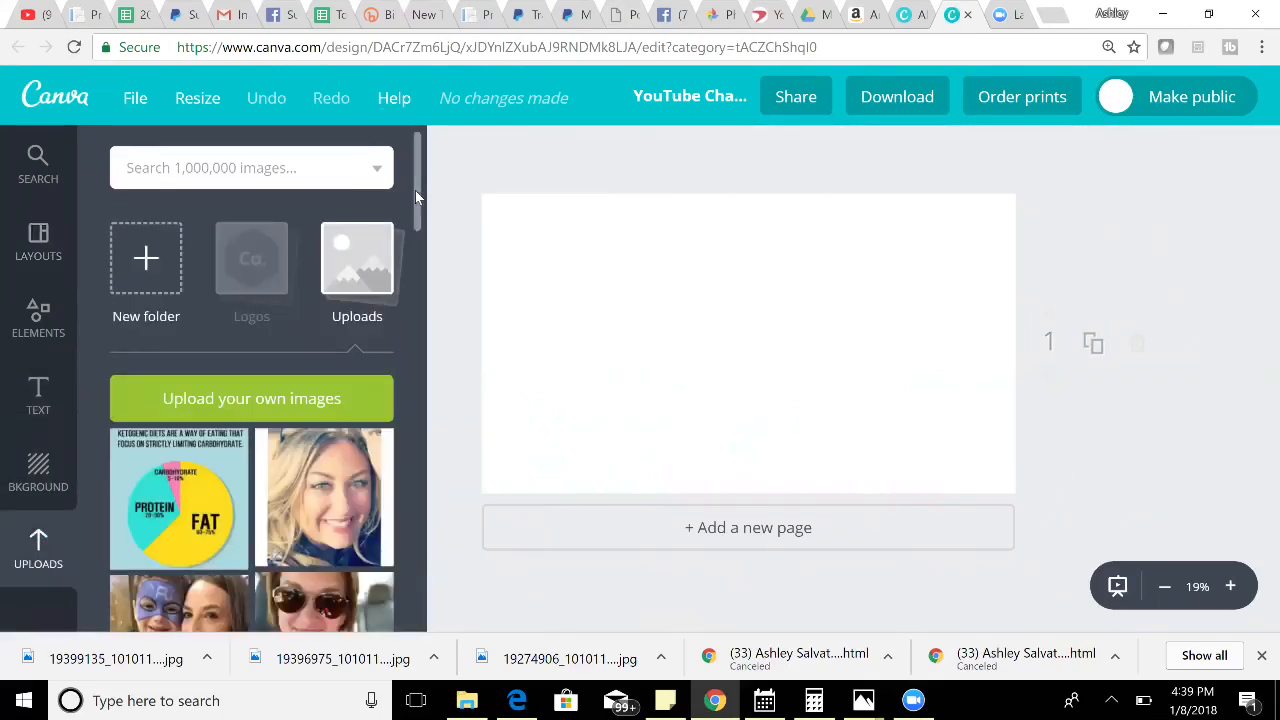
left_click_drag(415, 190, 398, 295)
scroll(398, 295, "down", 3)
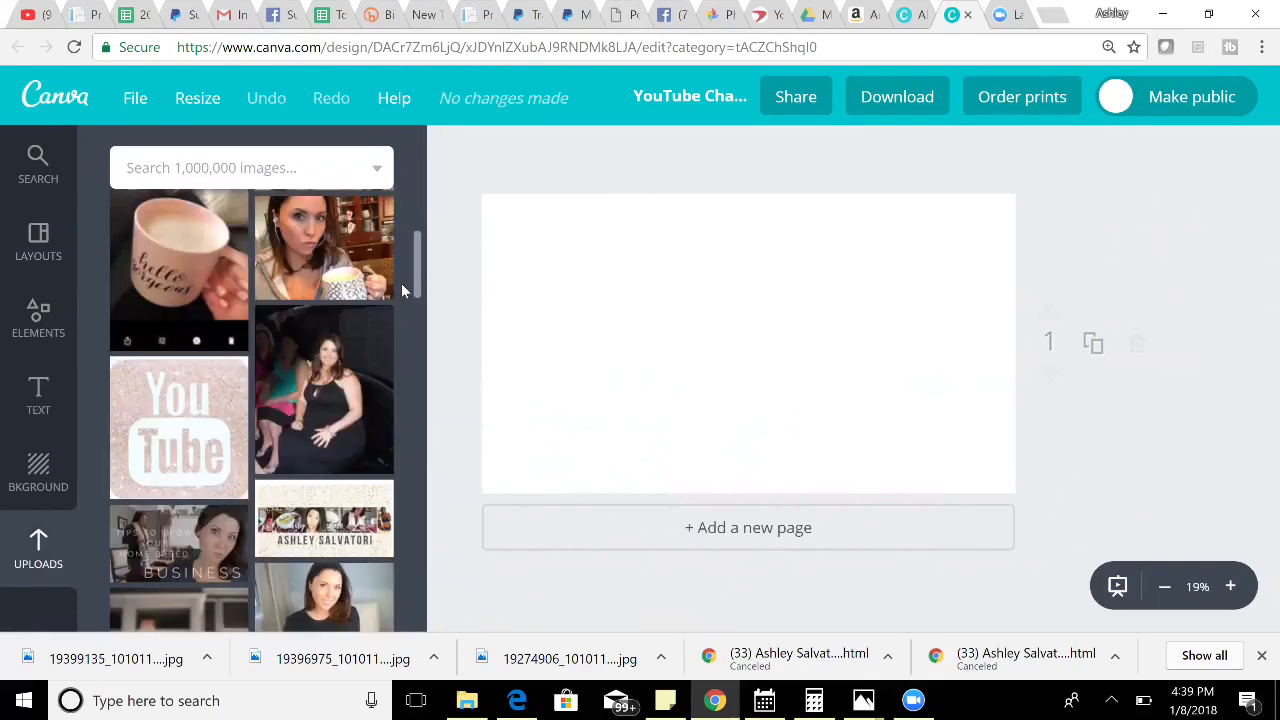
scroll(401, 290, "down", 5)
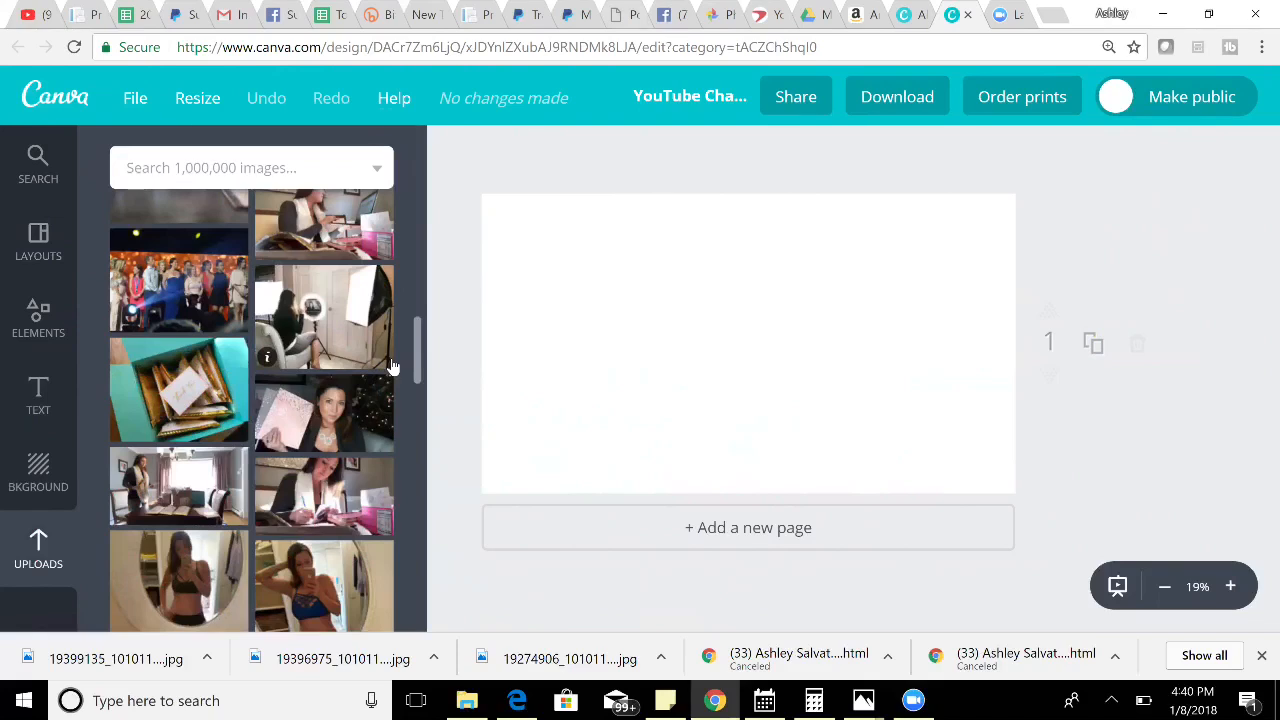
scroll(393, 366, "up", 1)
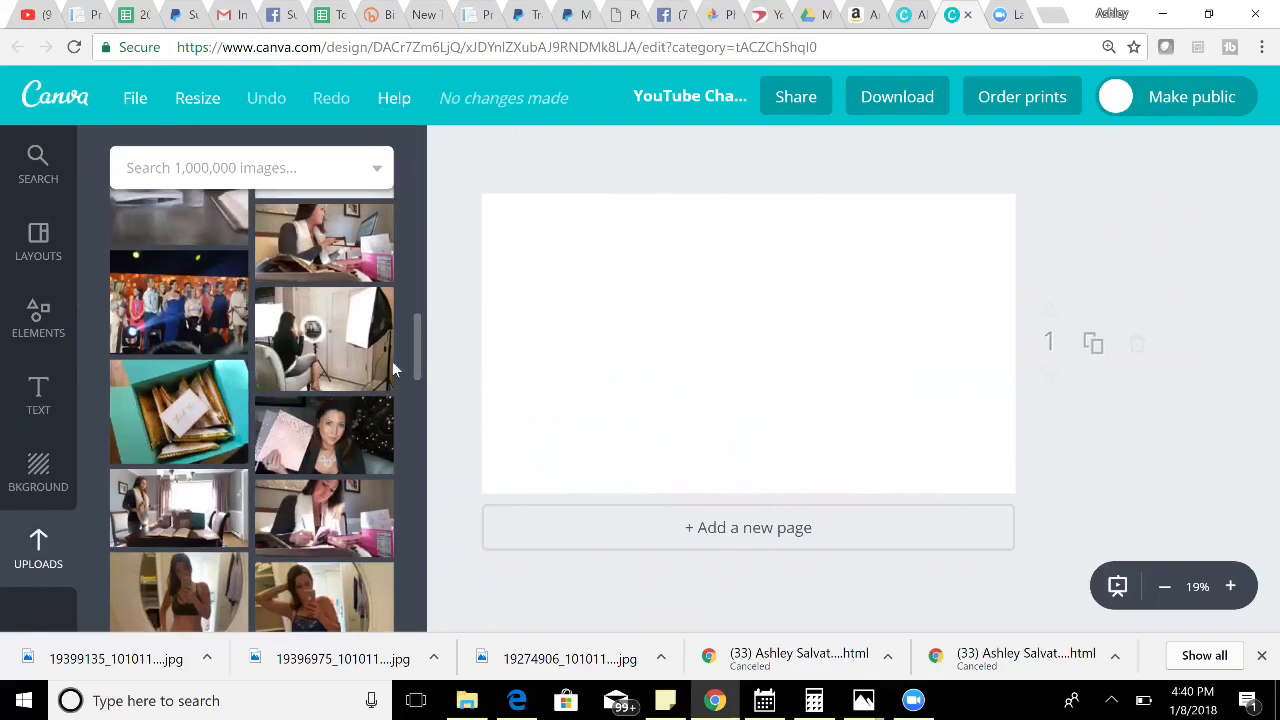
left_click_drag(245, 368, 840, 269)
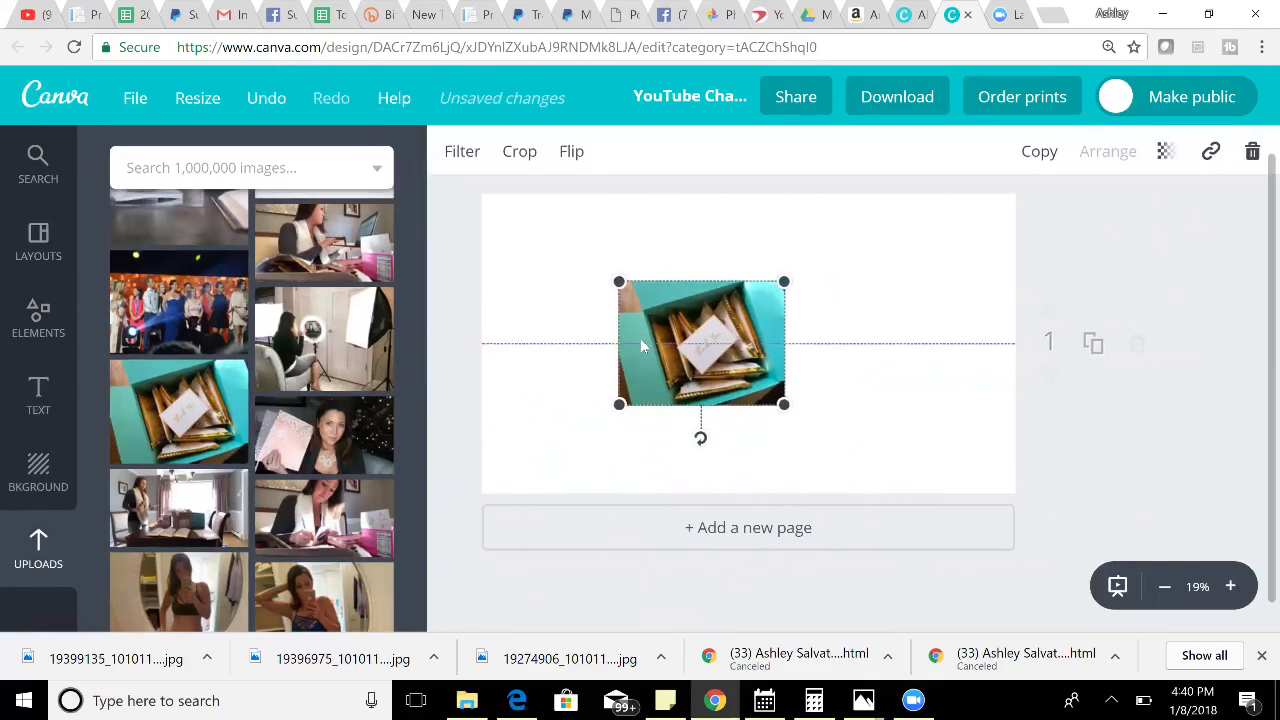
left_click_drag(642, 345, 505, 342)
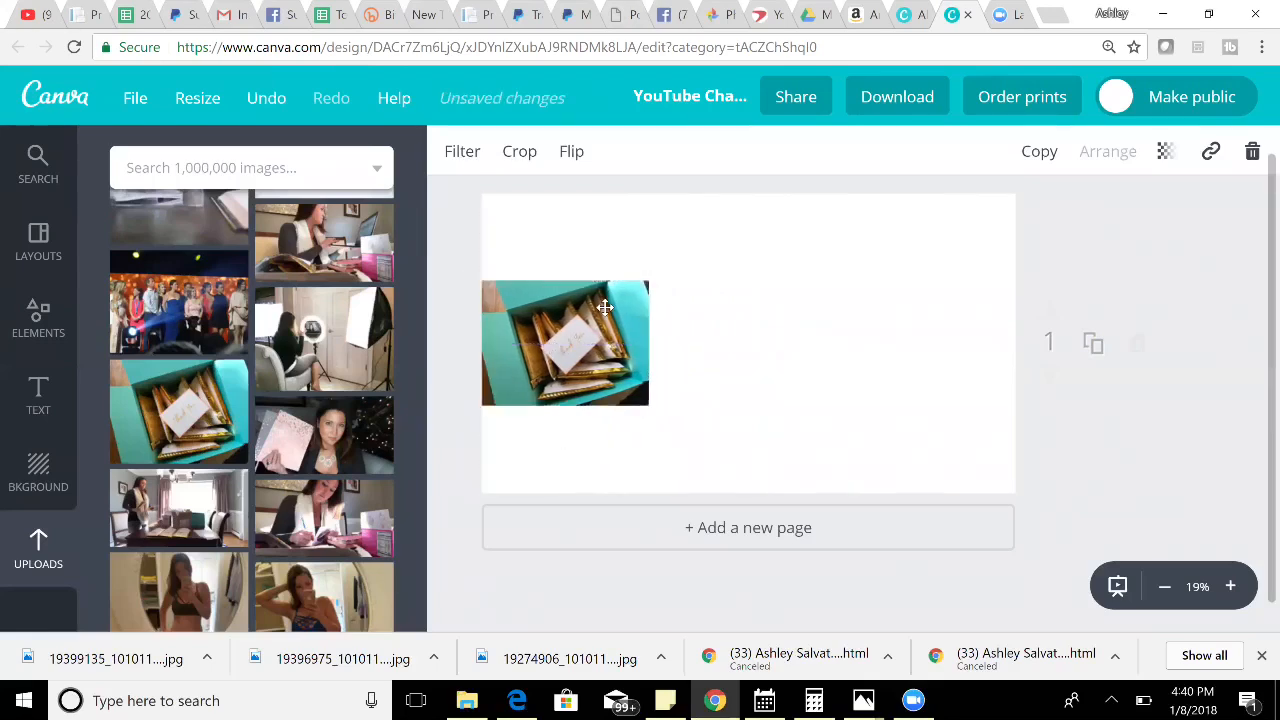
left_click(605, 308)
left_click_drag(648, 282, 632, 293)
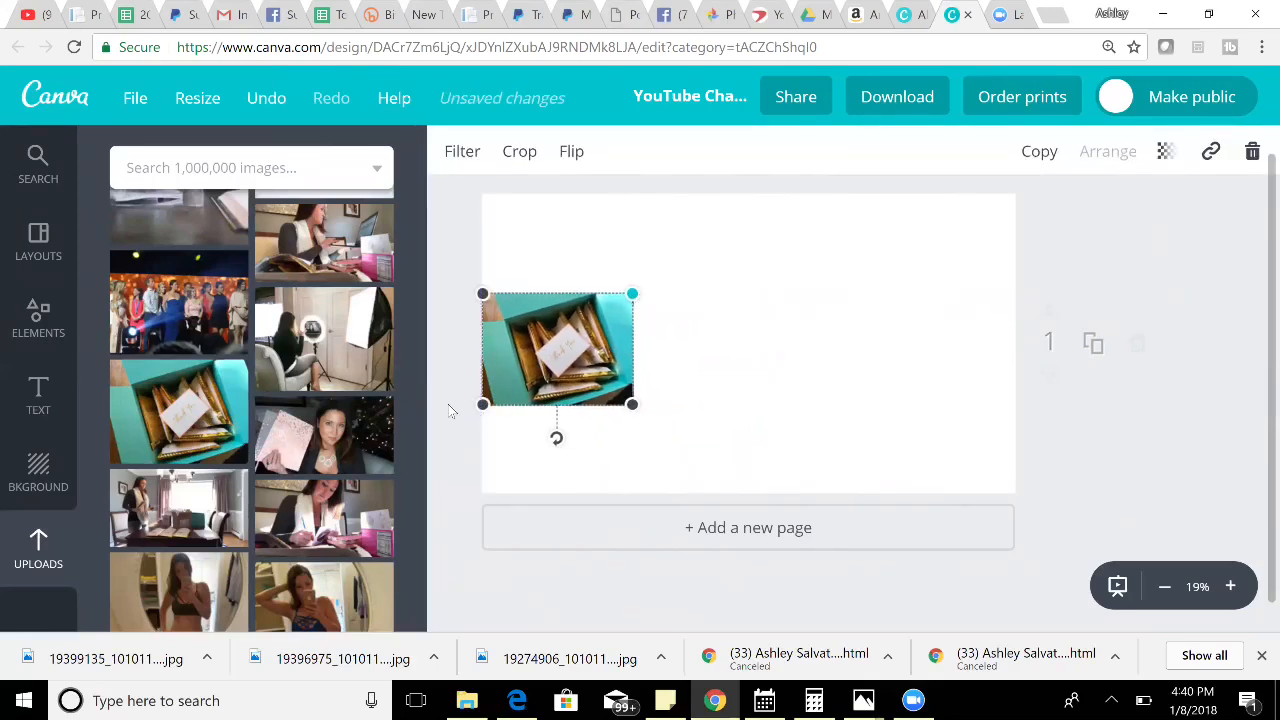
Add the uploaded photo of the woman writing beside the gift box photo and enlarge it to about 969 × 542, matching heights.
left_click(347, 512)
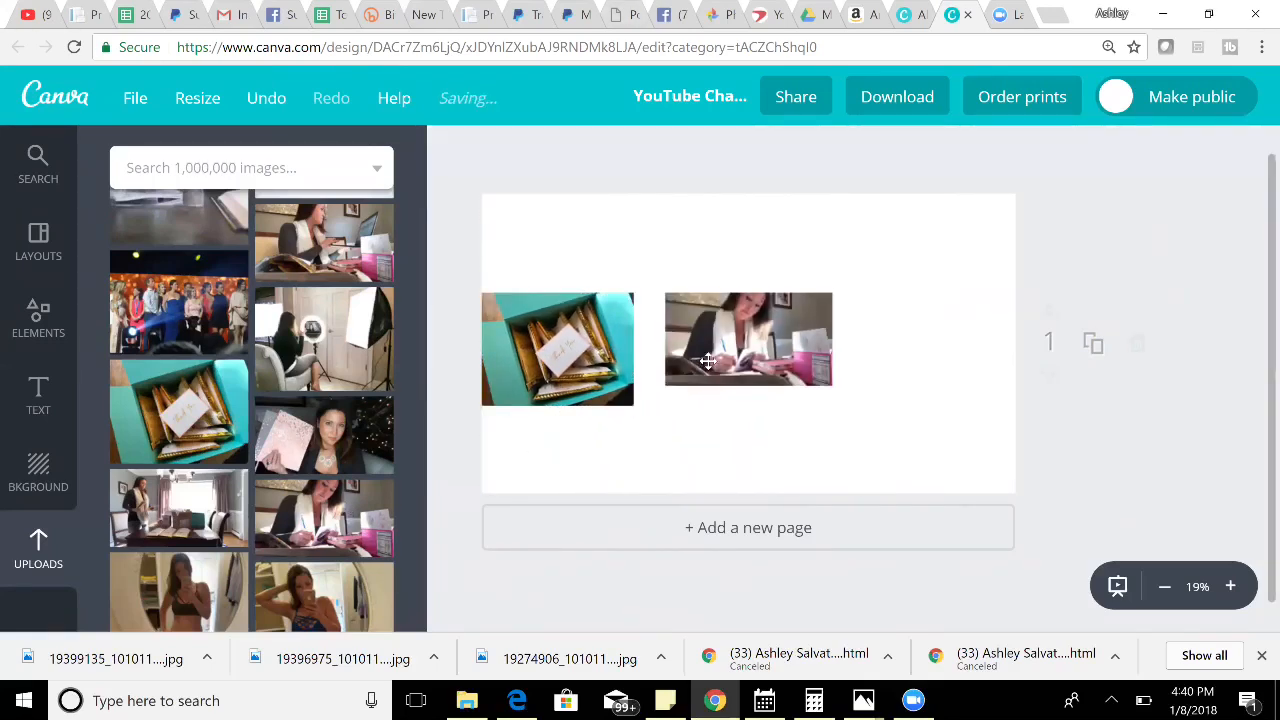
left_click(707, 361)
left_click_drag(707, 361, 677, 360)
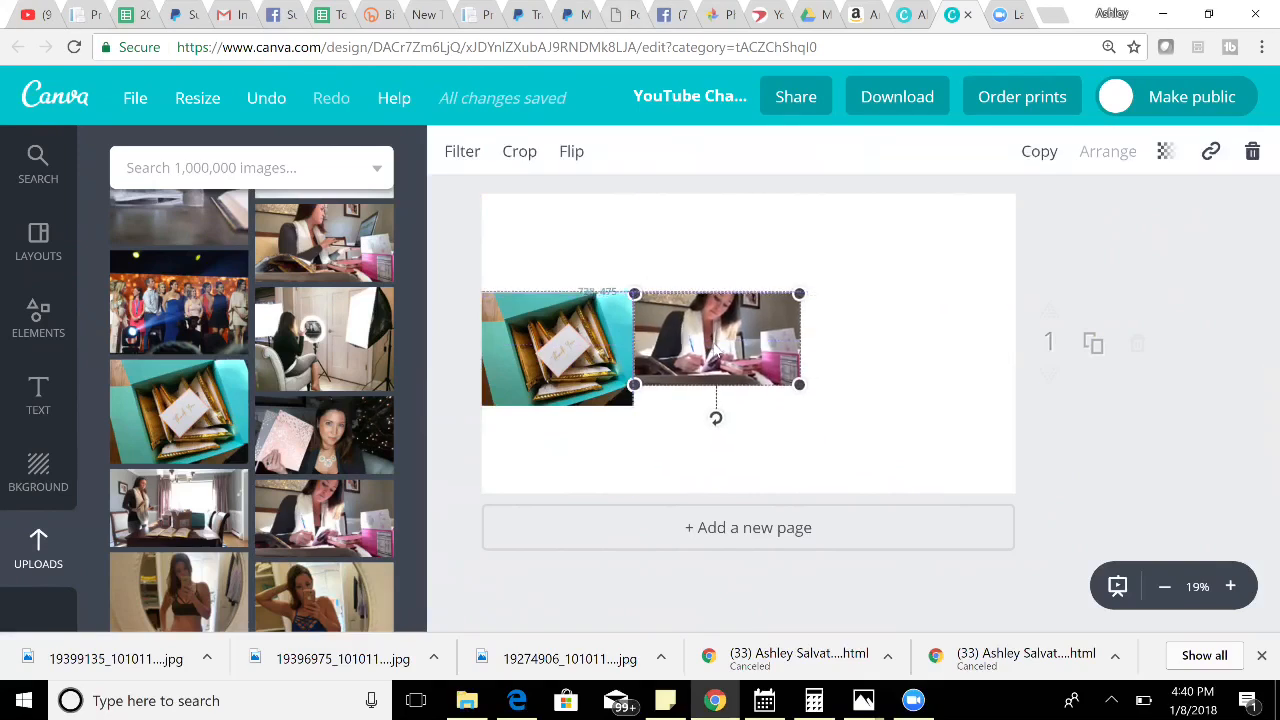
left_click_drag(798, 384, 811, 423)
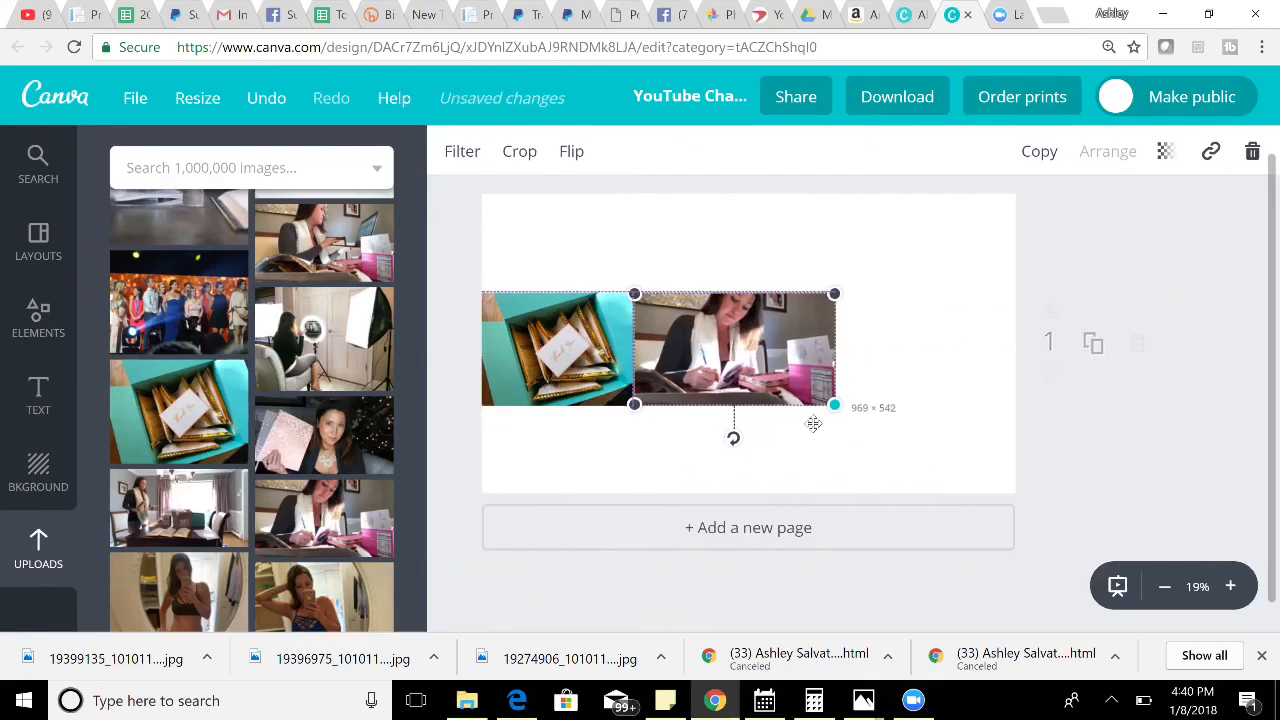
Add the uploaded dining room photo beside the writing photo and resize it to complete the strip up to the banner's right edge.
left_click_drag(213, 484, 735, 350)
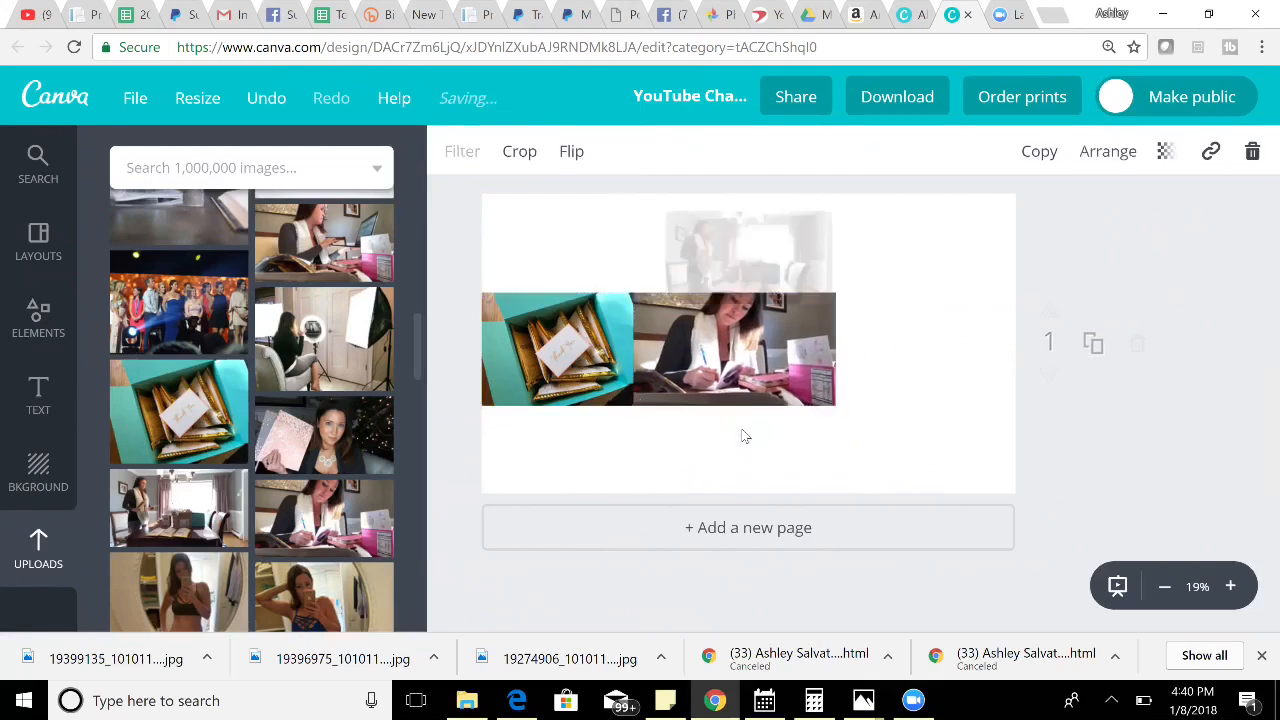
mouse_move(895, 366)
left_mouse_down()
mouse_move(1022, 319)
mouse_move(885, 343)
left_mouse_up()
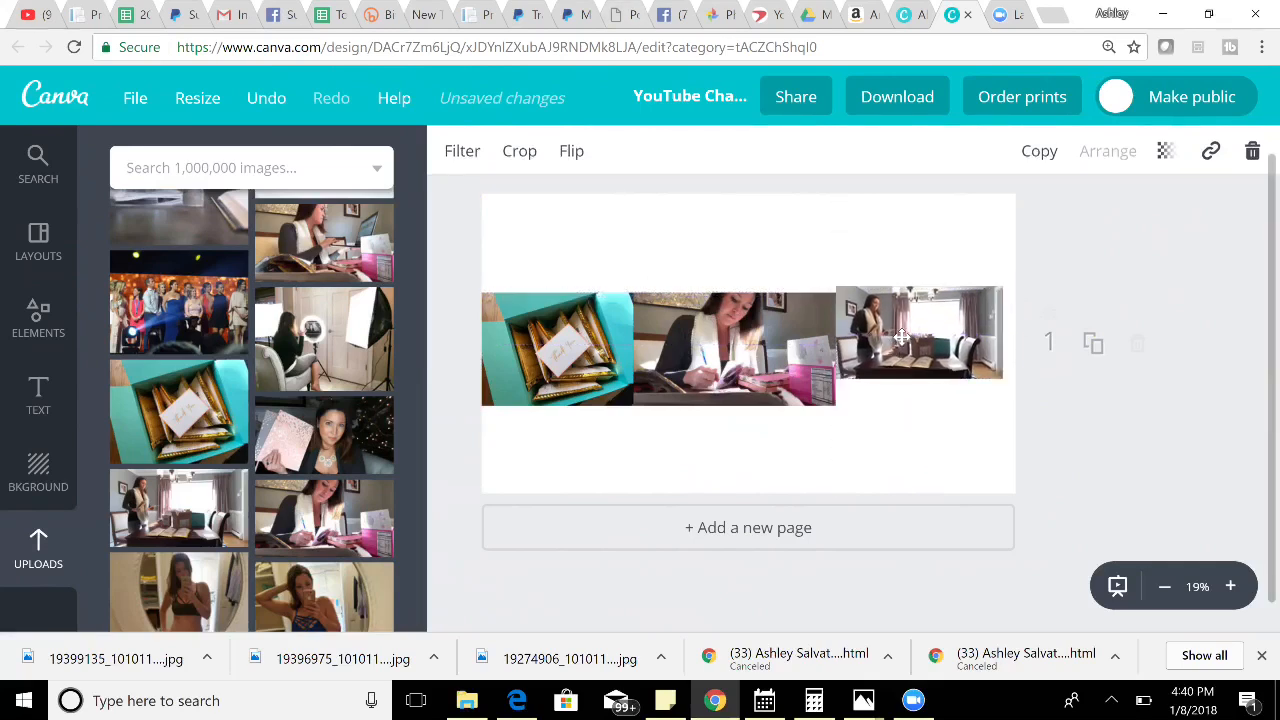
left_click_drag(1013, 396, 1038, 398)
left_click_drag(916, 339, 920, 349)
left_click(1007, 423)
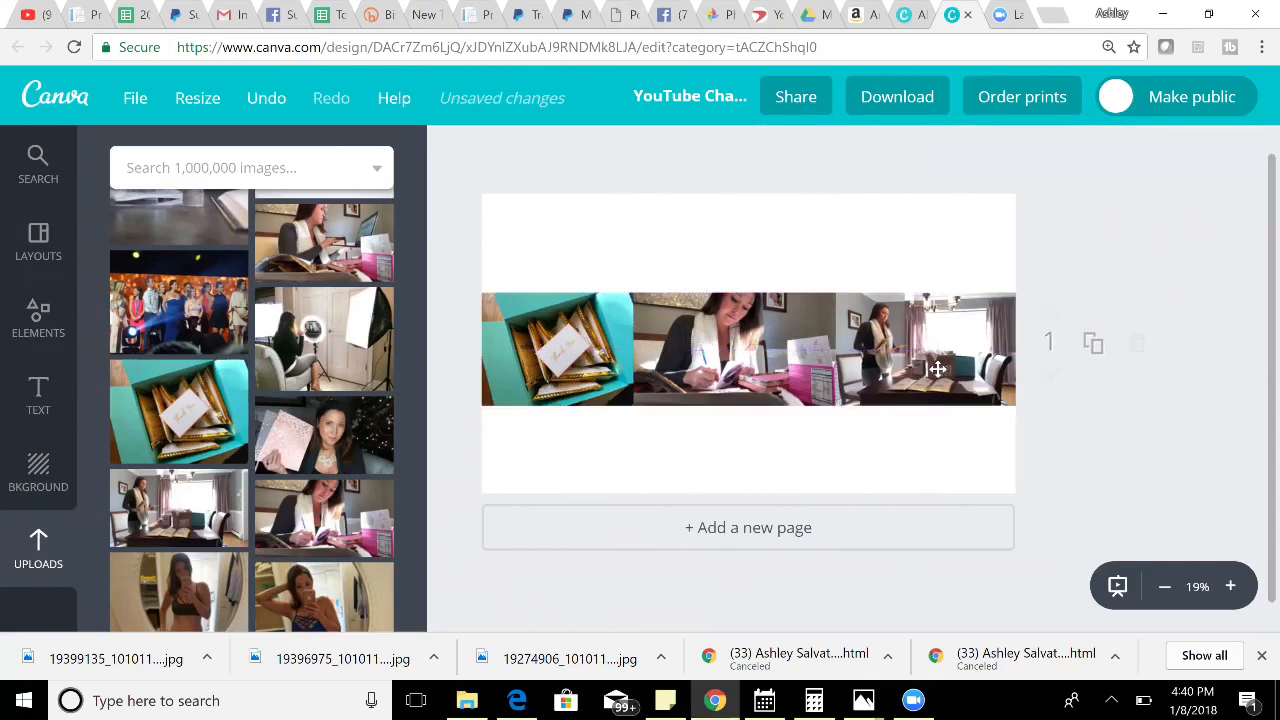
left_click(573, 329)
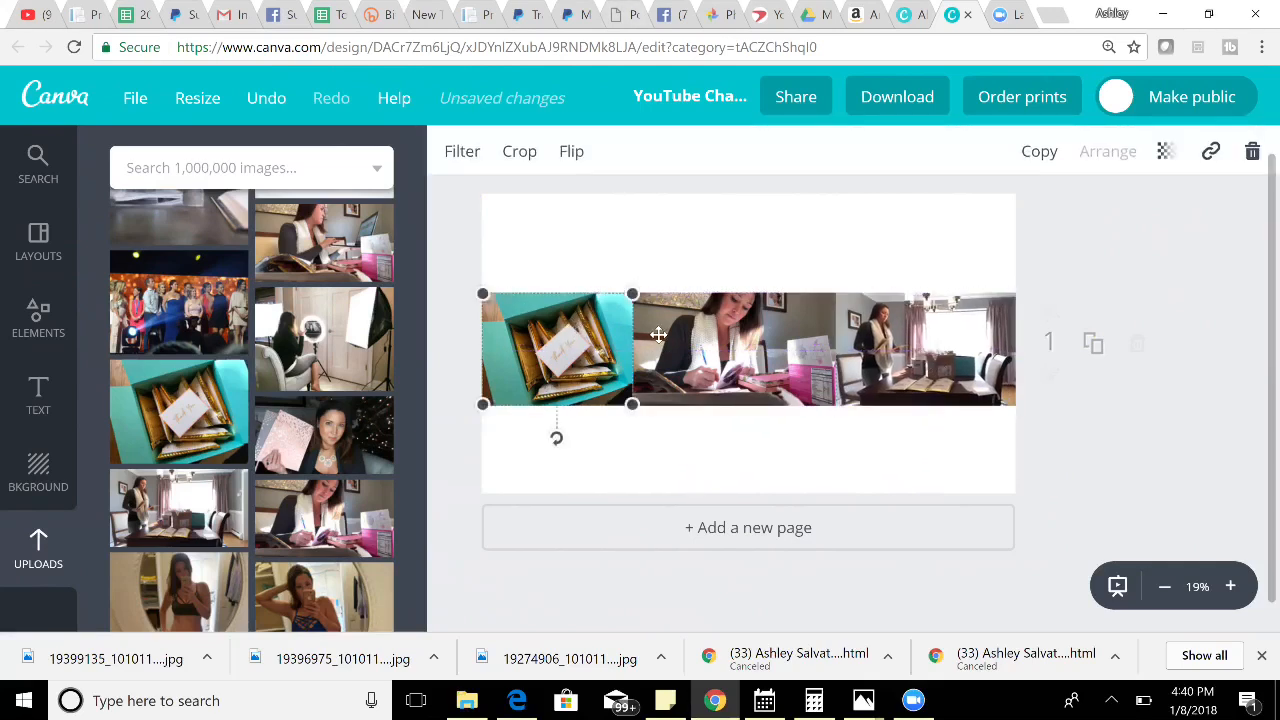
left_click(750, 277)
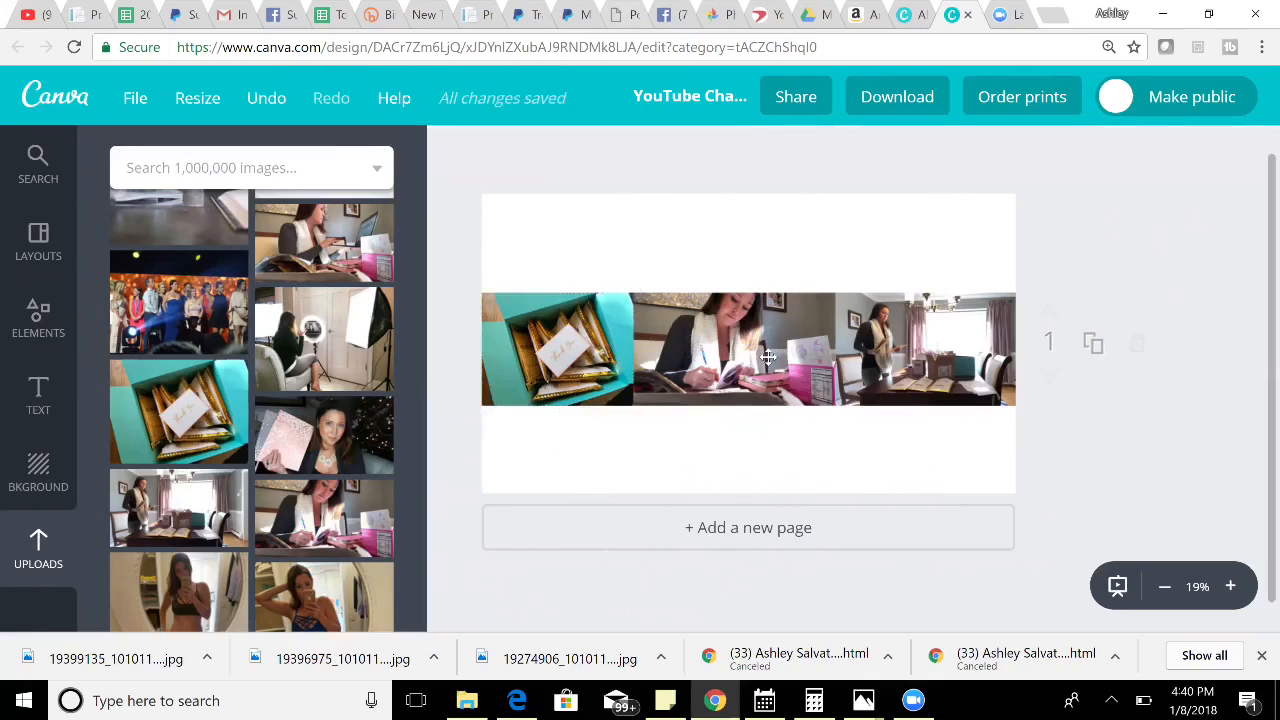
Add a subheading over the middle photo and replace its placeholder text with the channel owner's full name.
left_click(48, 391)
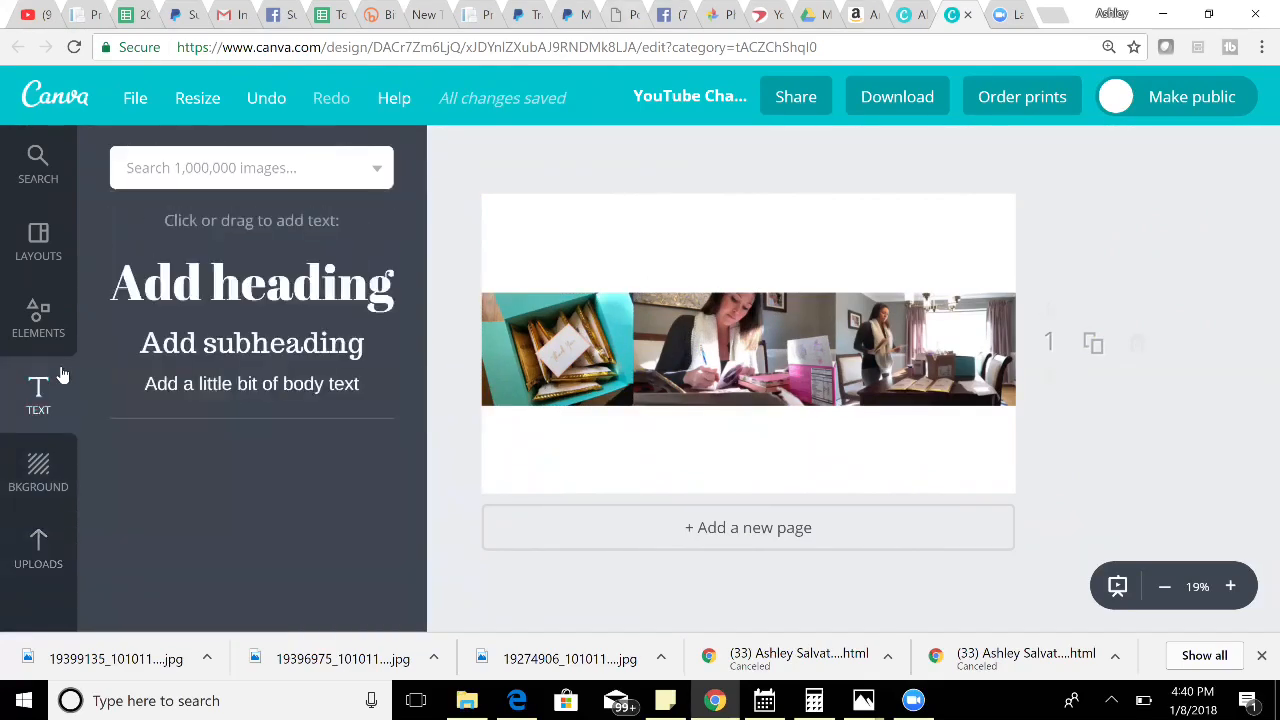
left_click(262, 345)
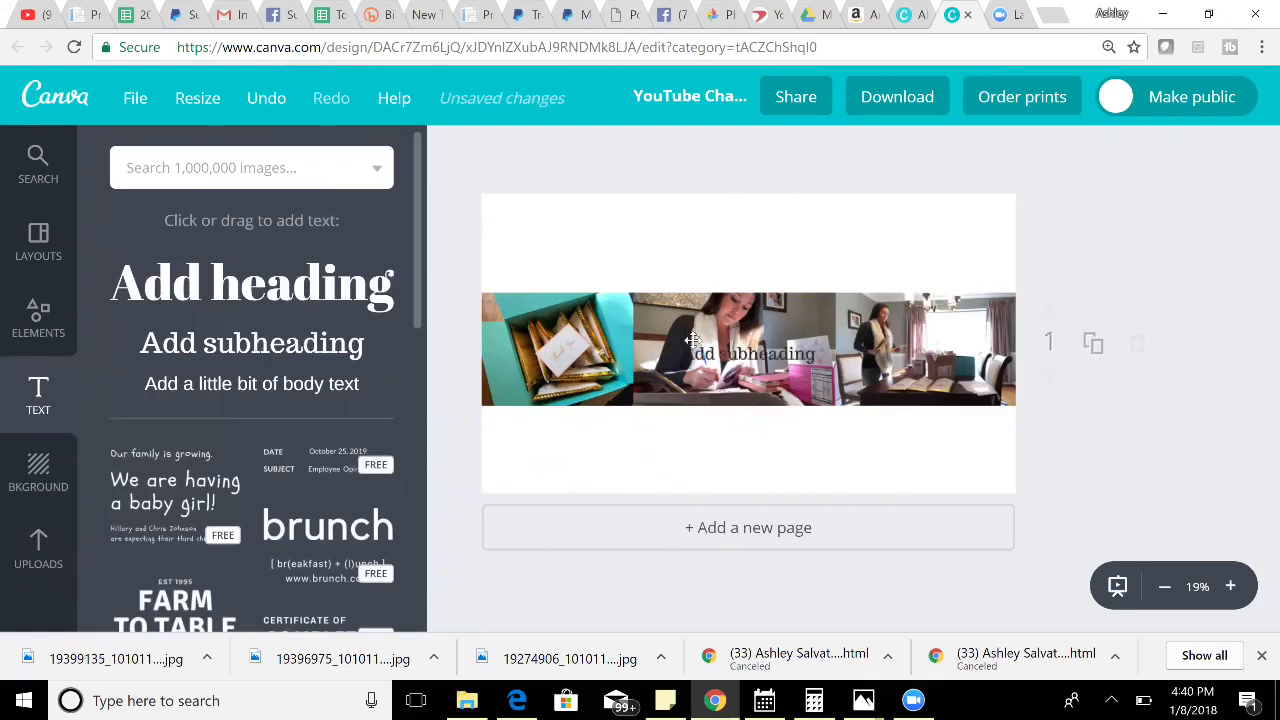
left_click(818, 356)
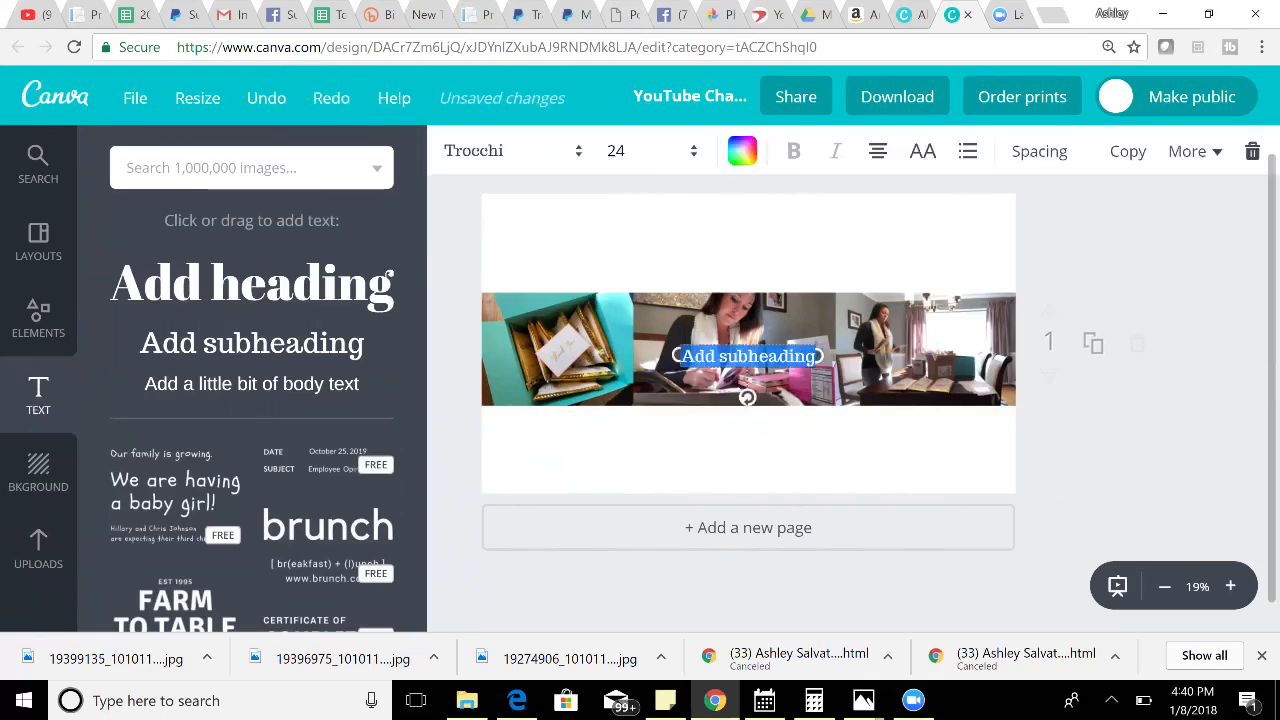
left_click(806, 357)
key("BackSpace")
key("BackSpace")
key("BackSpace")
key("BackSpace")
key("BackSpace")
key("BackSpace")
key("BackSpace")
key("BackSpace")
key("BackSpace")
key("BackSpace")
key("BackSpace")
key("BackSpace")
key("BackSpace")
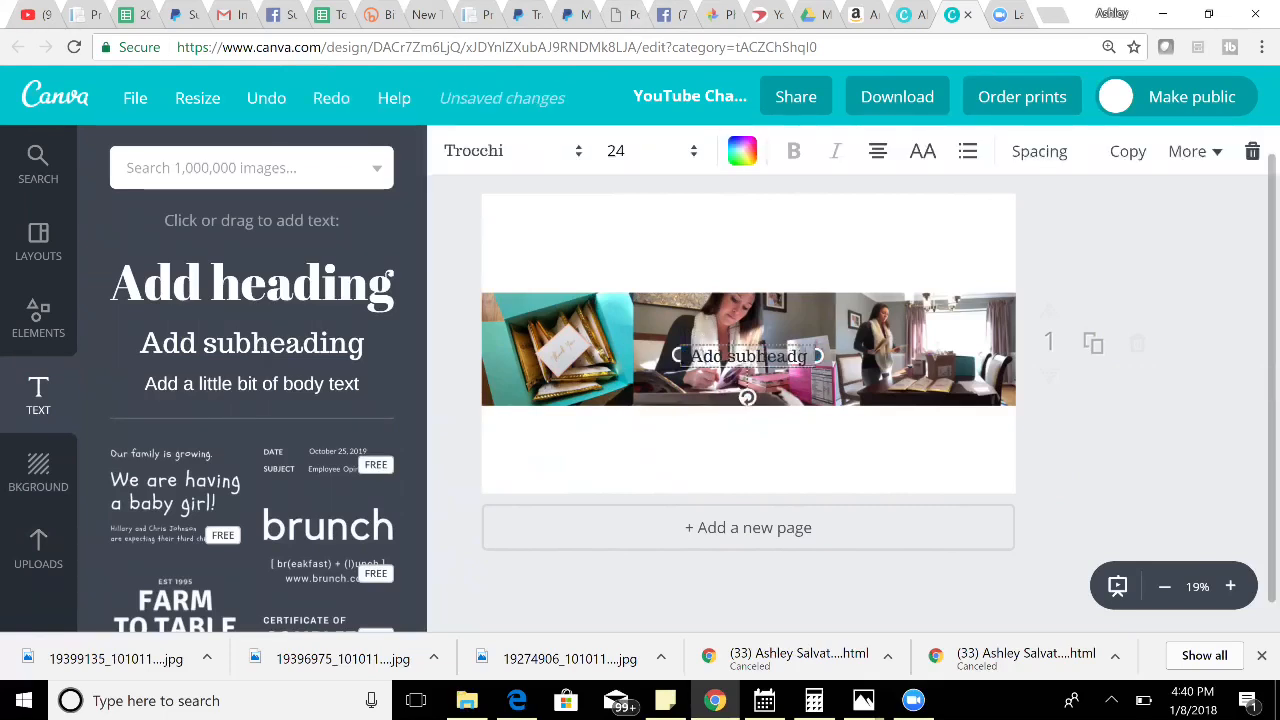
type("AS")
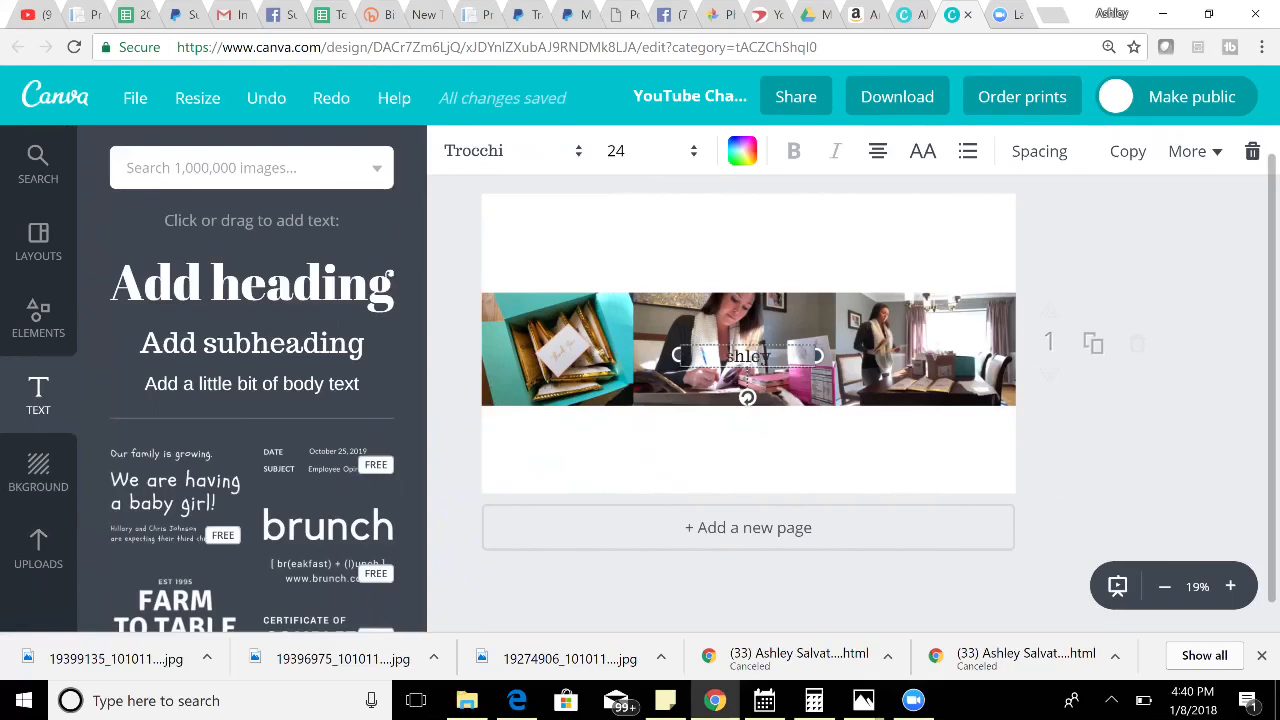
key("BackSpace")
key("BackSpace")
key("BackSpace")
key("BackSpace")
key("BackSpace")
type("S")
key("BackSpace")
type("ashley d")
type("alvatori")
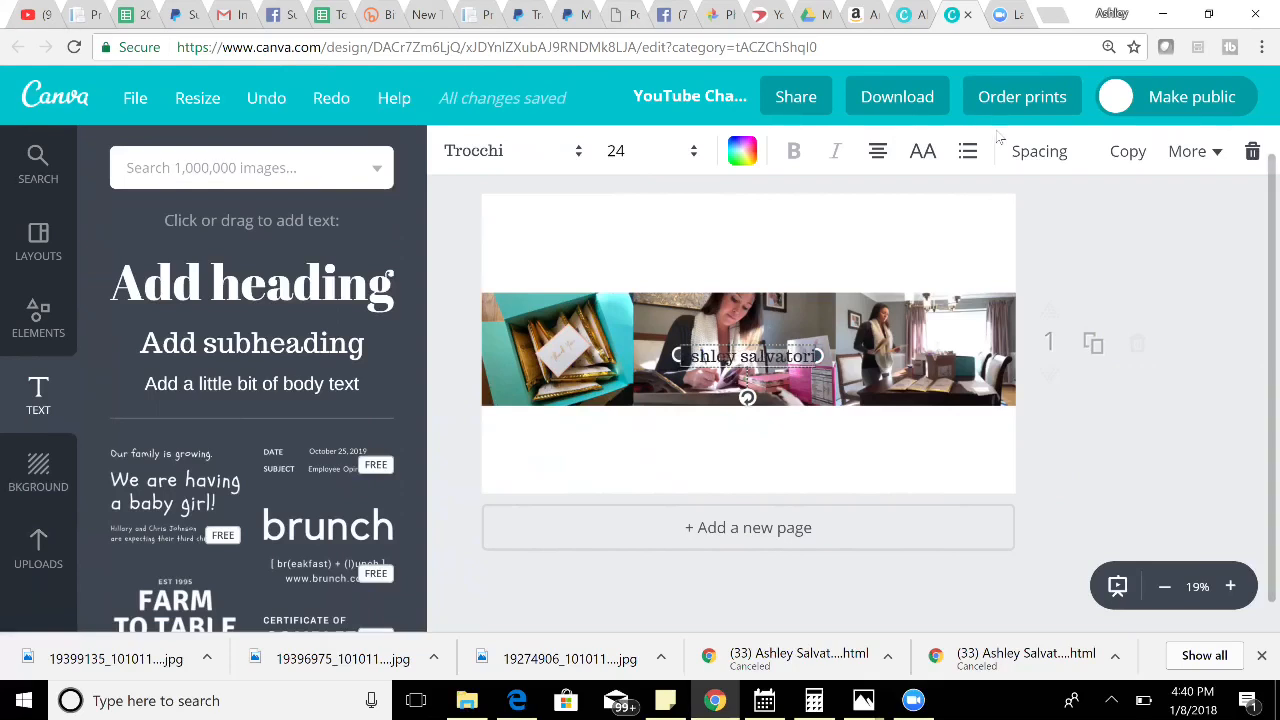
Format the name text in uppercase with the Sunday font at size 32.
left_click(921, 154)
left_click(520, 151)
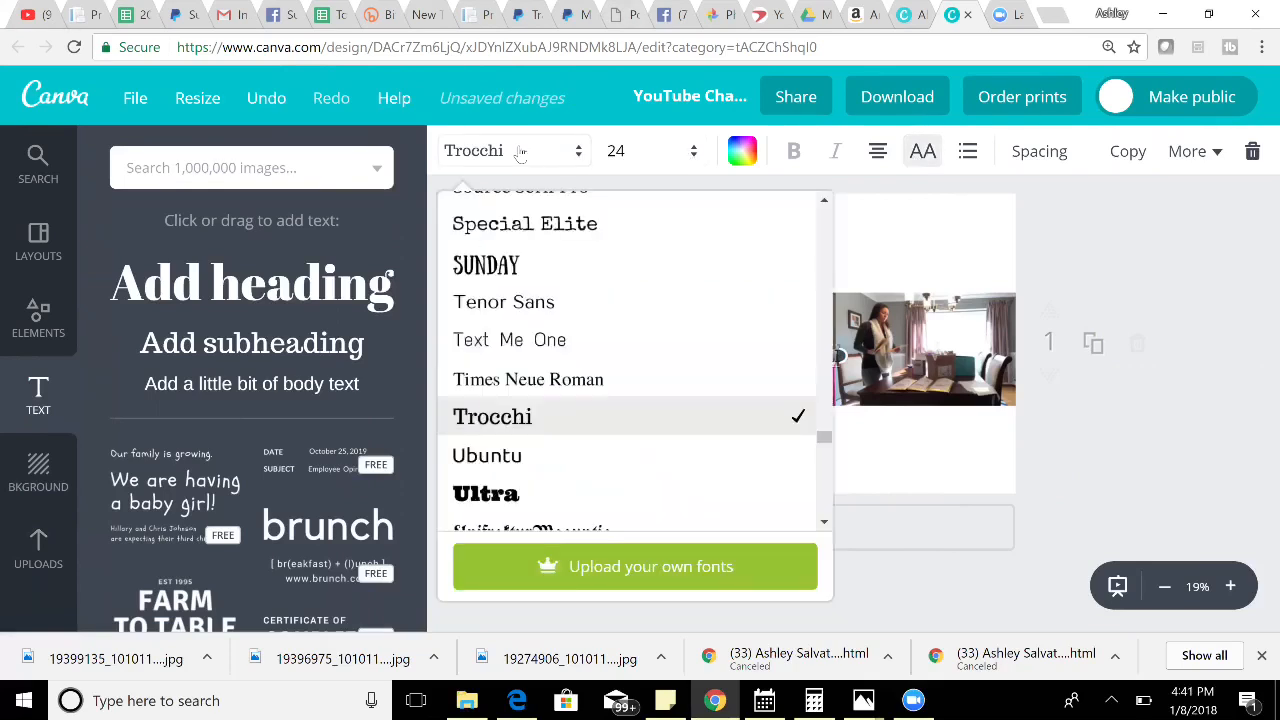
left_click(510, 264)
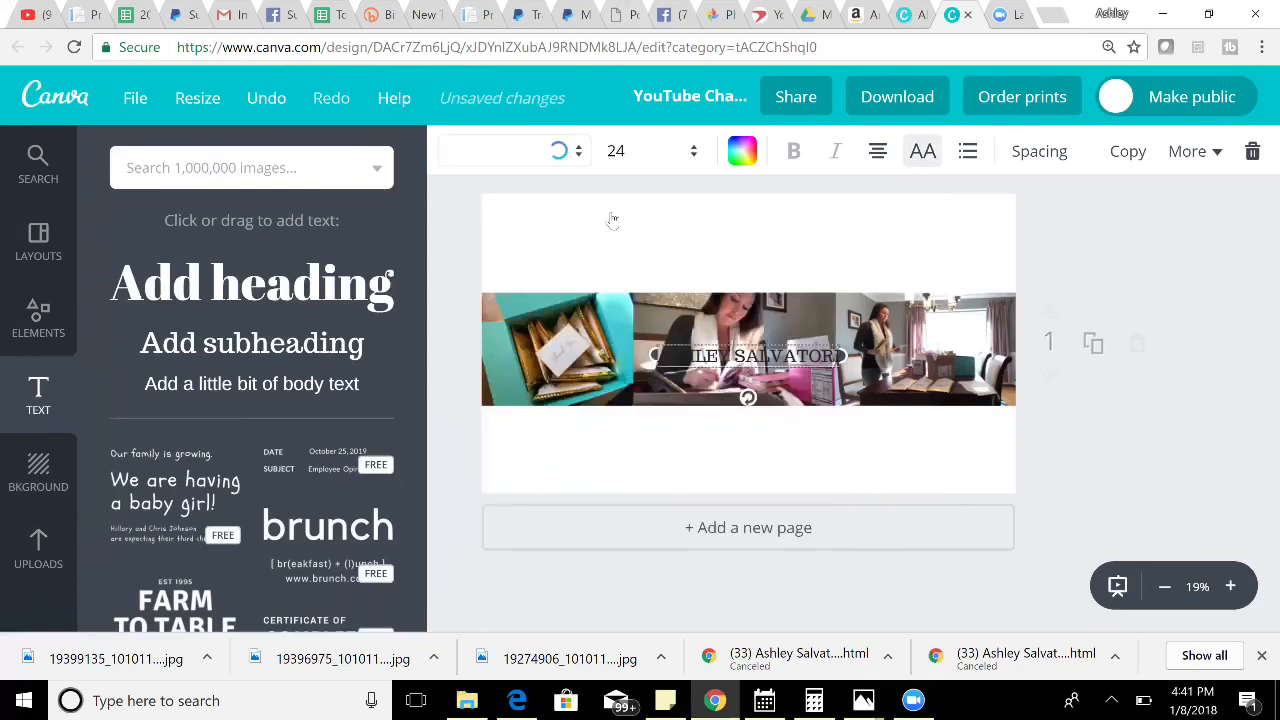
left_click(662, 151)
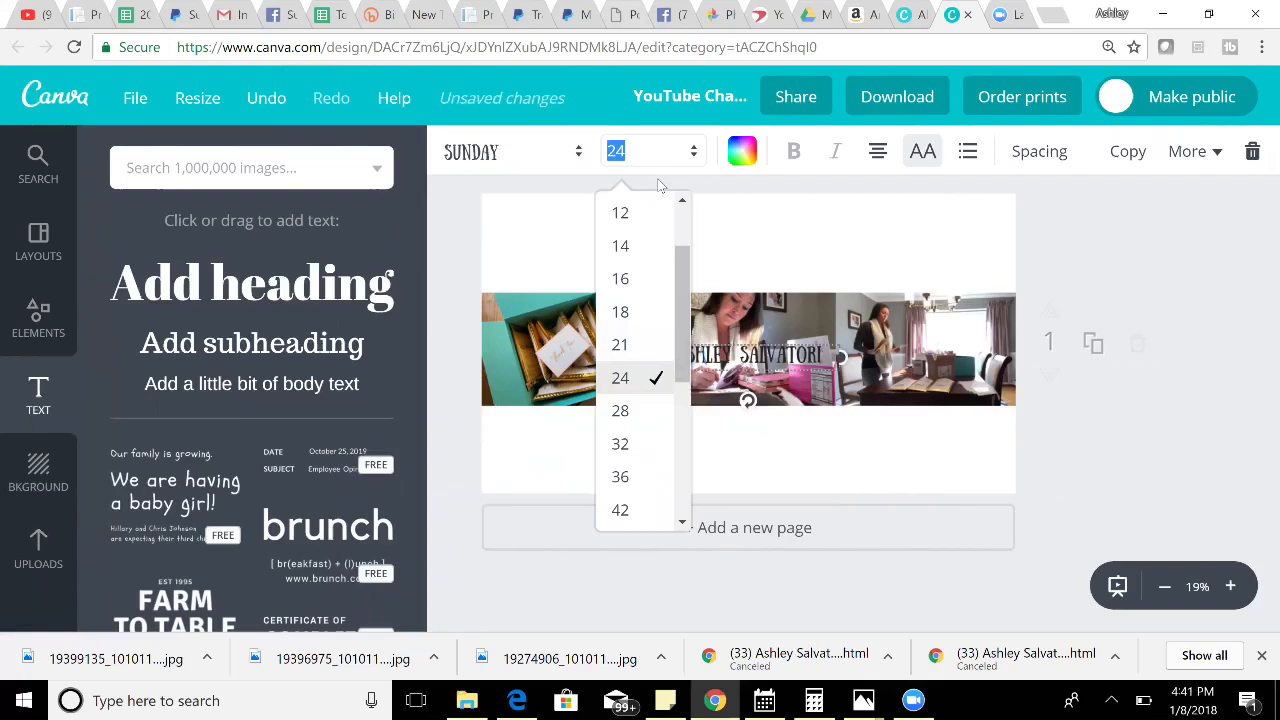
left_click(630, 443)
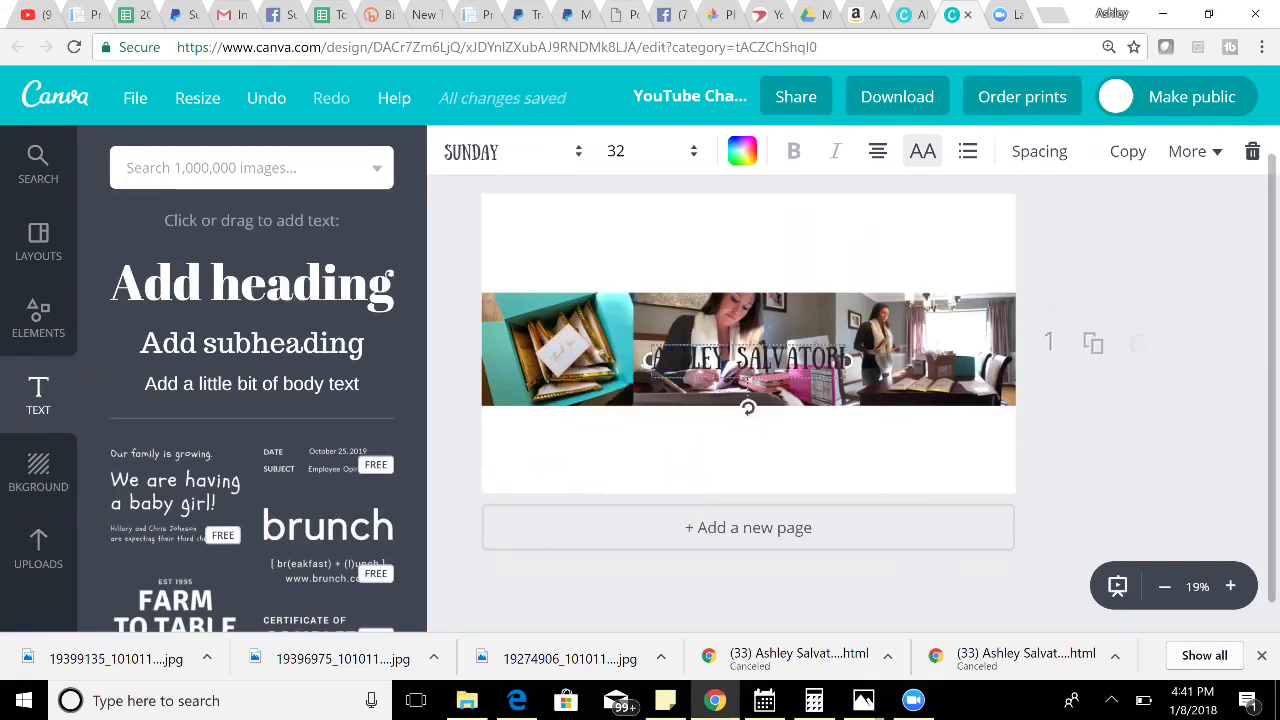
Move the name text slightly up and left over the middle photo and color it white.
left_click_drag(748, 340, 738, 327)
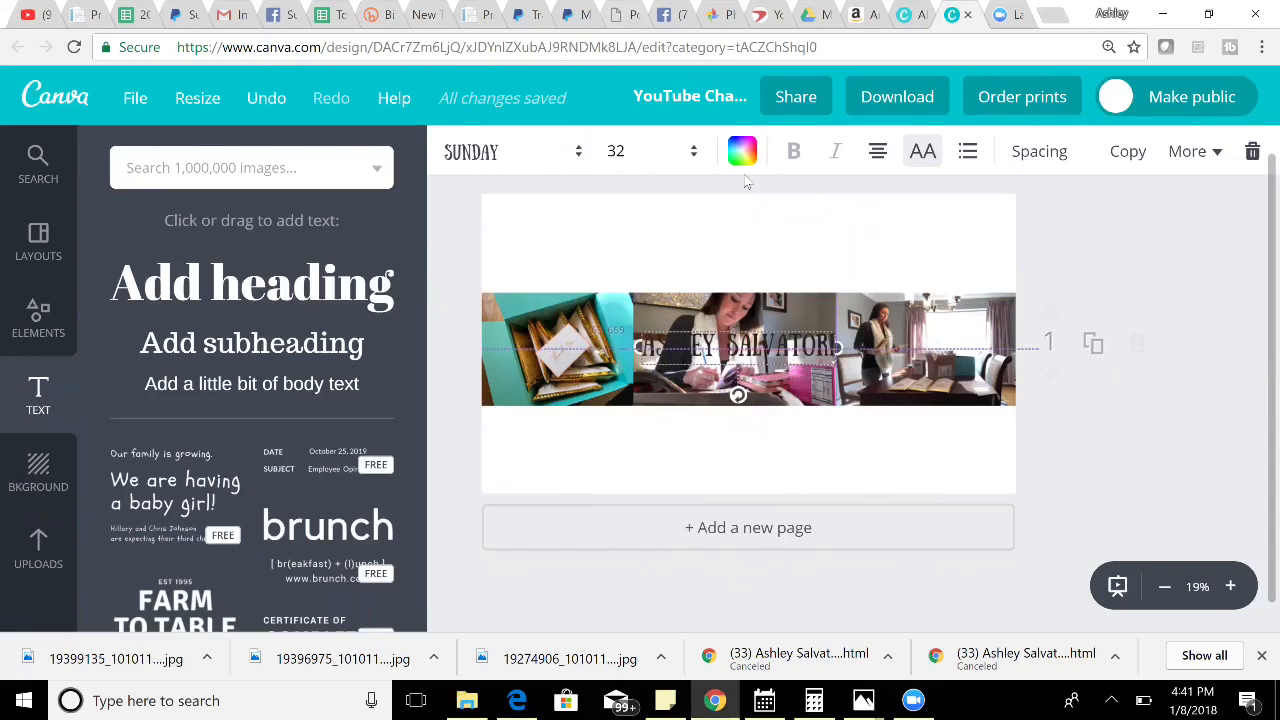
left_click(745, 152)
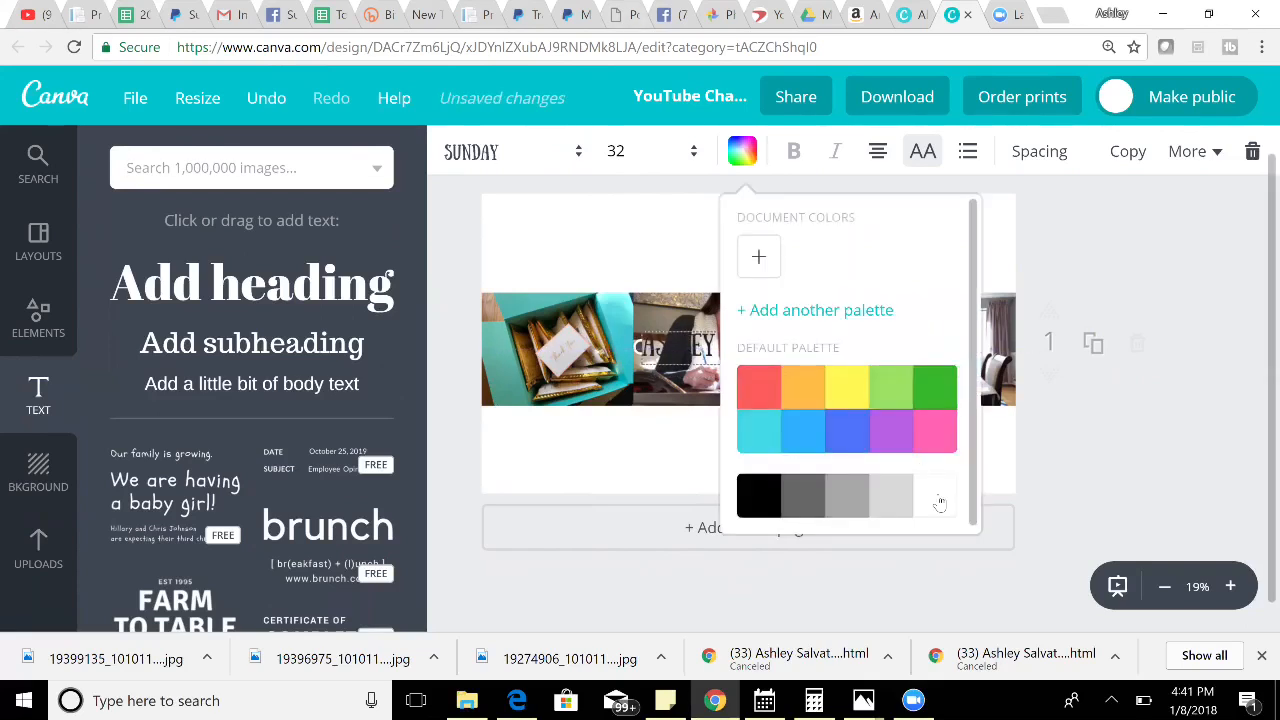
left_click(940, 503)
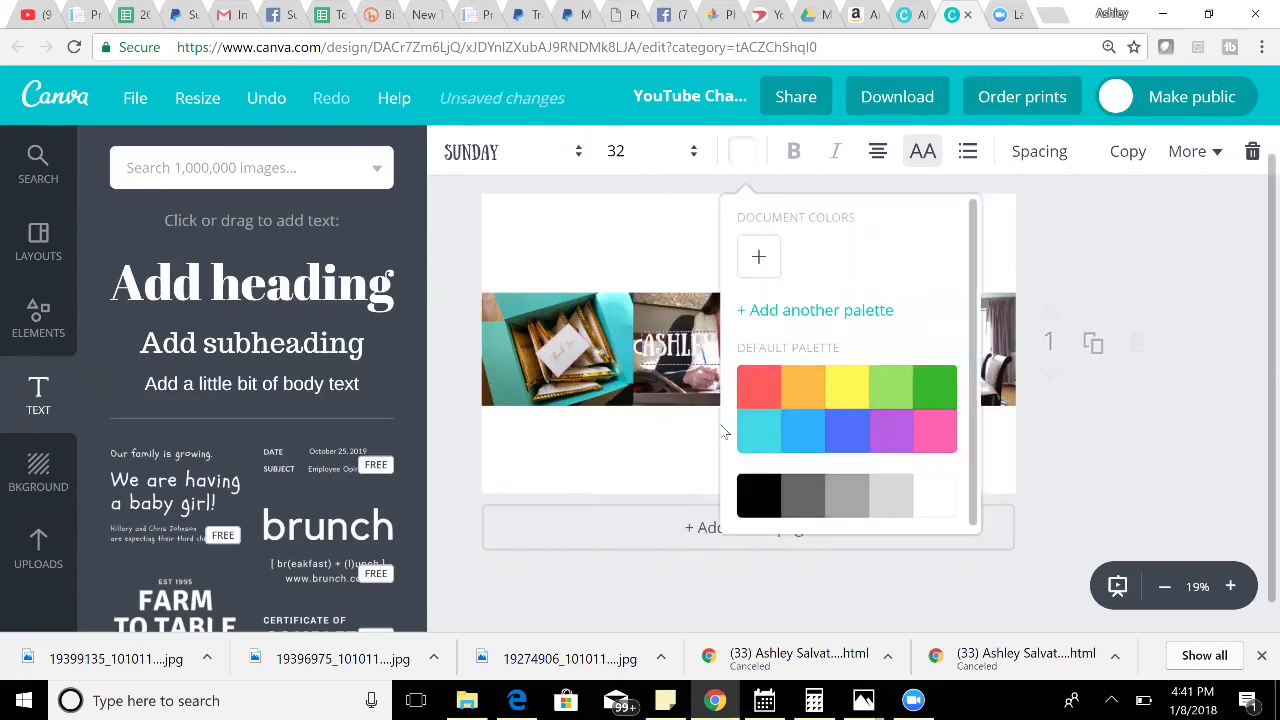
Apply the Nordic filter to the gift box photo.
left_click(548, 328)
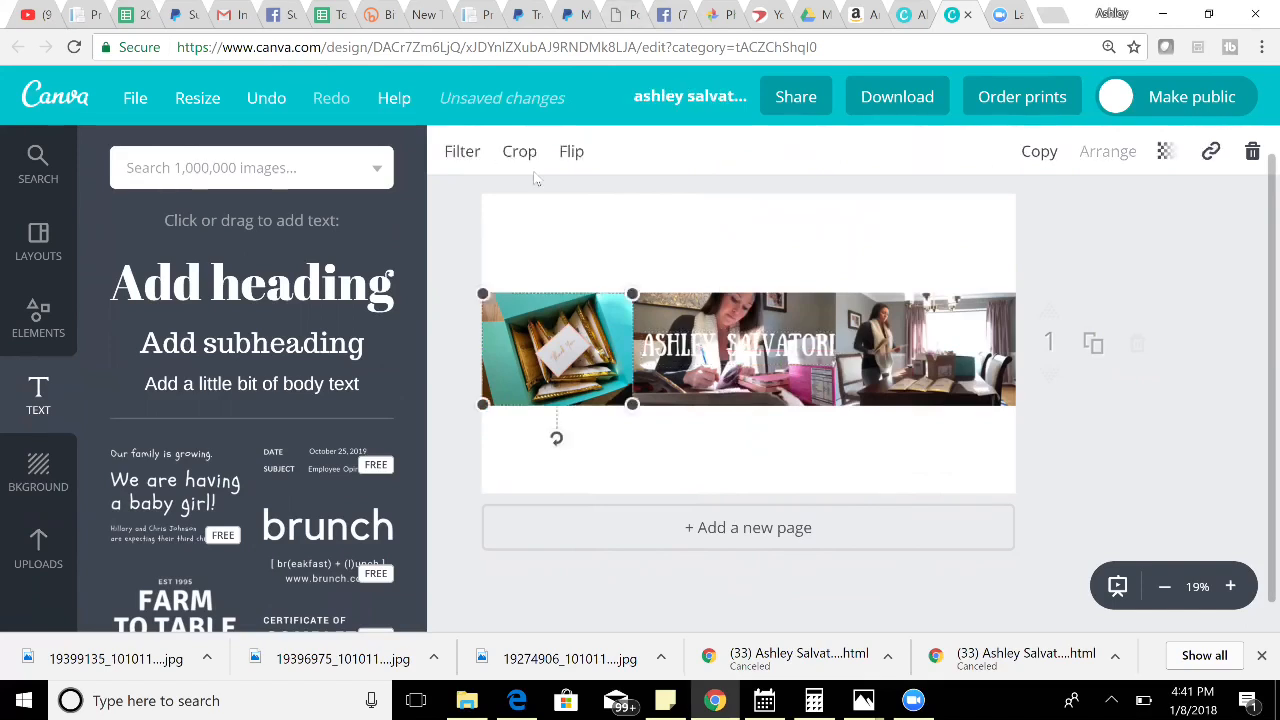
left_click(462, 152)
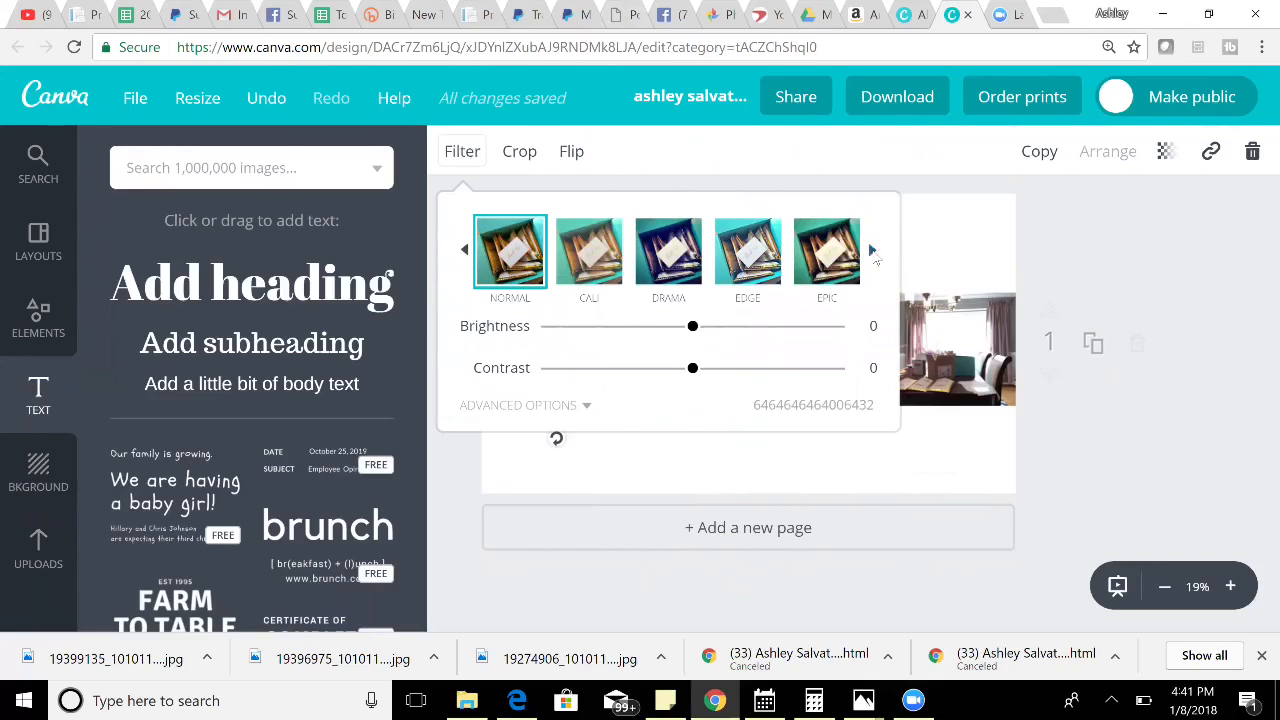
left_click(872, 251)
left_click(872, 251)
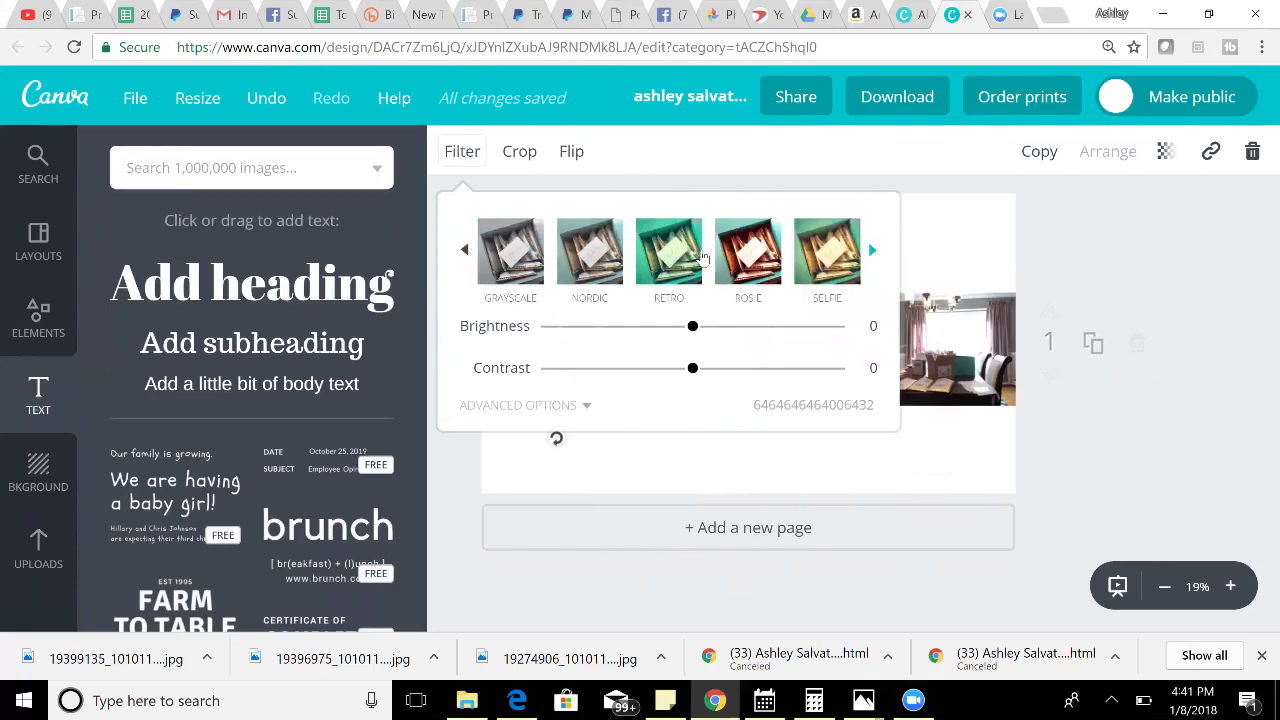
left_click(597, 260)
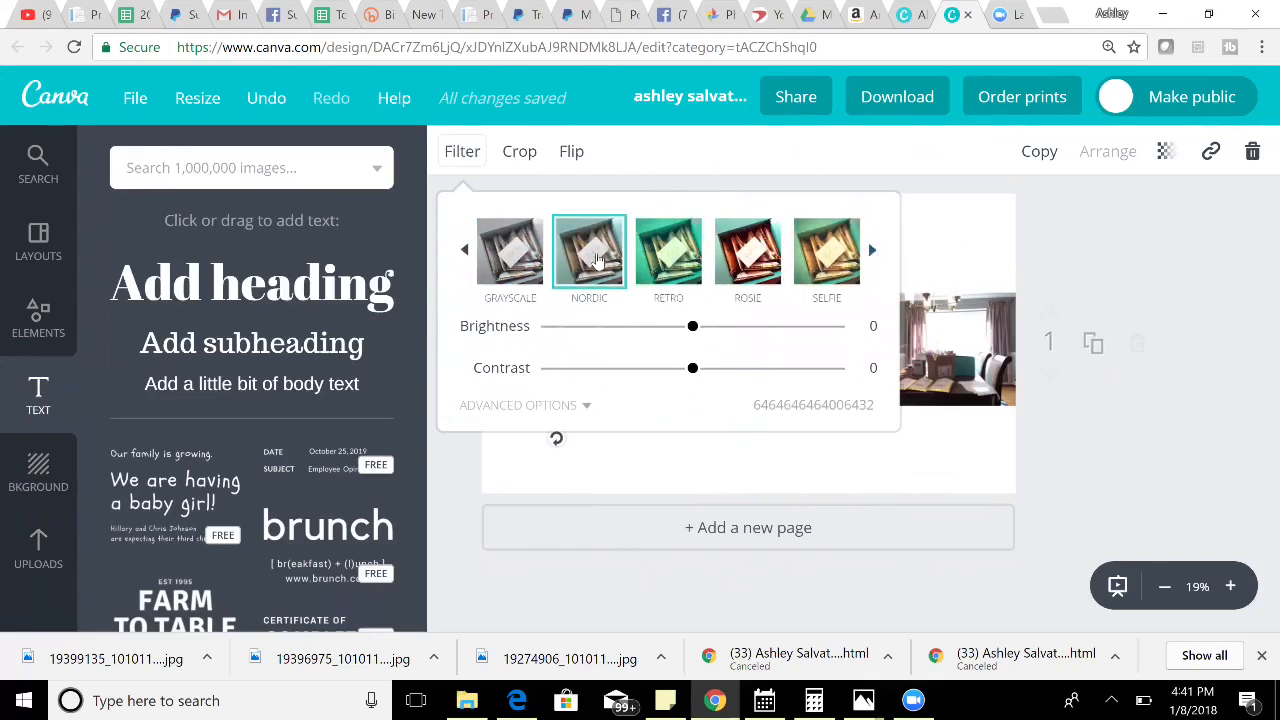
left_click(670, 477)
Apply the Nordic filter to the middle photo of the woman writing.
left_click(720, 370)
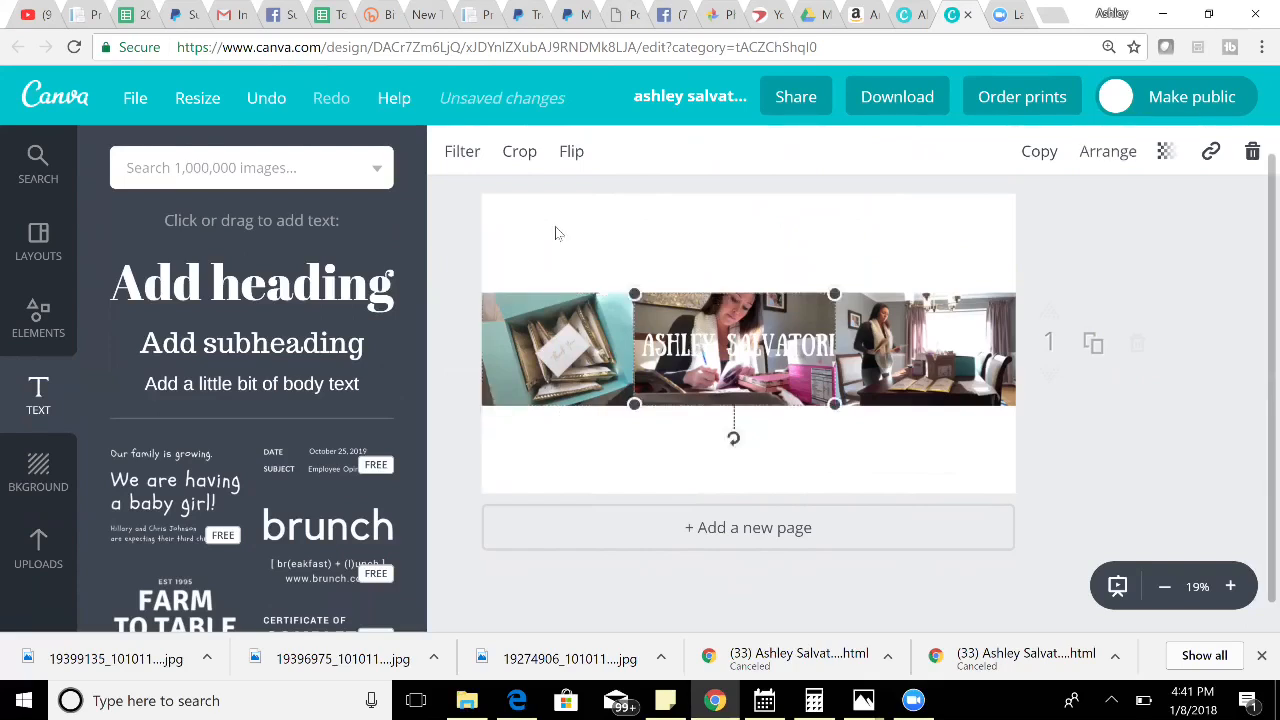
left_click(458, 152)
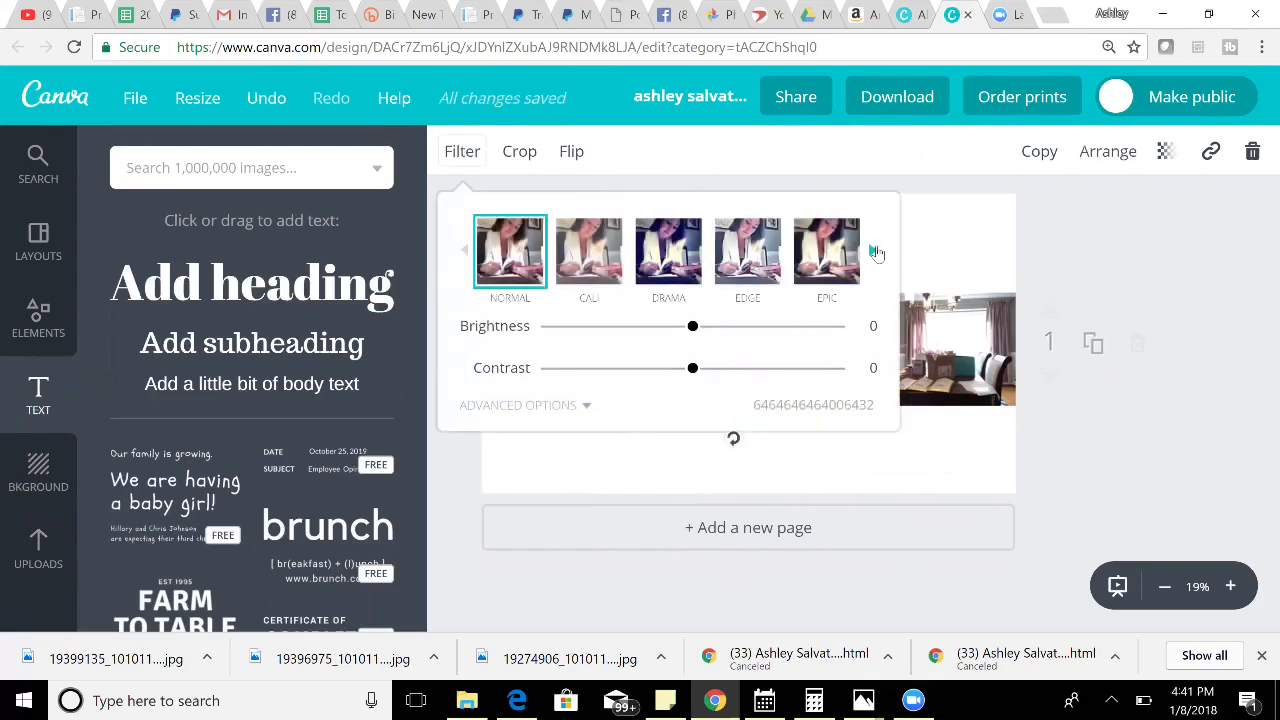
left_click(874, 251)
left_click(826, 250)
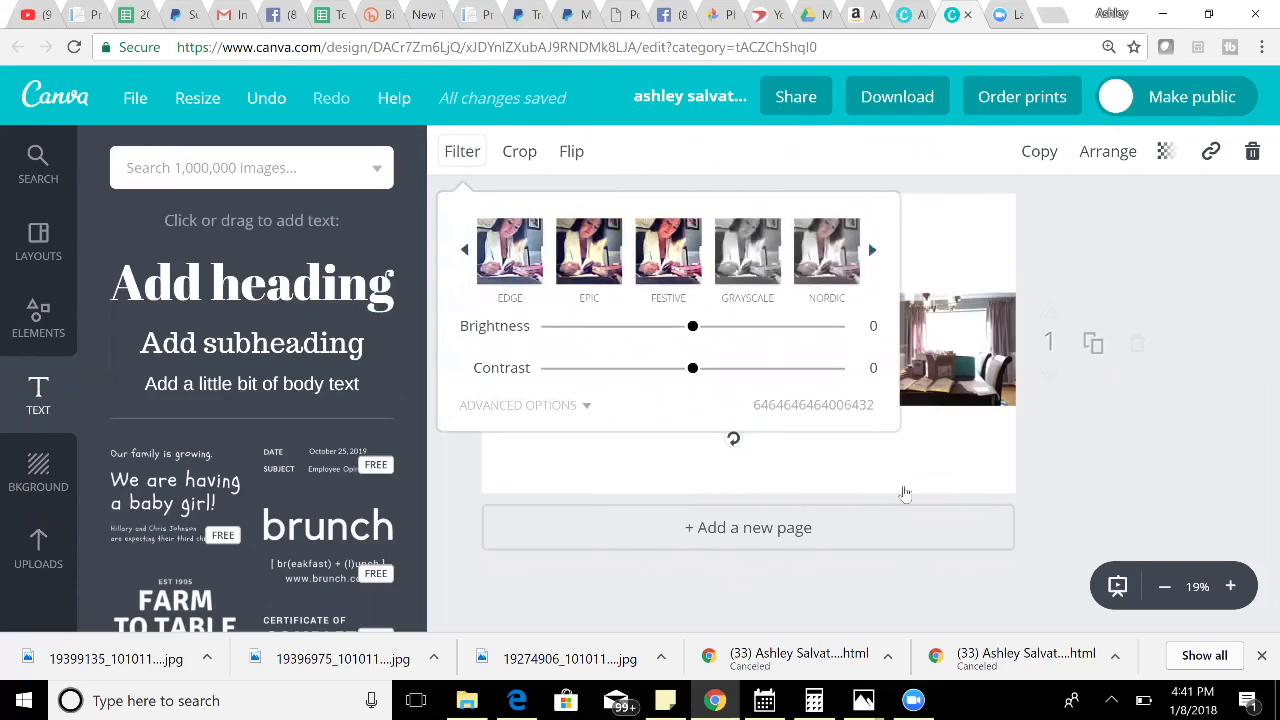
Apply the Nordic filter to the third photo, showing the woman in the dining room.
left_click(946, 462)
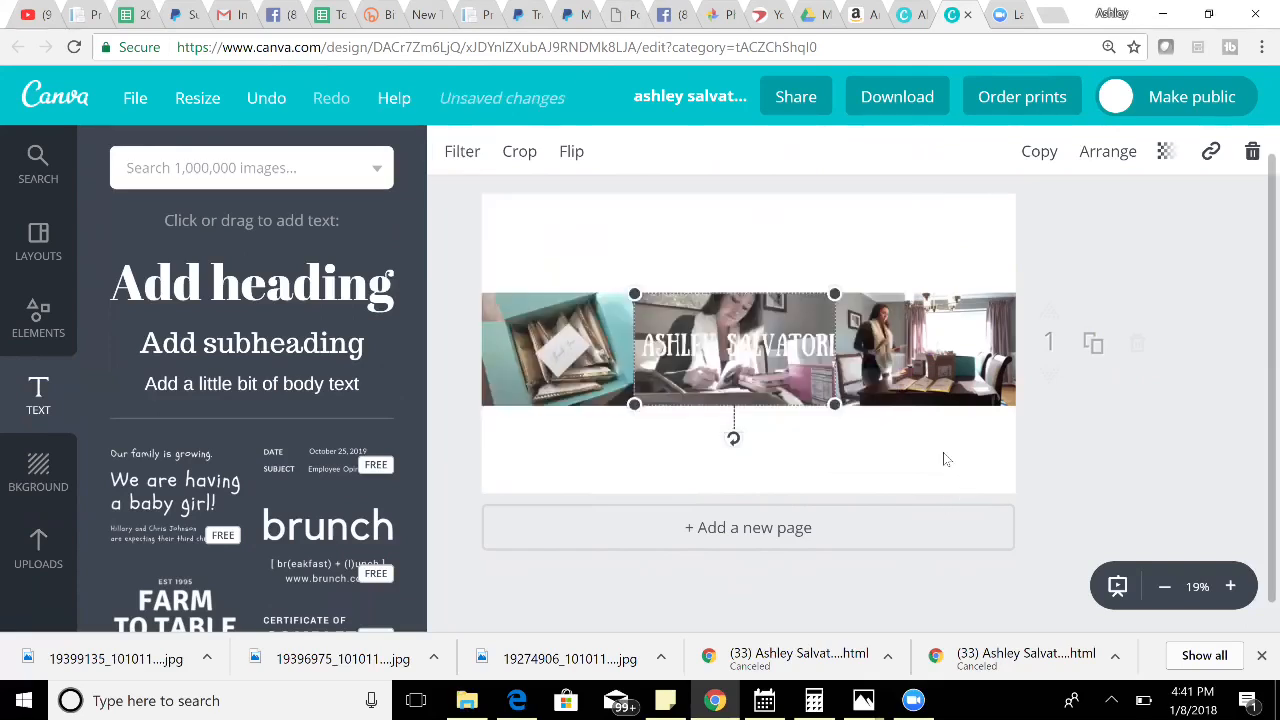
left_click(948, 332)
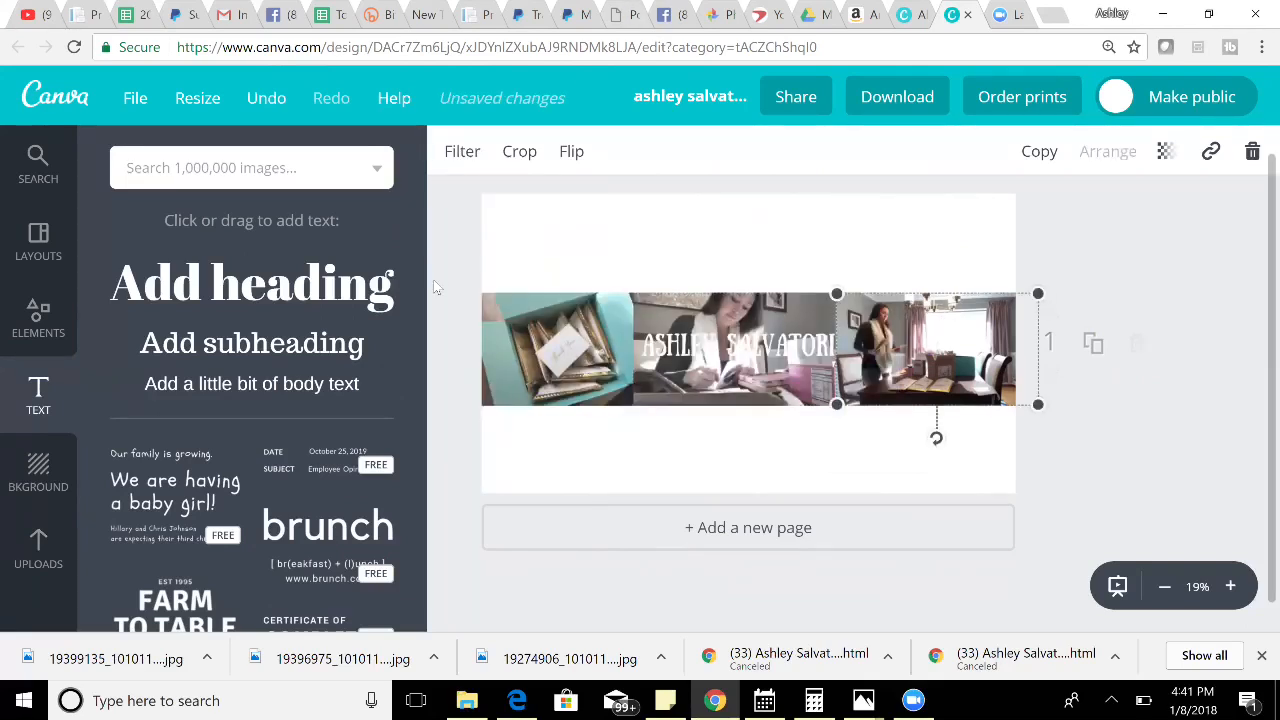
left_click(459, 153)
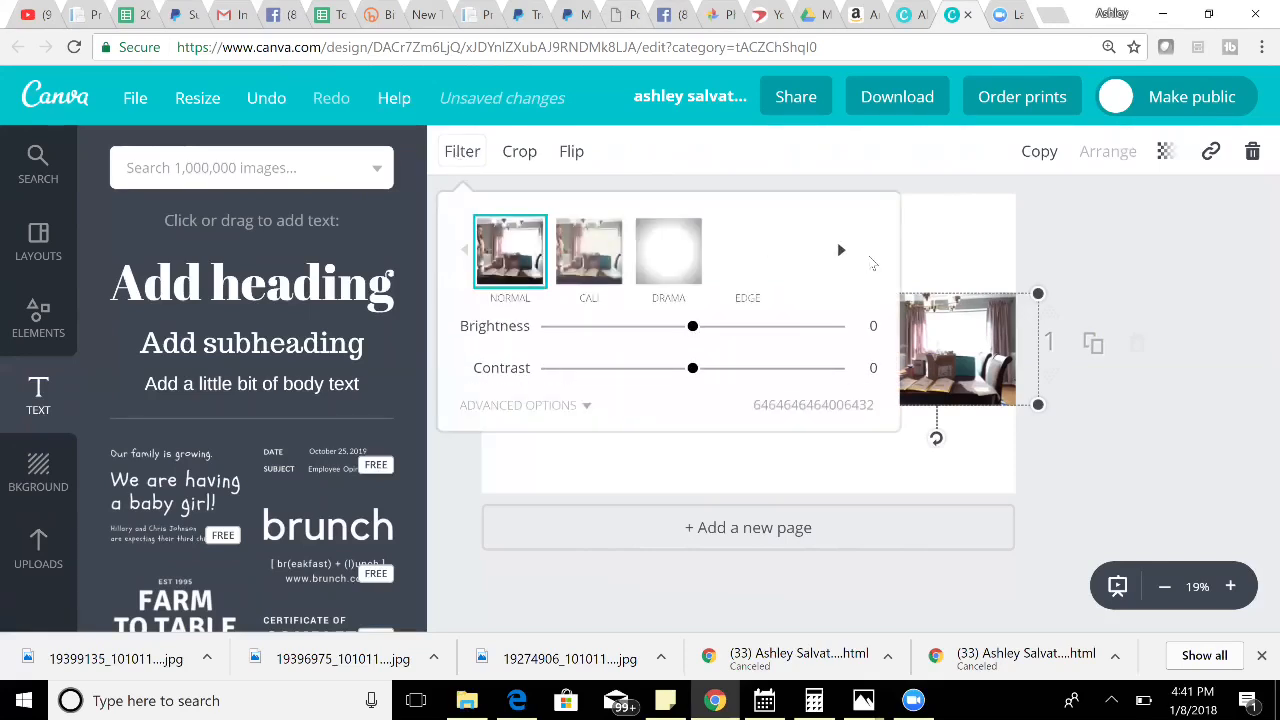
left_click(872, 251)
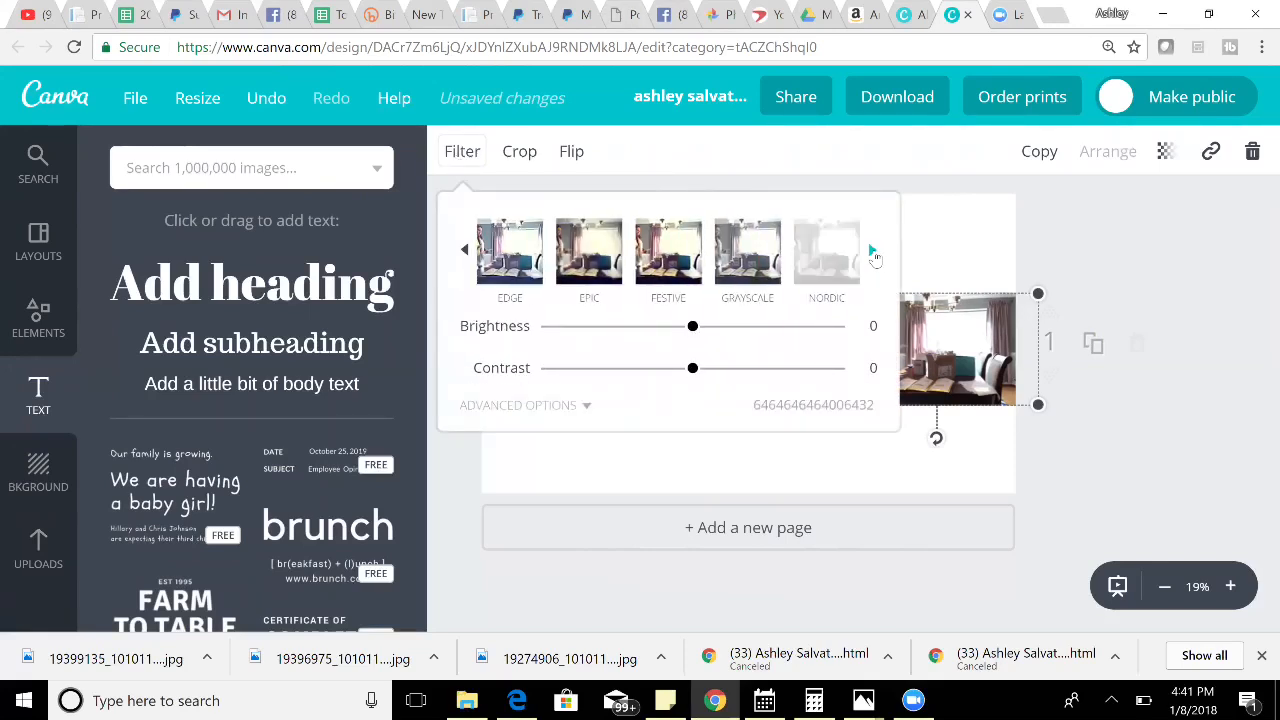
left_click(872, 251)
left_click(595, 260)
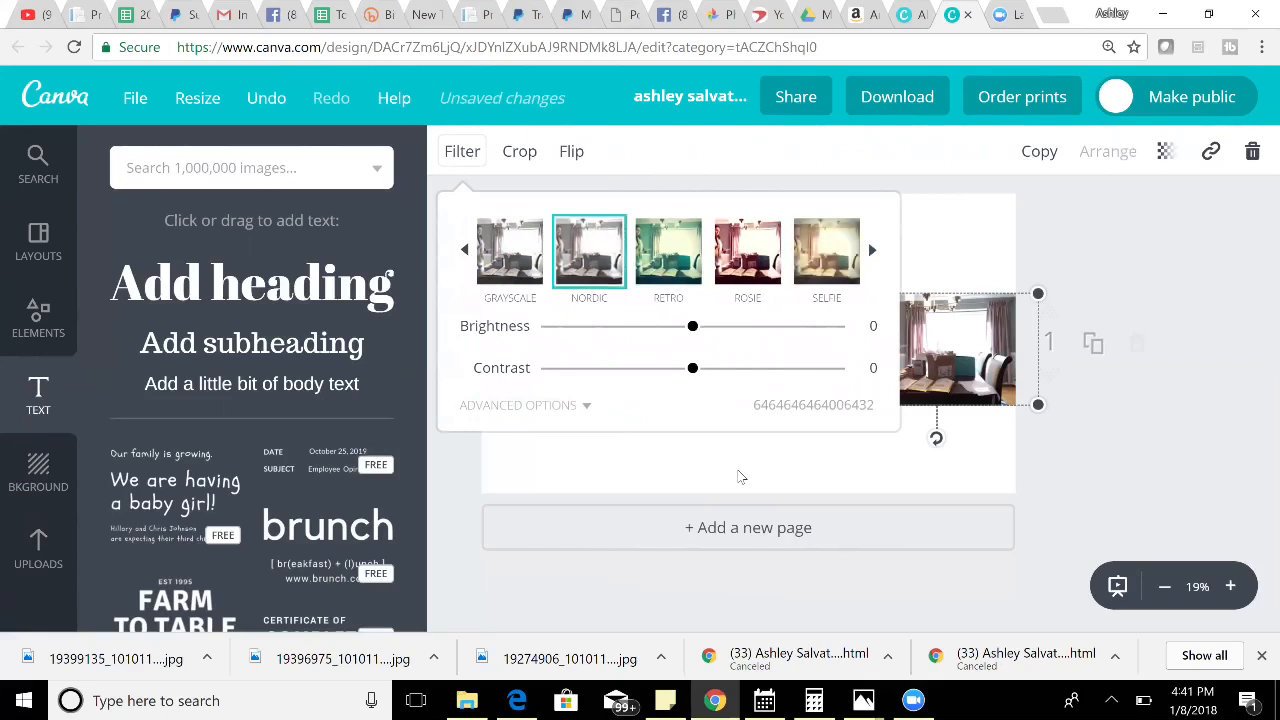
left_click(648, 425)
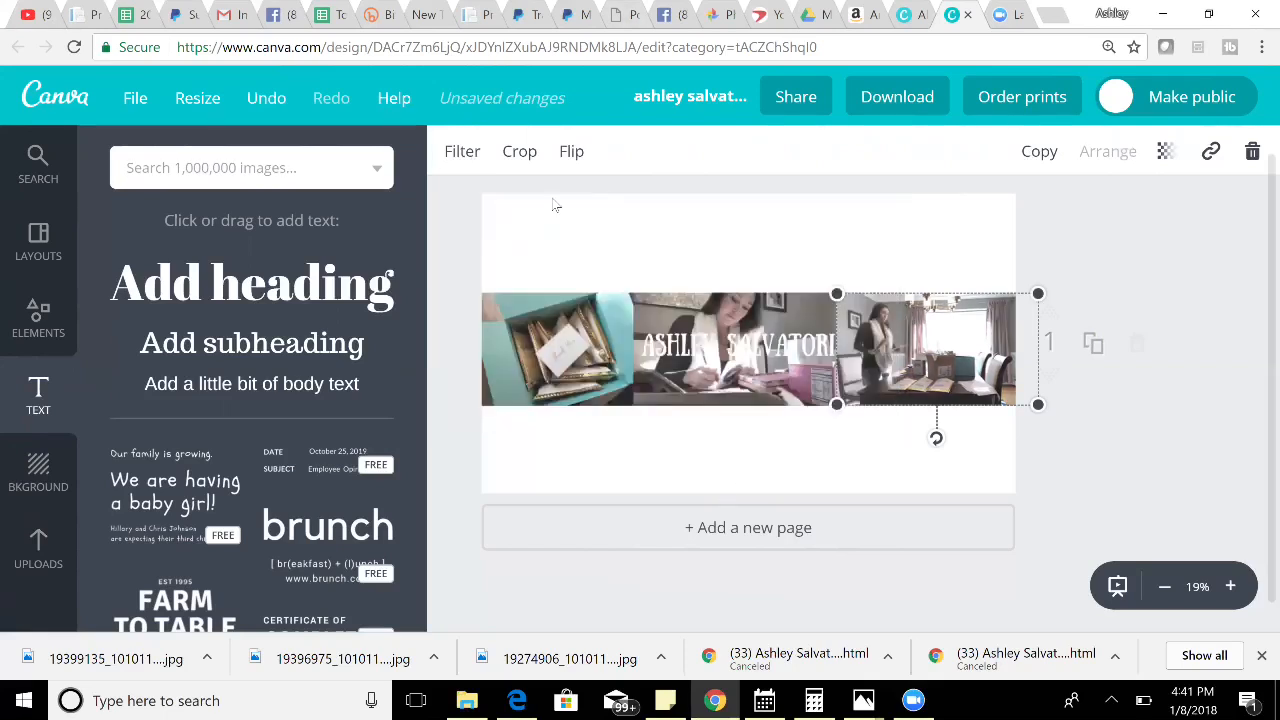
Add a solid black square shape to the design and set its transparency to 27.
left_click(37, 318)
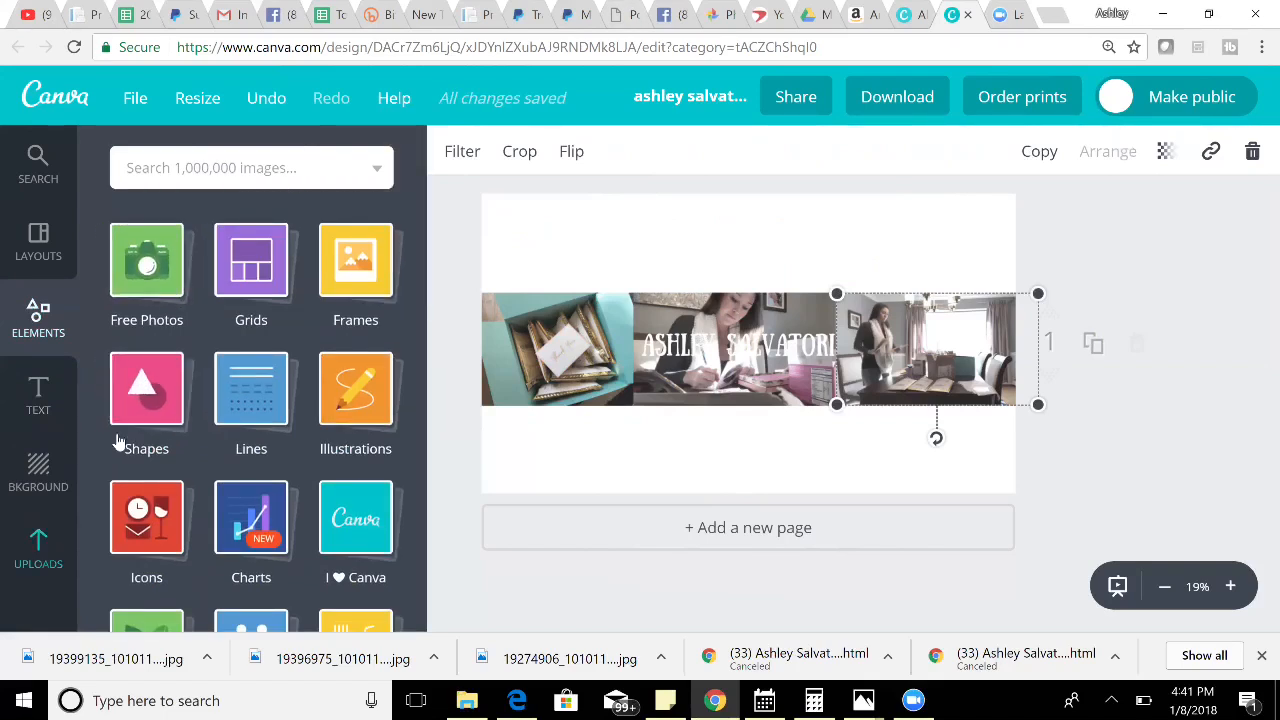
left_click(142, 398)
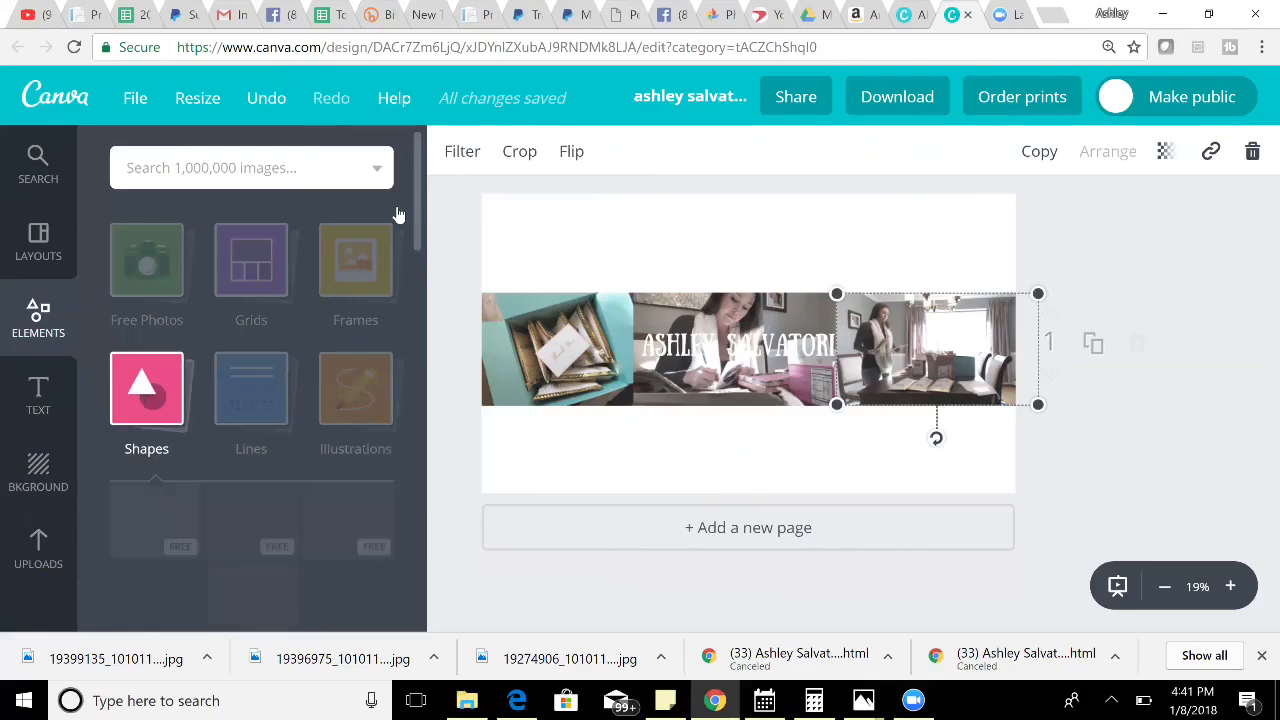
scroll(148, 457, "down", 1)
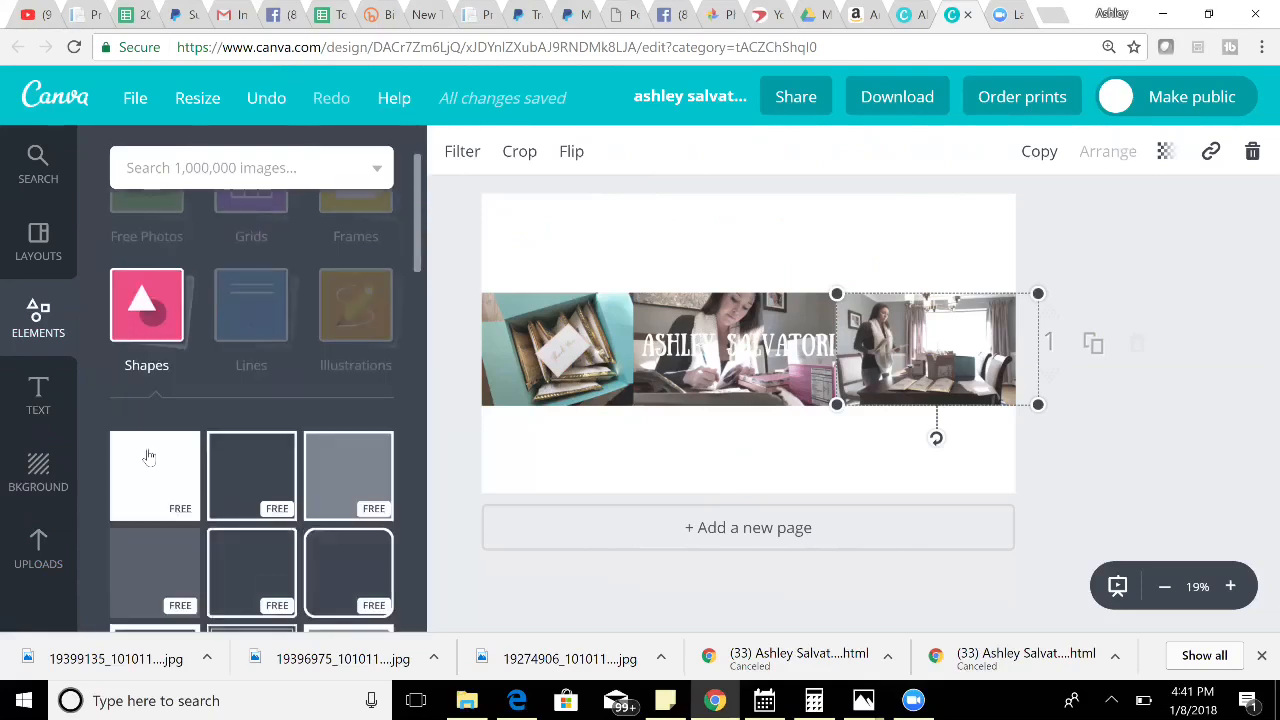
left_click(148, 455)
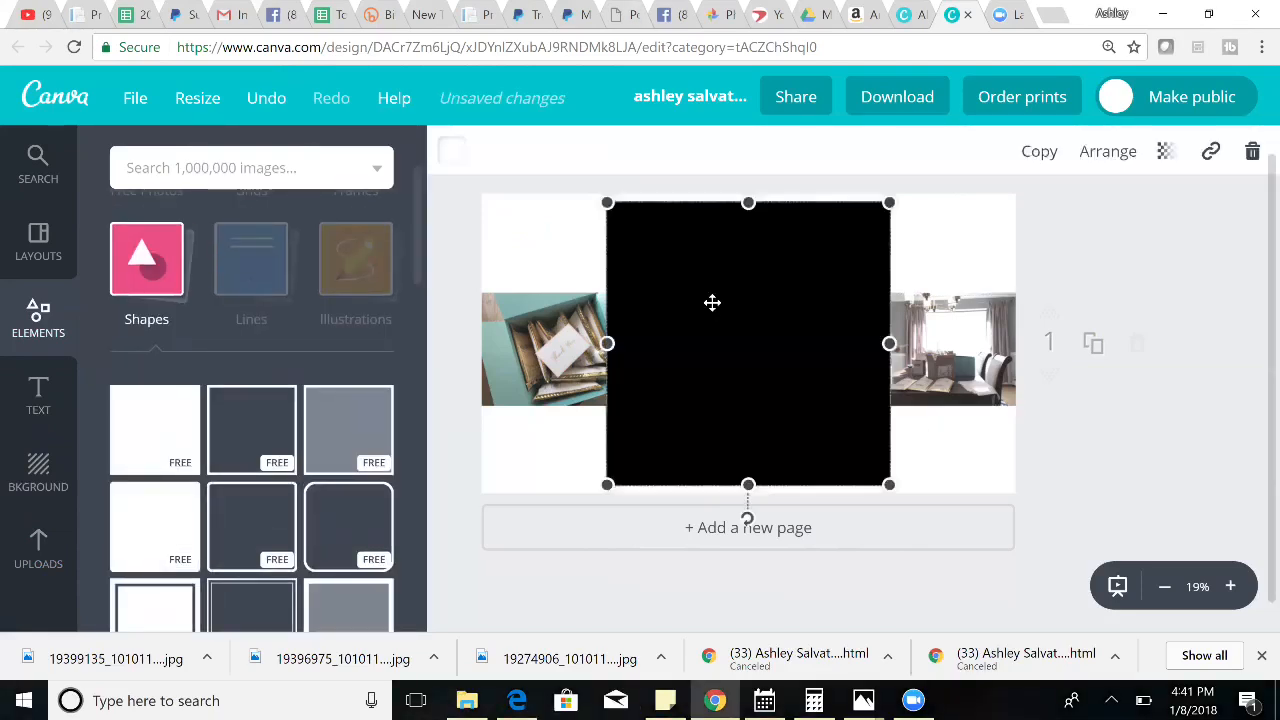
left_click_drag(683, 360, 632, 330)
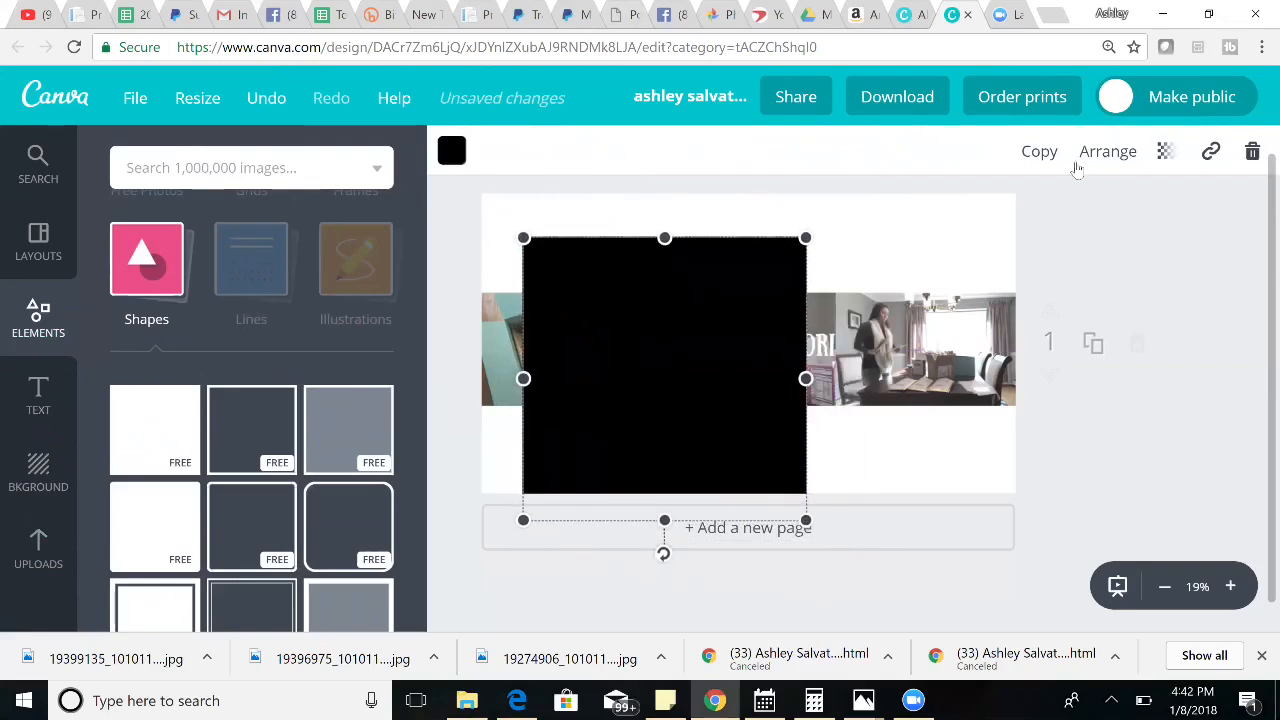
left_click(1164, 152)
left_click_drag(1088, 229, 1016, 232)
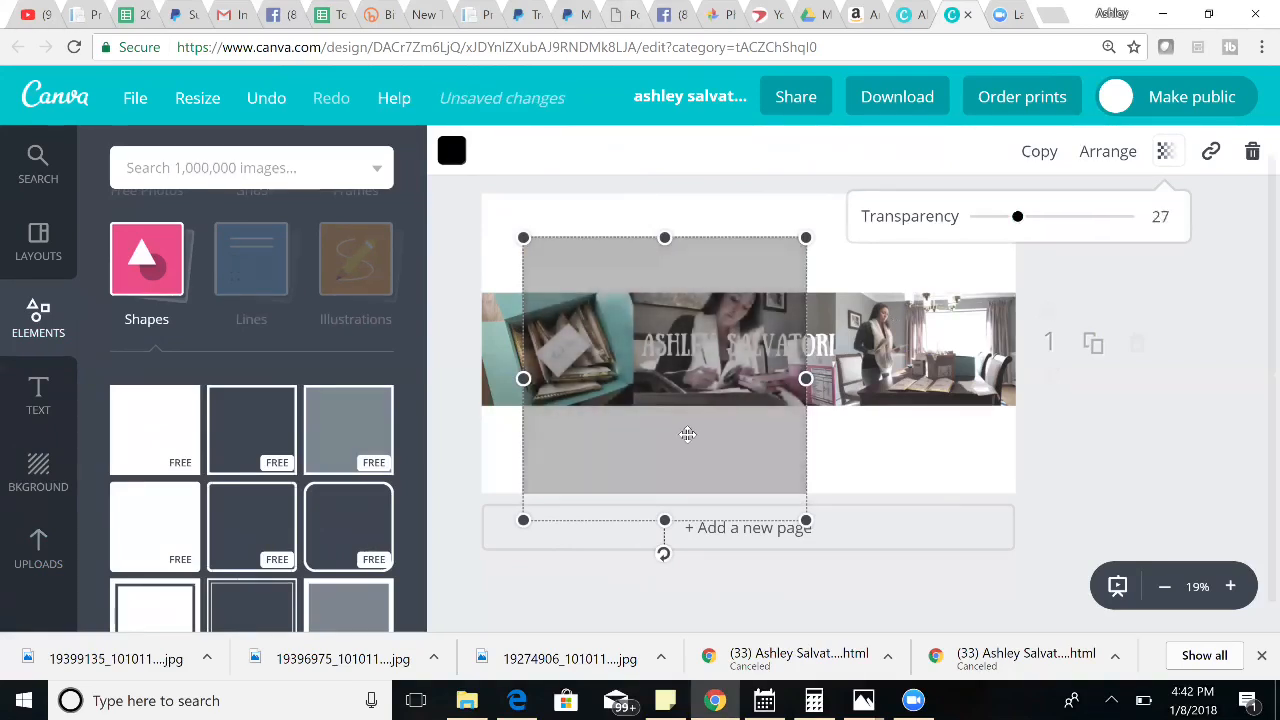
Align the translucent square with the photo strip's upper-left corner and resize it to cover all three photos exactly.
left_click_drag(680, 449, 647, 490)
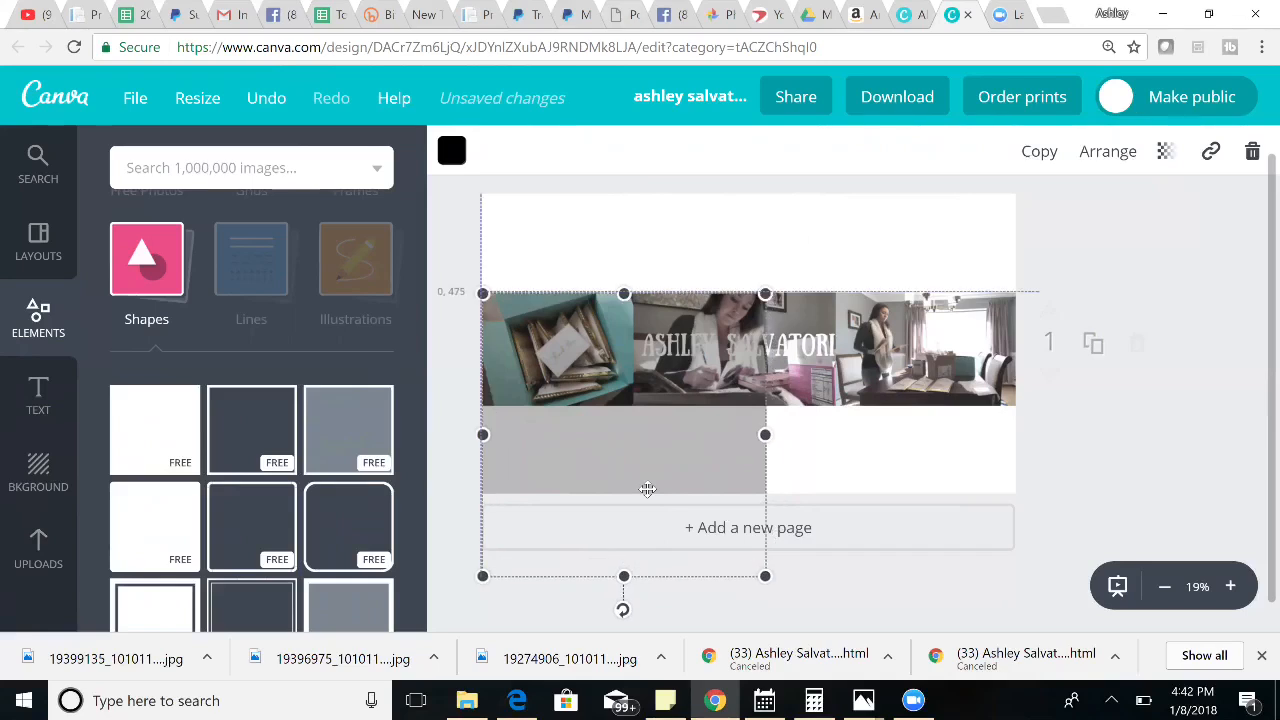
left_click_drag(632, 561, 646, 417)
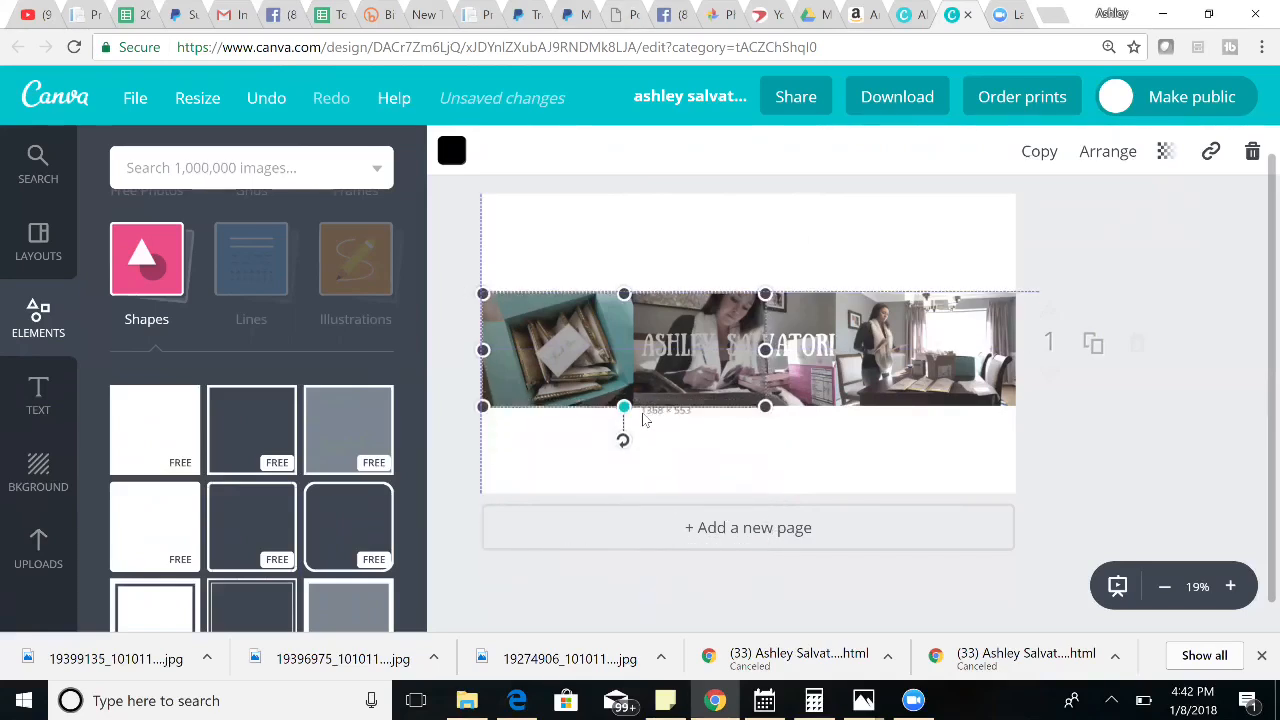
left_click_drag(765, 350, 1016, 350)
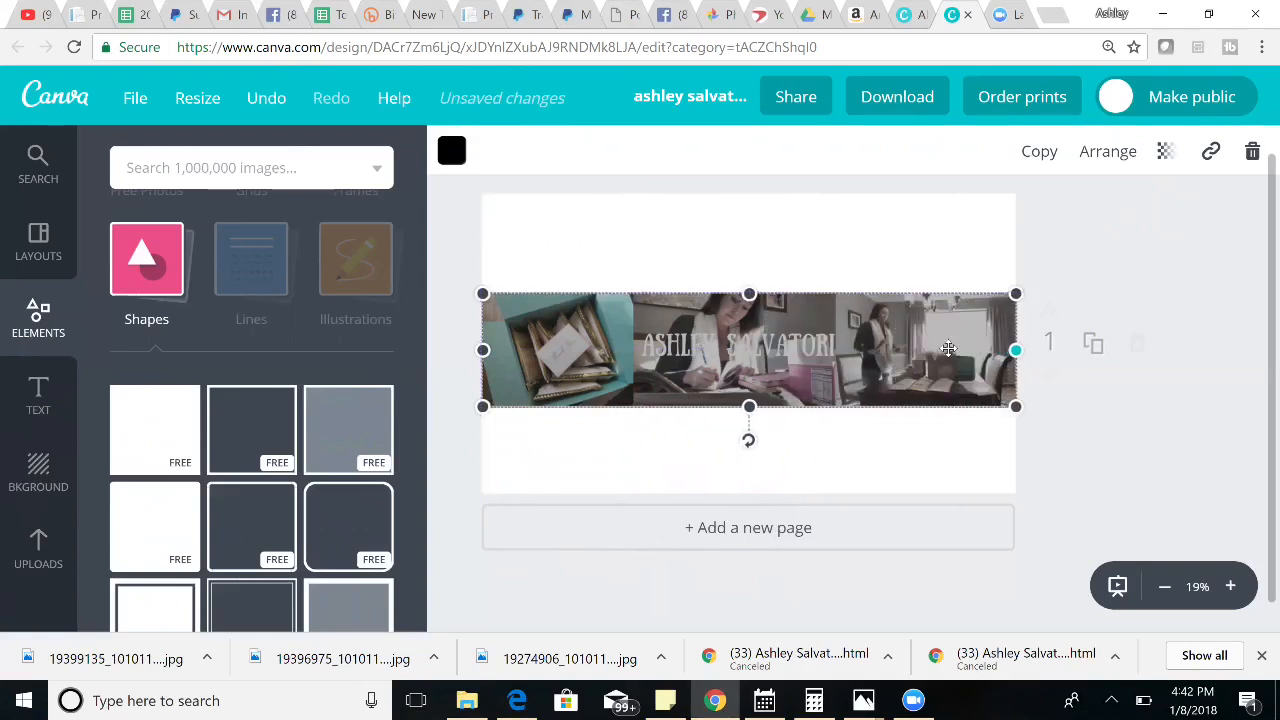
Send the dark overlay behind the name text and shift the name slightly to the right.
left_click(1100, 158)
left_click(1060, 254)
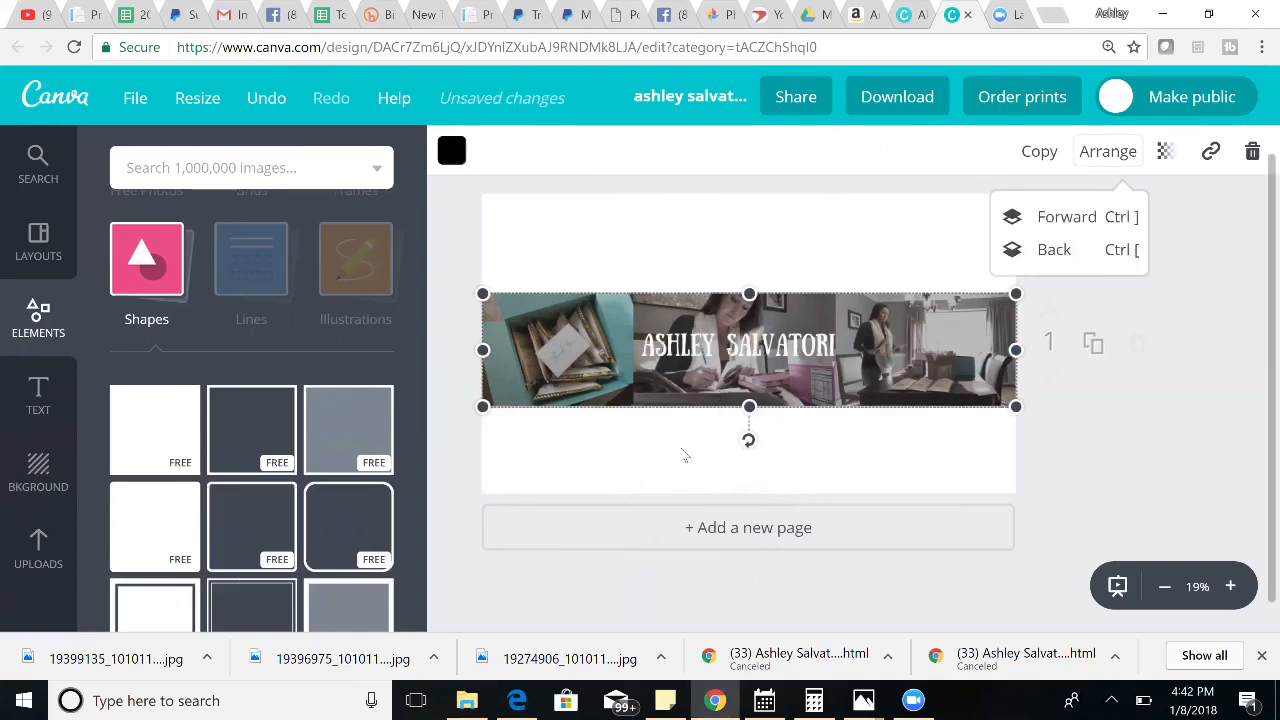
left_click(609, 317)
left_click(706, 338)
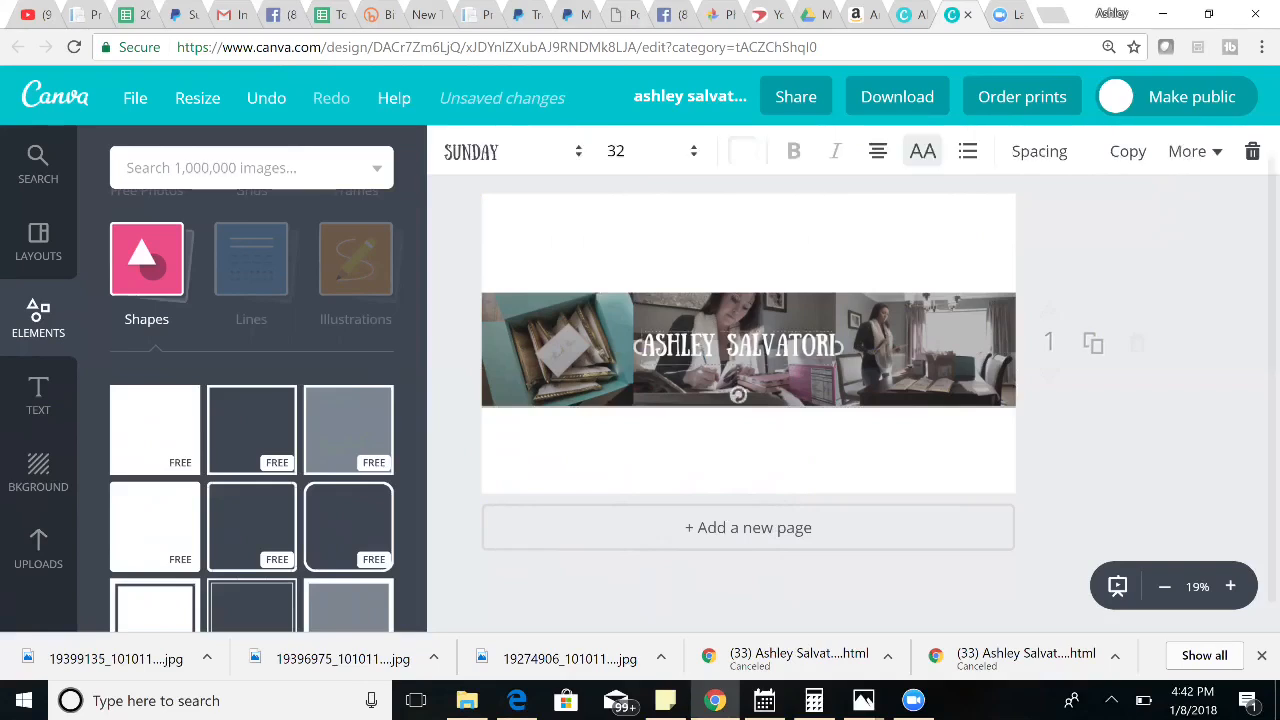
left_click_drag(759, 325, 770, 326)
left_click(731, 419)
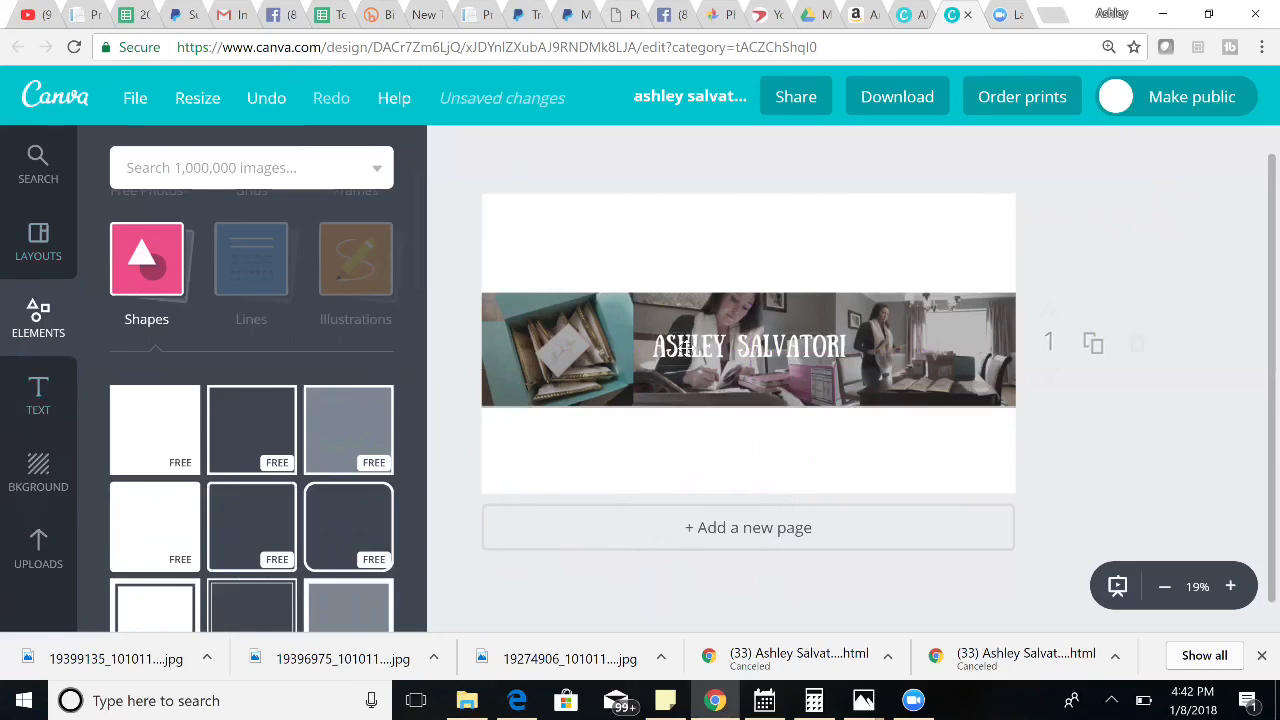
Try the Code font on the name text with a letter spacing of 100.
left_click(670, 345)
left_click(520, 151)
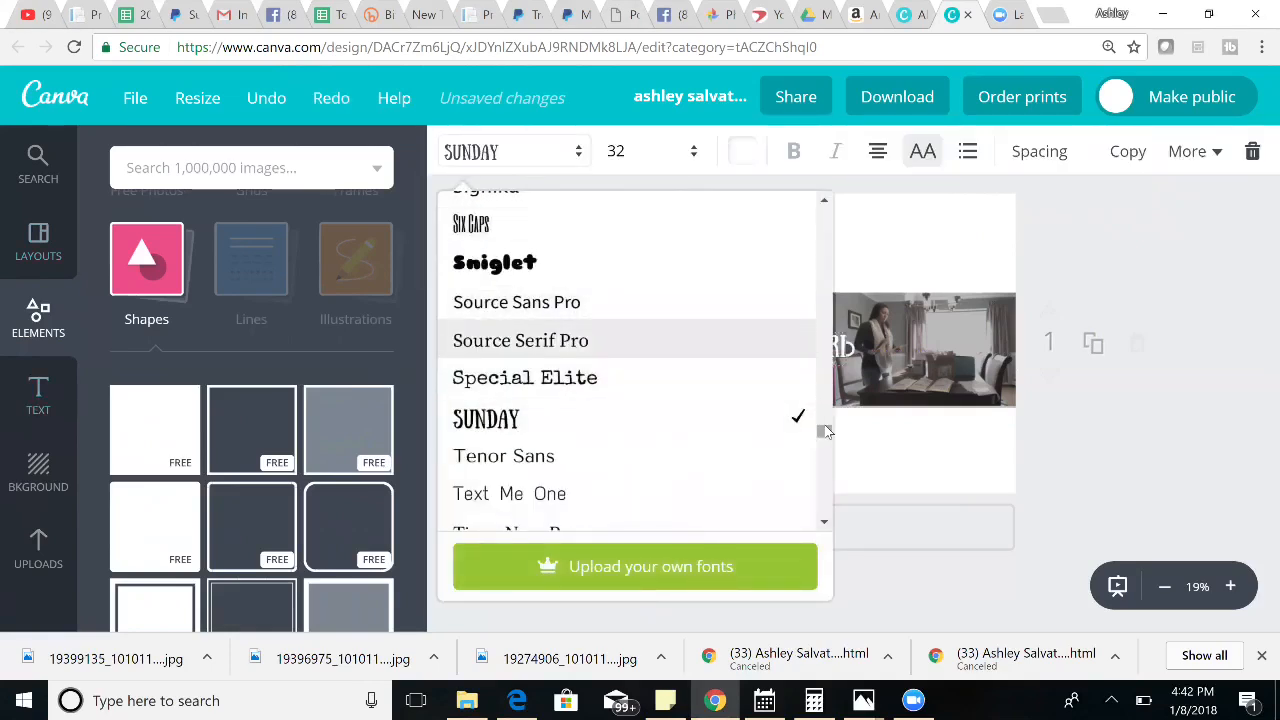
left_click_drag(826, 432, 829, 254)
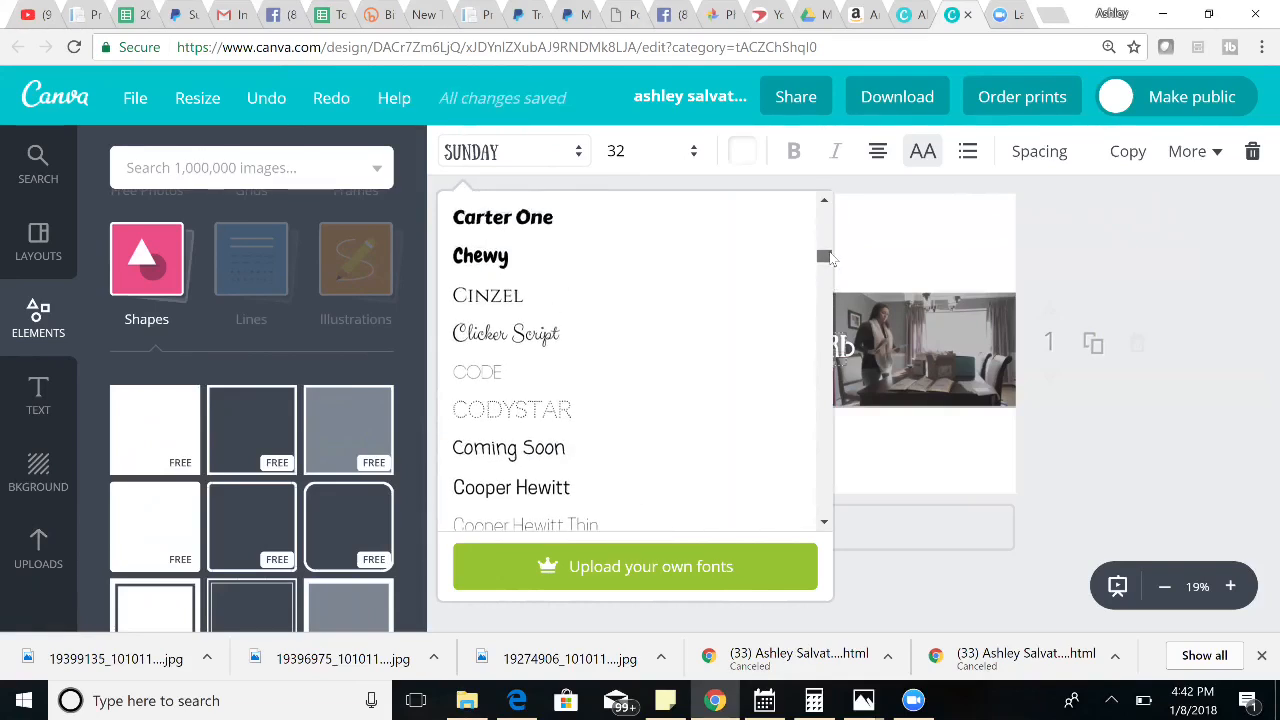
left_click(558, 374)
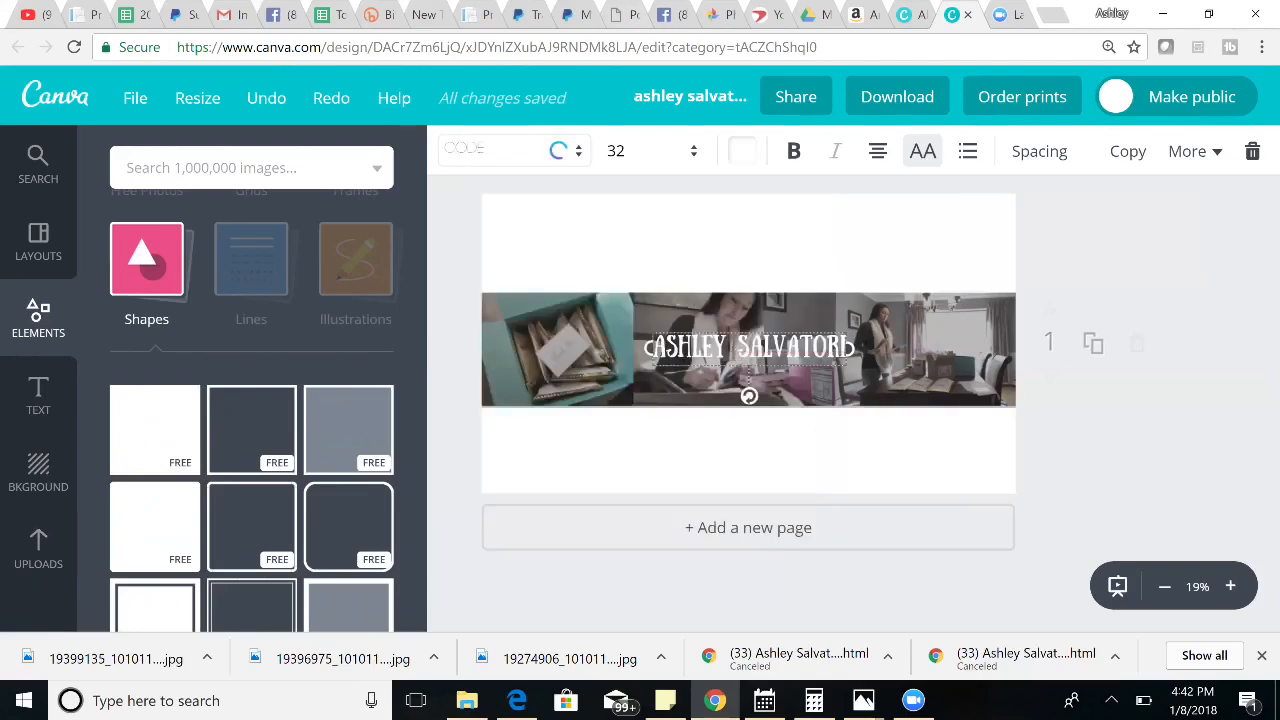
left_click(1055, 156)
left_click_drag(897, 224, 909, 226)
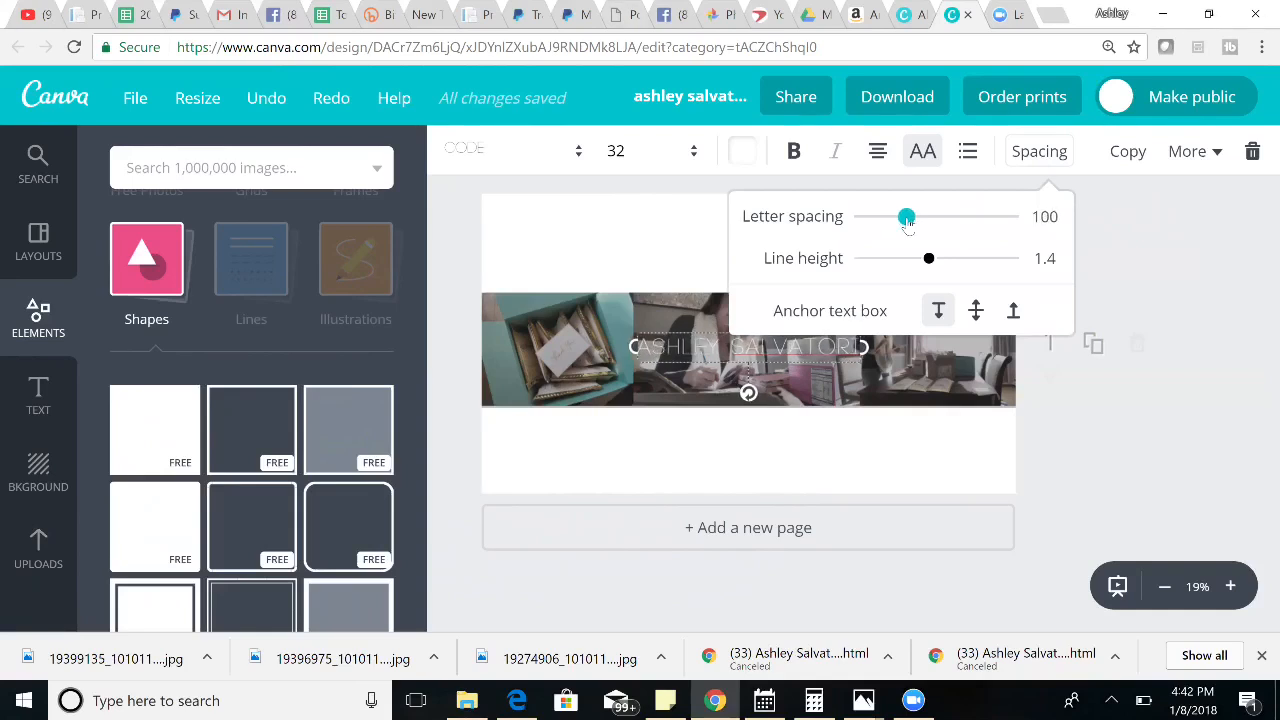
left_click(798, 478)
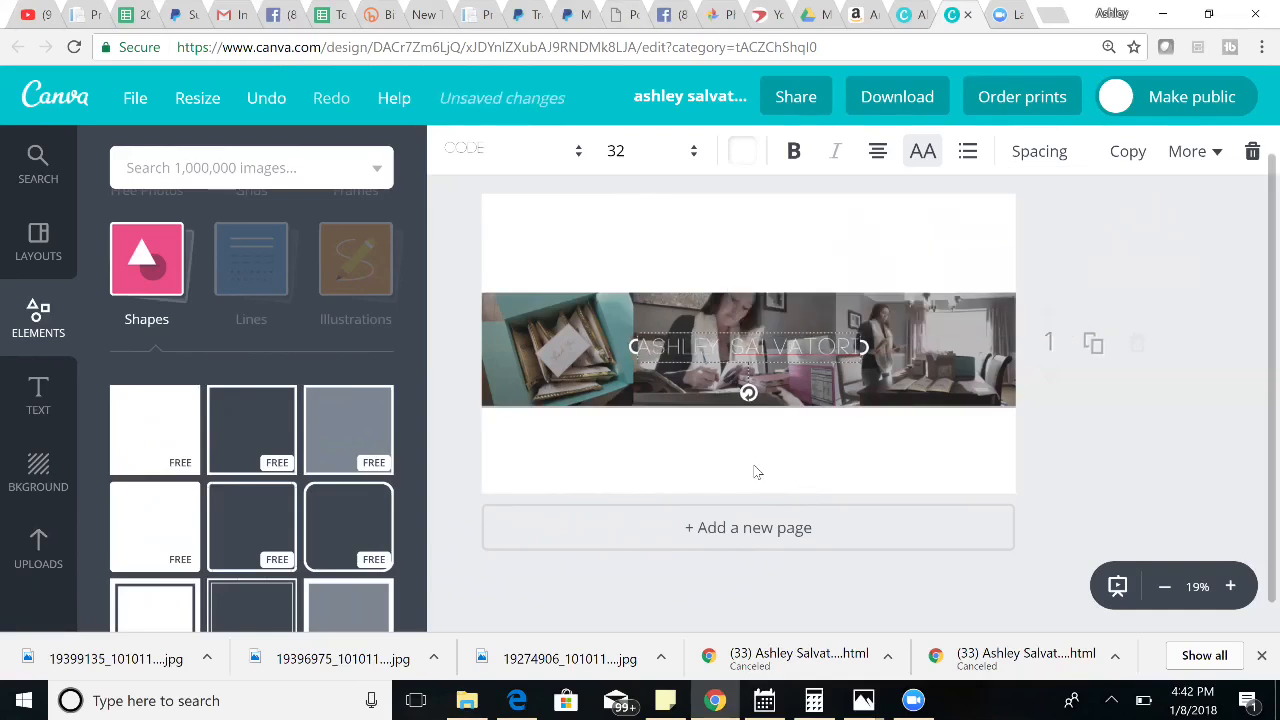
Change the name text to the Bebas Neue font with a letter spacing of 190.
left_click(509, 153)
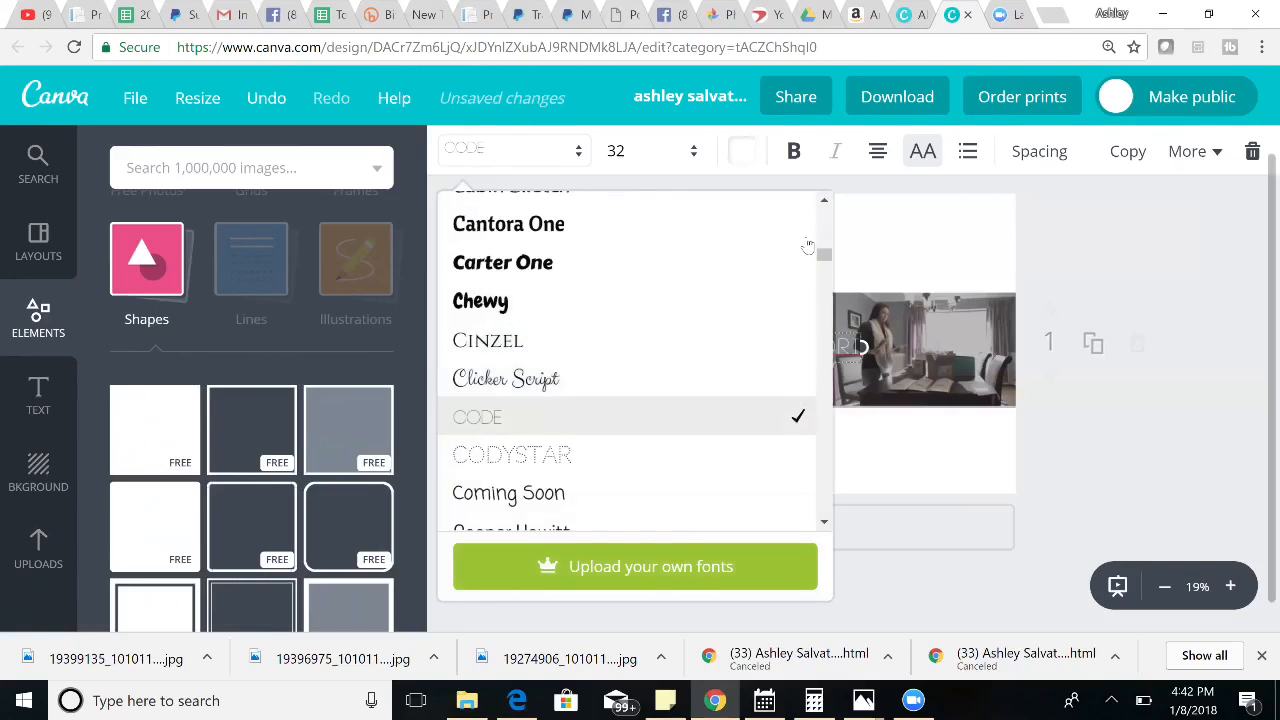
scroll(826, 246, "up", 3)
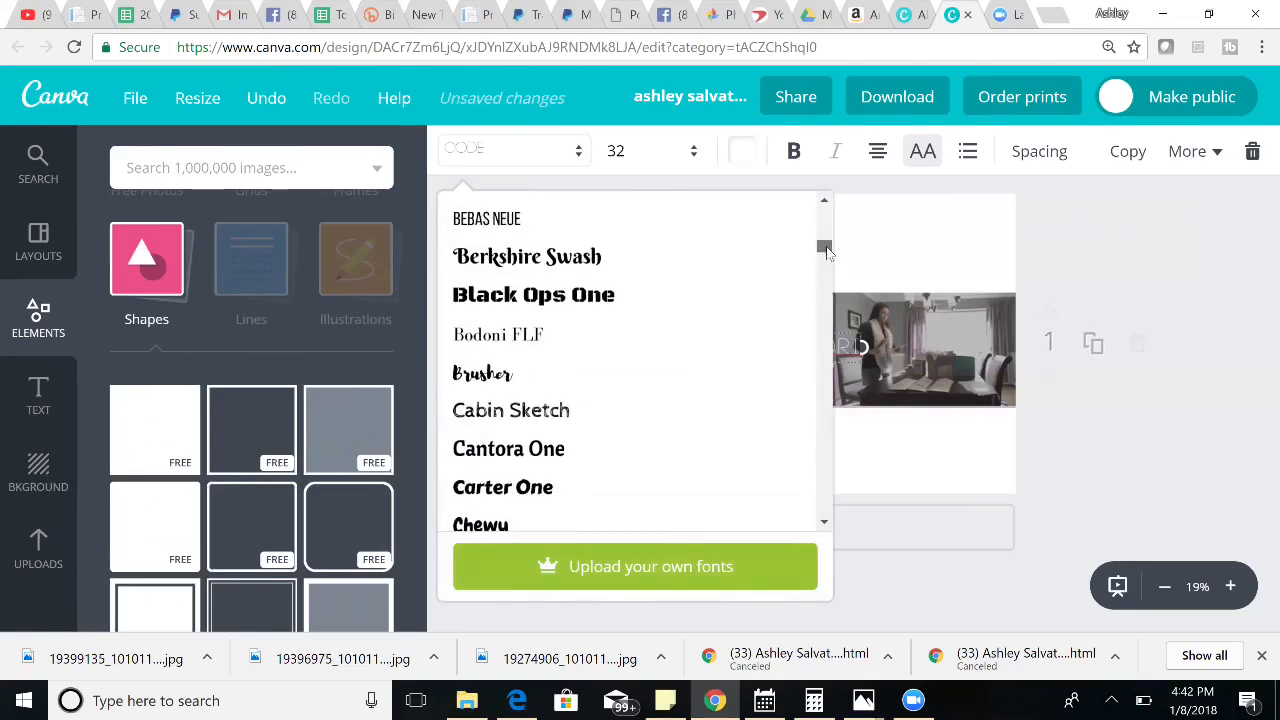
left_click(592, 244)
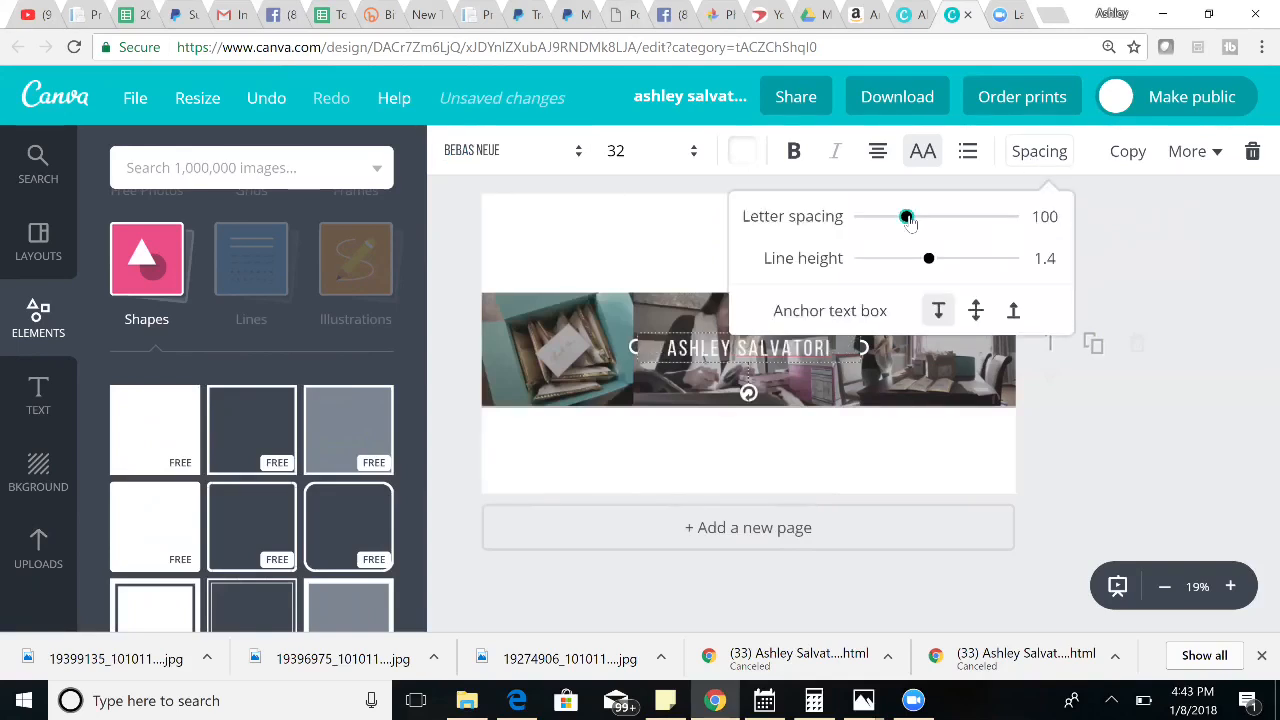
left_click_drag(906, 216, 919, 216)
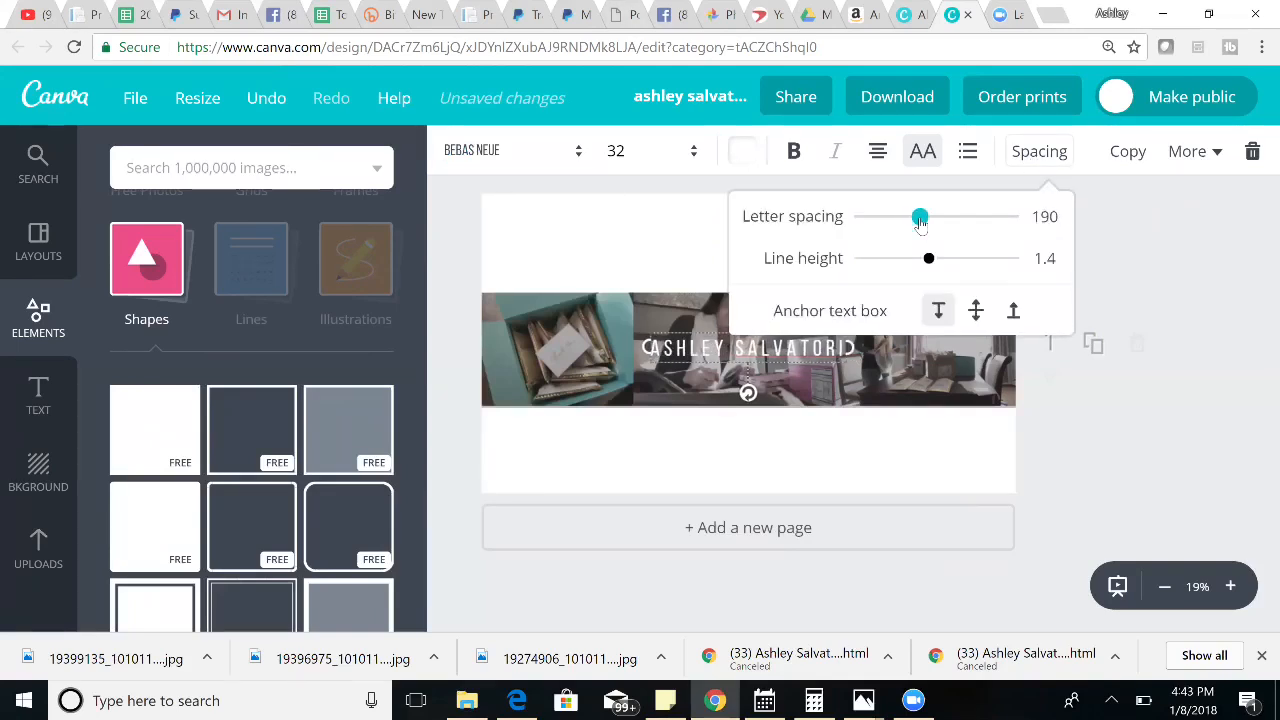
Enlarge the name text to size 36 and set its letter spacing to 150.
left_click(654, 151)
left_click(624, 410)
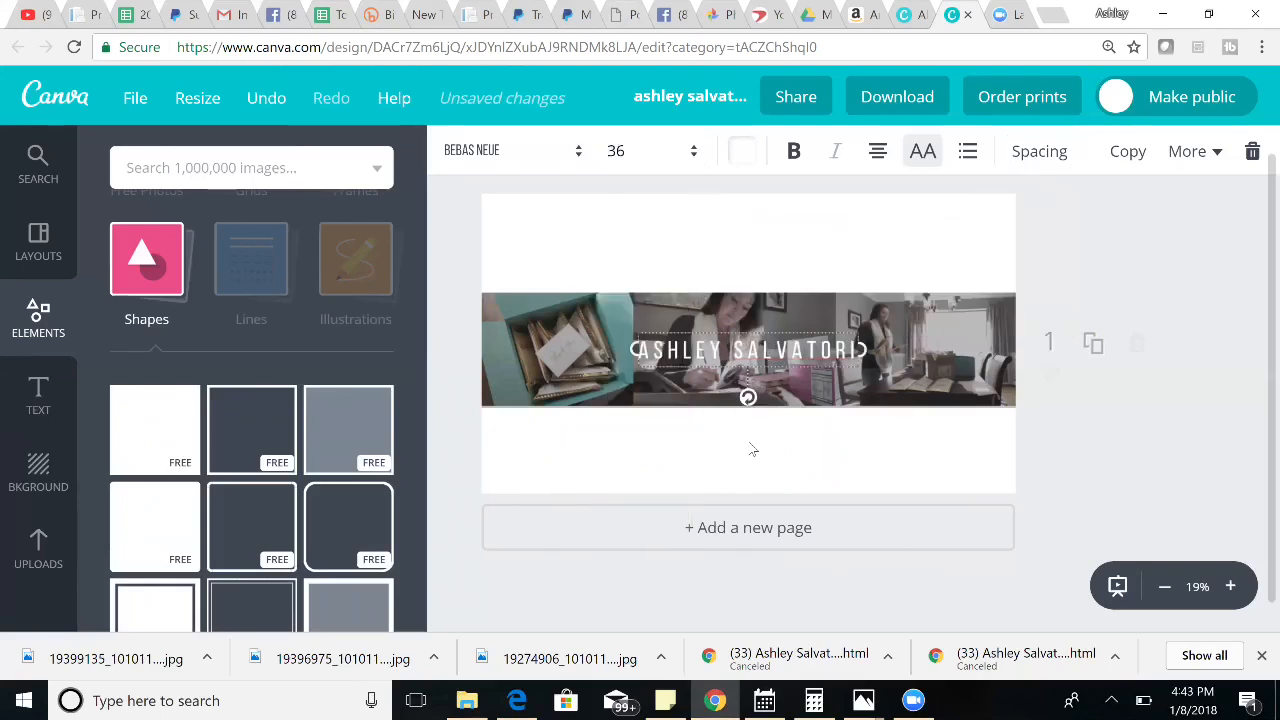
left_click(1037, 156)
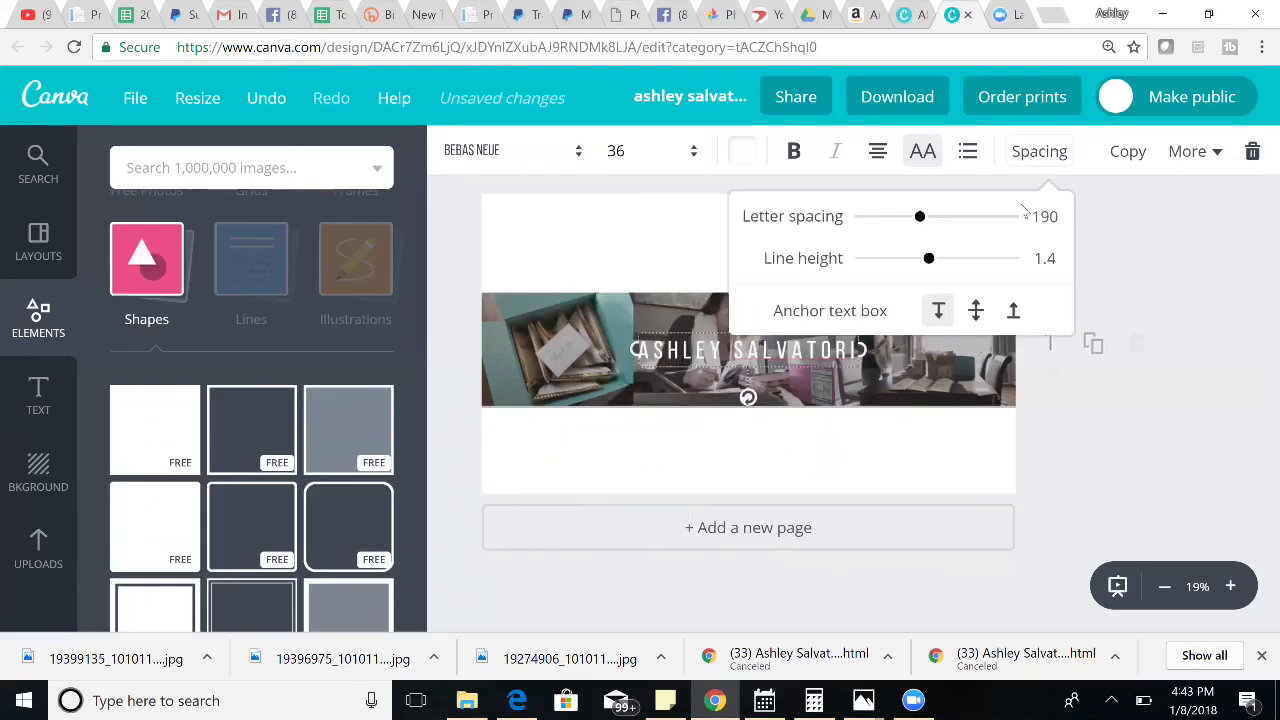
left_click_drag(921, 222, 915, 226)
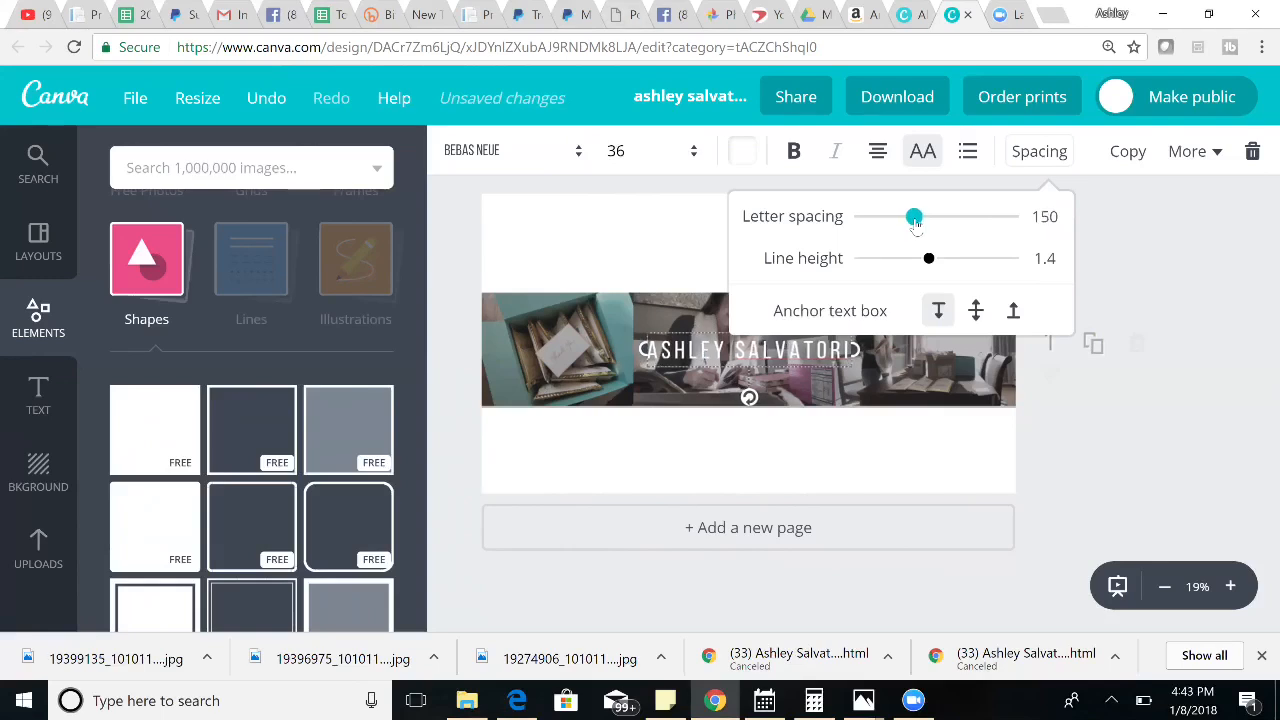
left_click(878, 468)
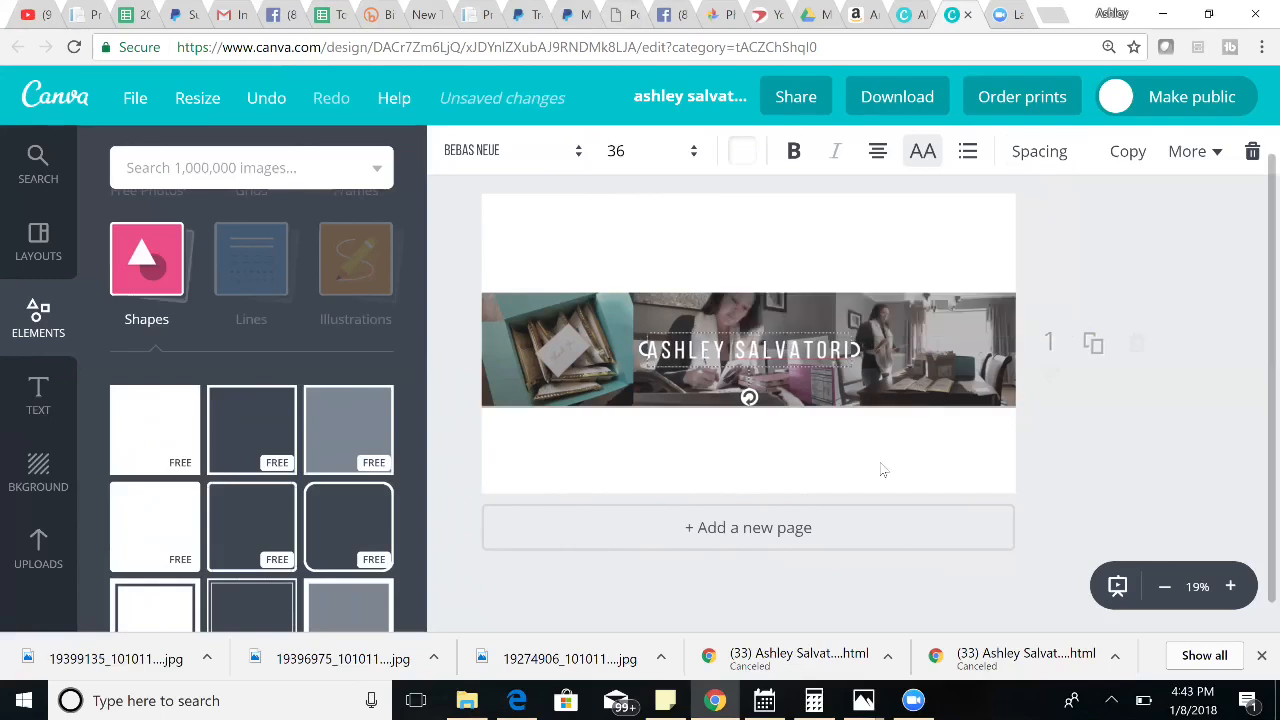
Add a body text line and place it directly beneath the name on the middle photo.
left_click(455, 415)
left_click(35, 396)
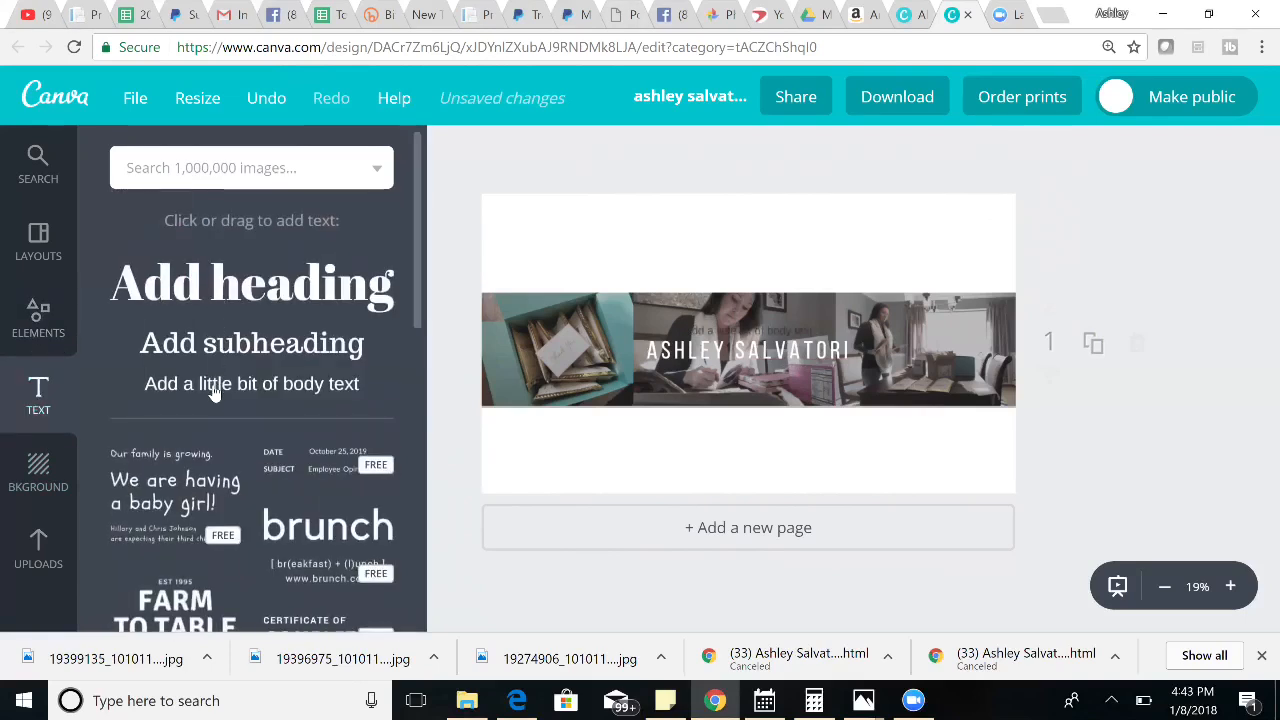
left_click(213, 385)
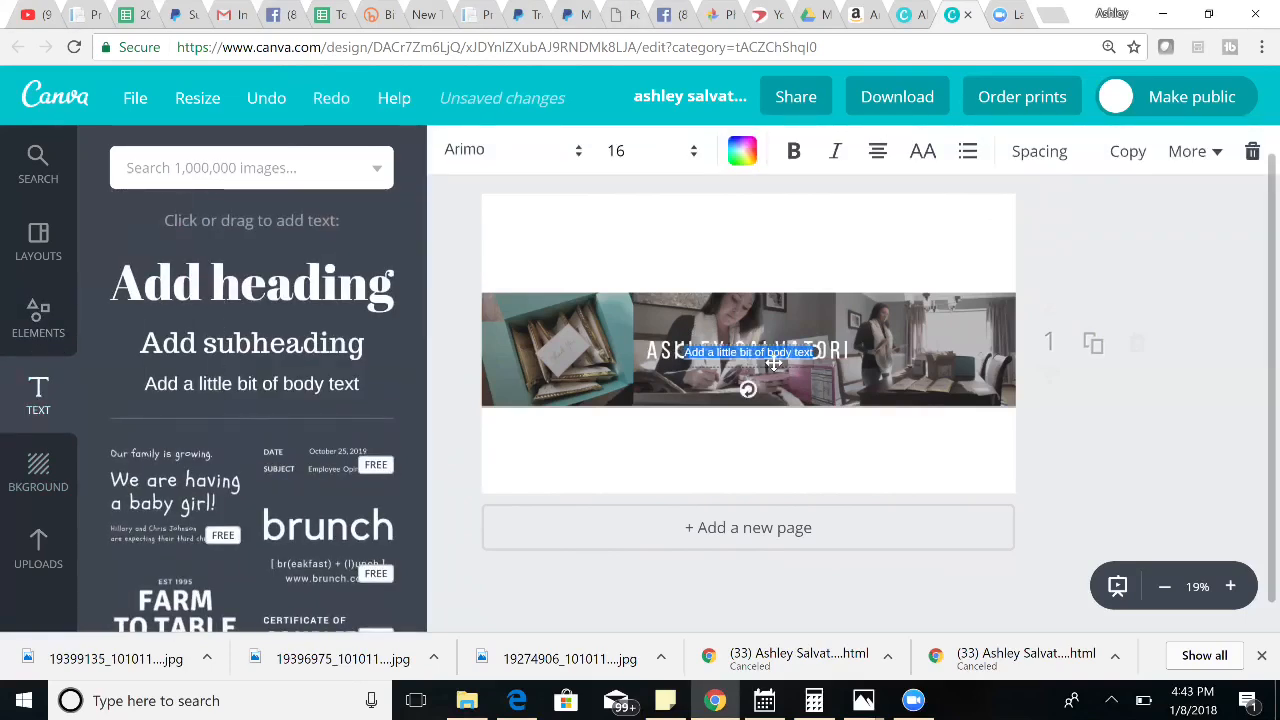
left_click_drag(773, 364, 739, 375)
Replace the placeholder body text beneath the name with "The channel for the ketogenic lifestyle".
left_click(783, 376)
key("BackSpace")
key("BackSpace")
key("BackSpace")
key("BackSpace")
key("BackSpace")
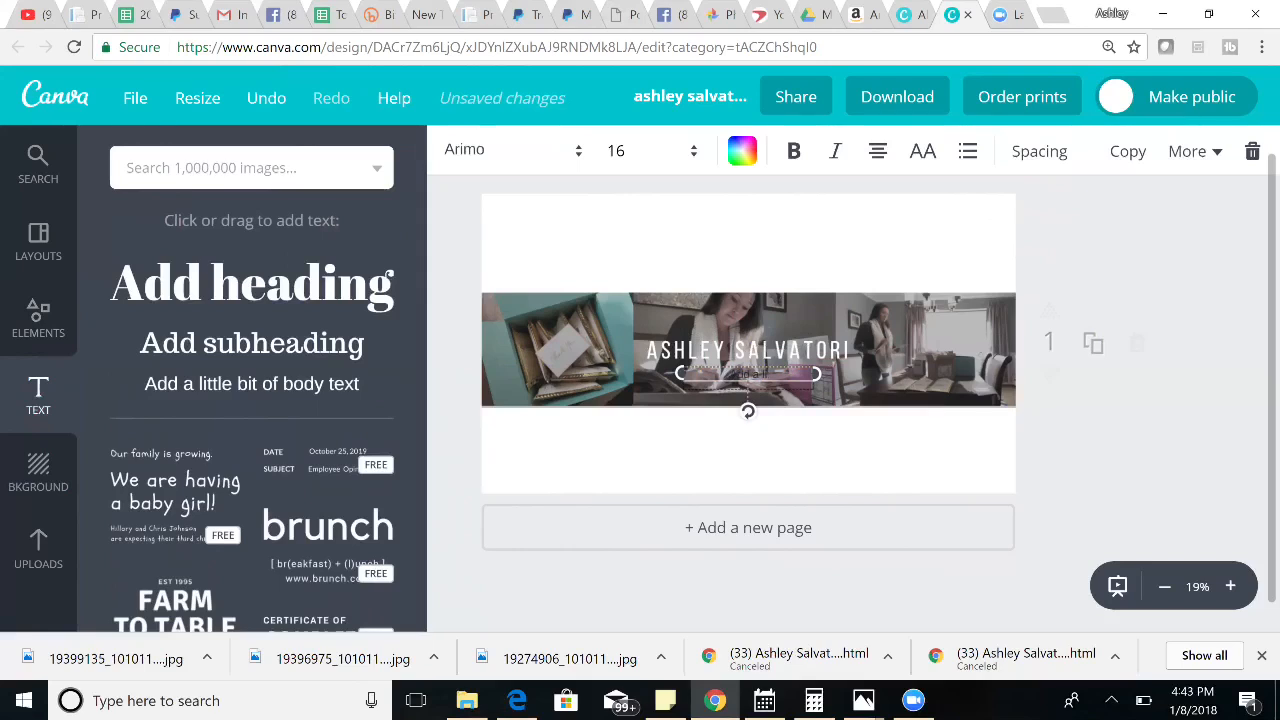
key("BackSpace")
key("BackSpace")
key("BackSpace")
key("BackSpace")
key("BackSpace")
key("BackSpace")
key("BackSpace")
key("BackSpace")
type("togenic l")
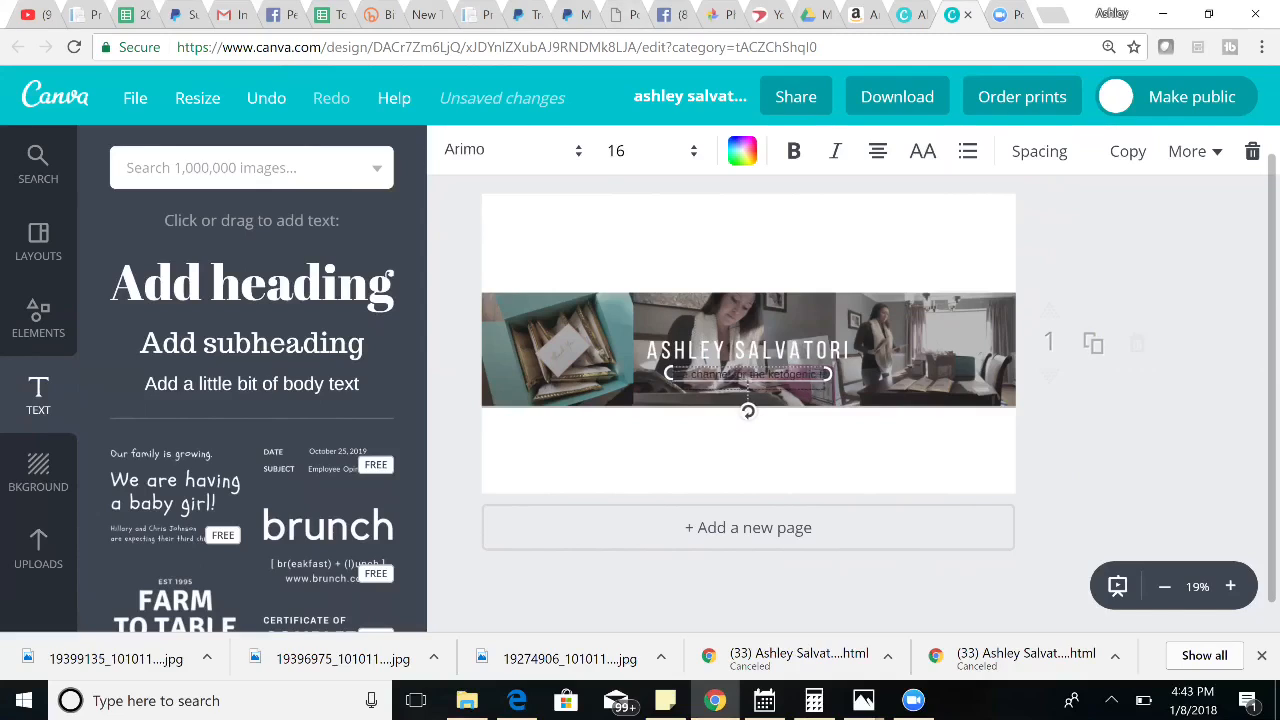
type("ifest")
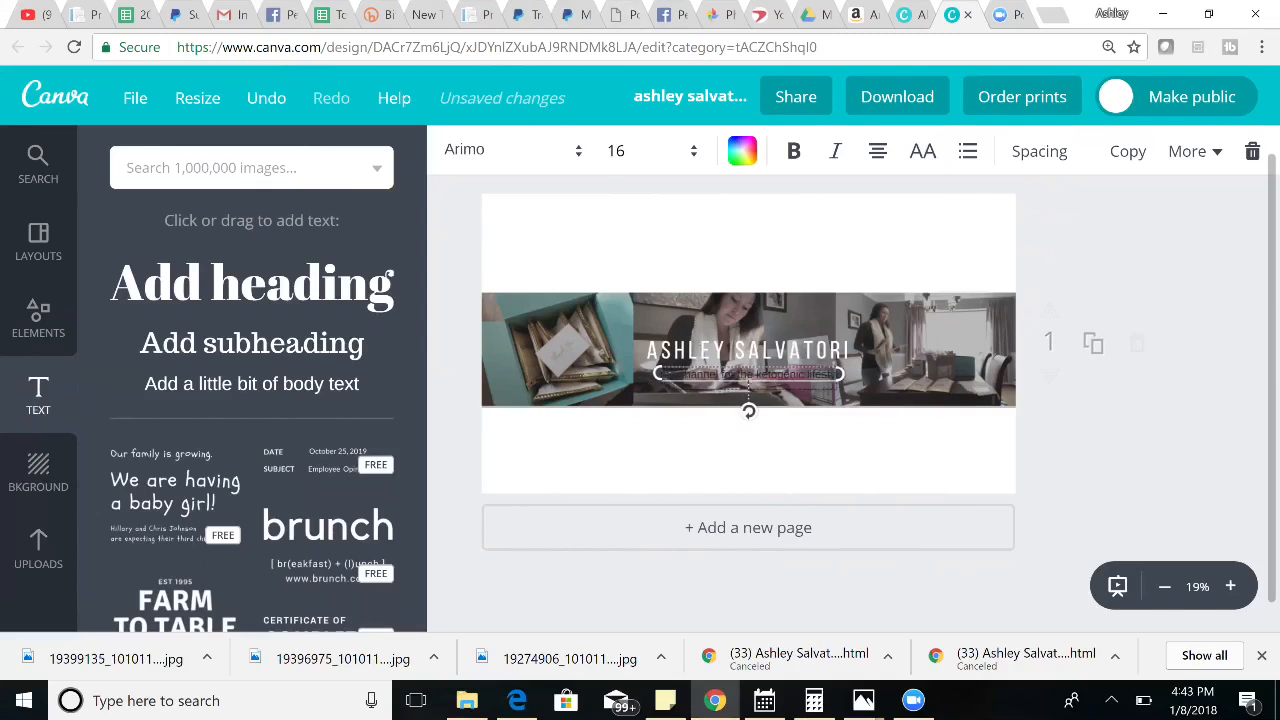
type("yl")
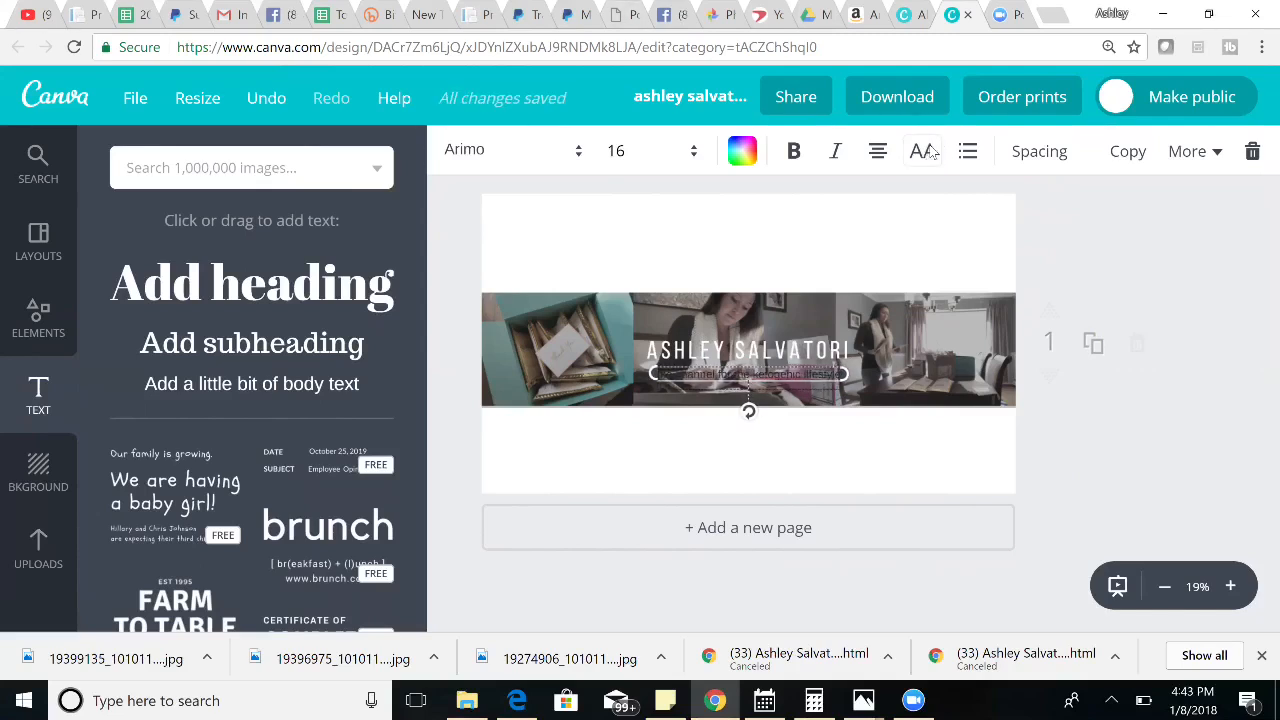
Format the tagline in uppercase at size 14 and colour it white.
left_click(918, 156)
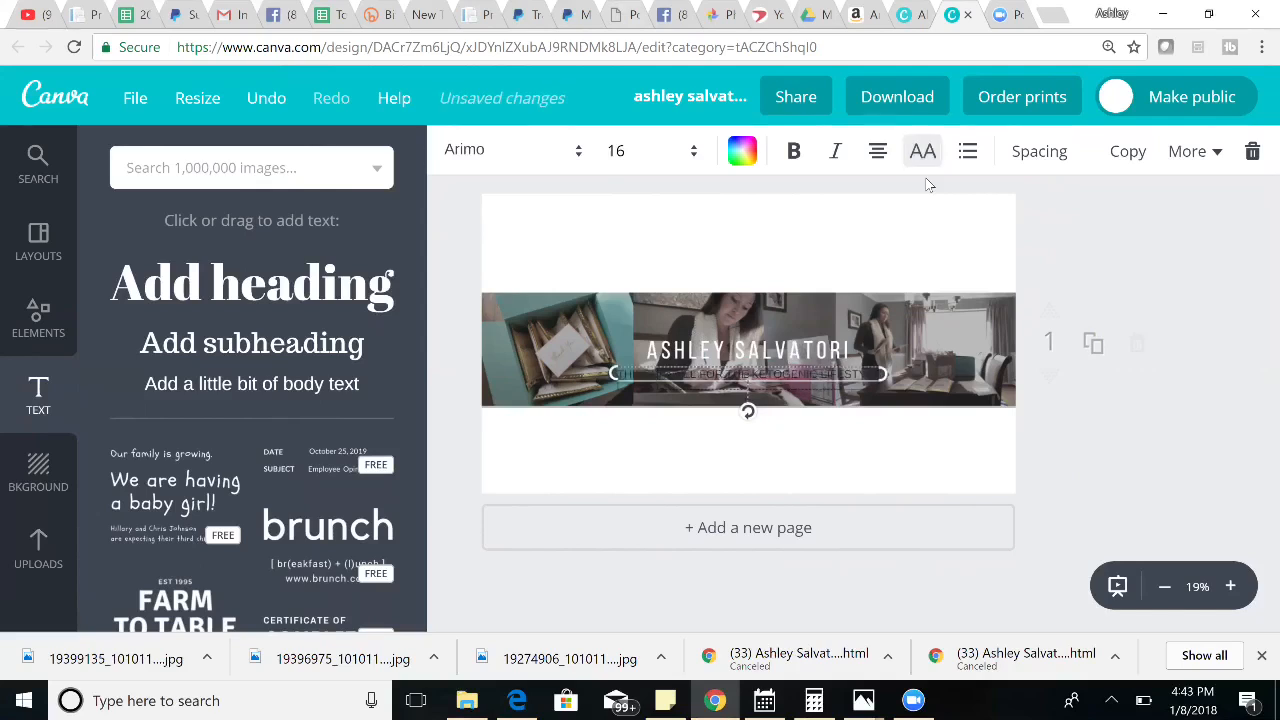
left_click(630, 150)
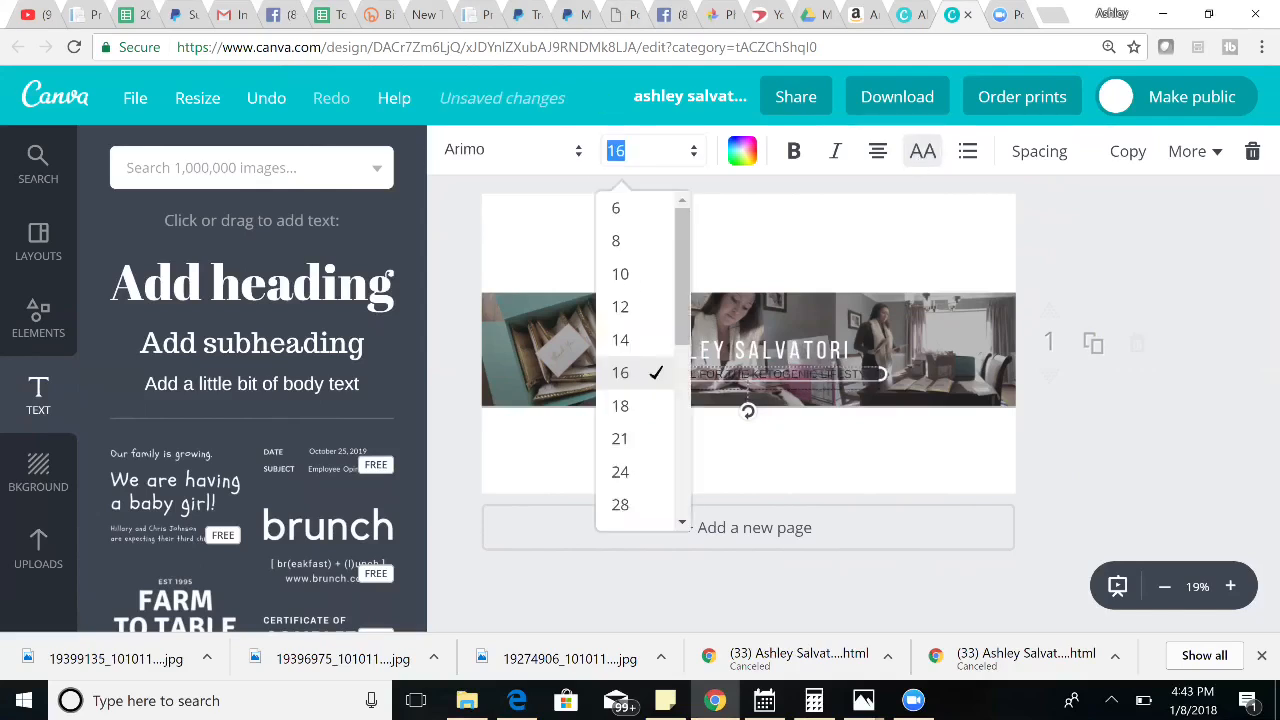
left_click(620, 340)
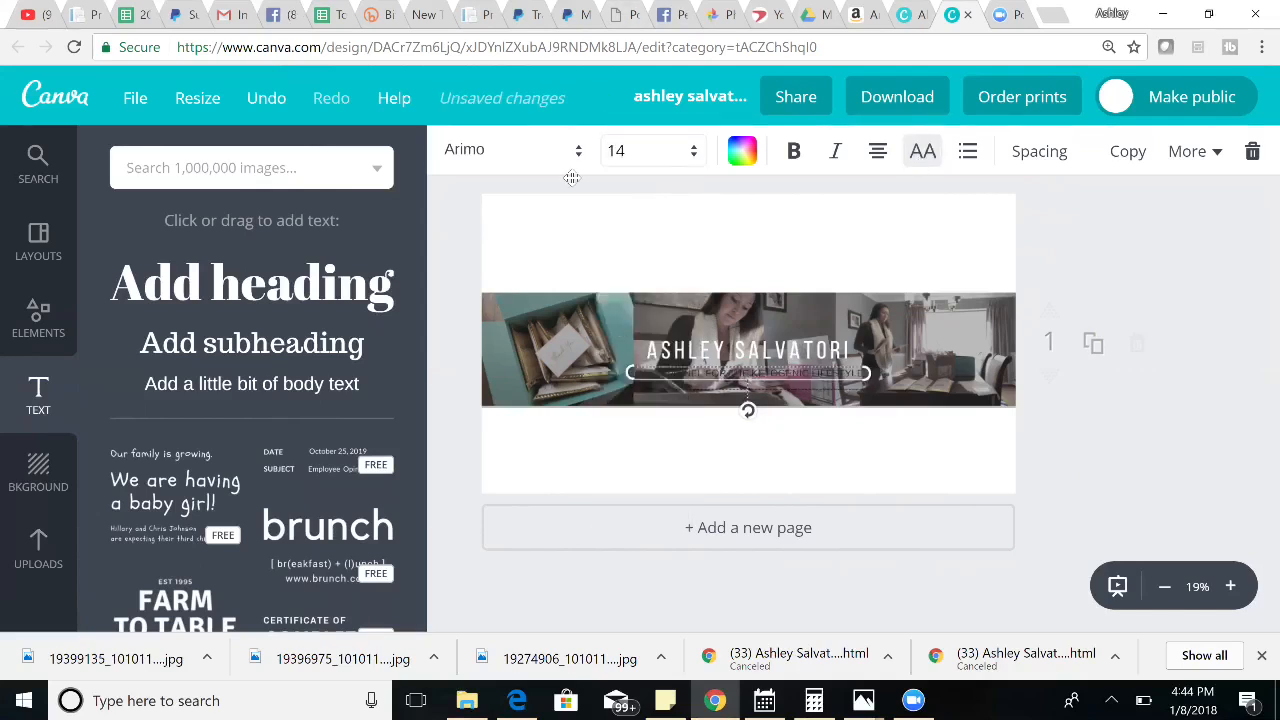
left_click(741, 172)
left_click(940, 497)
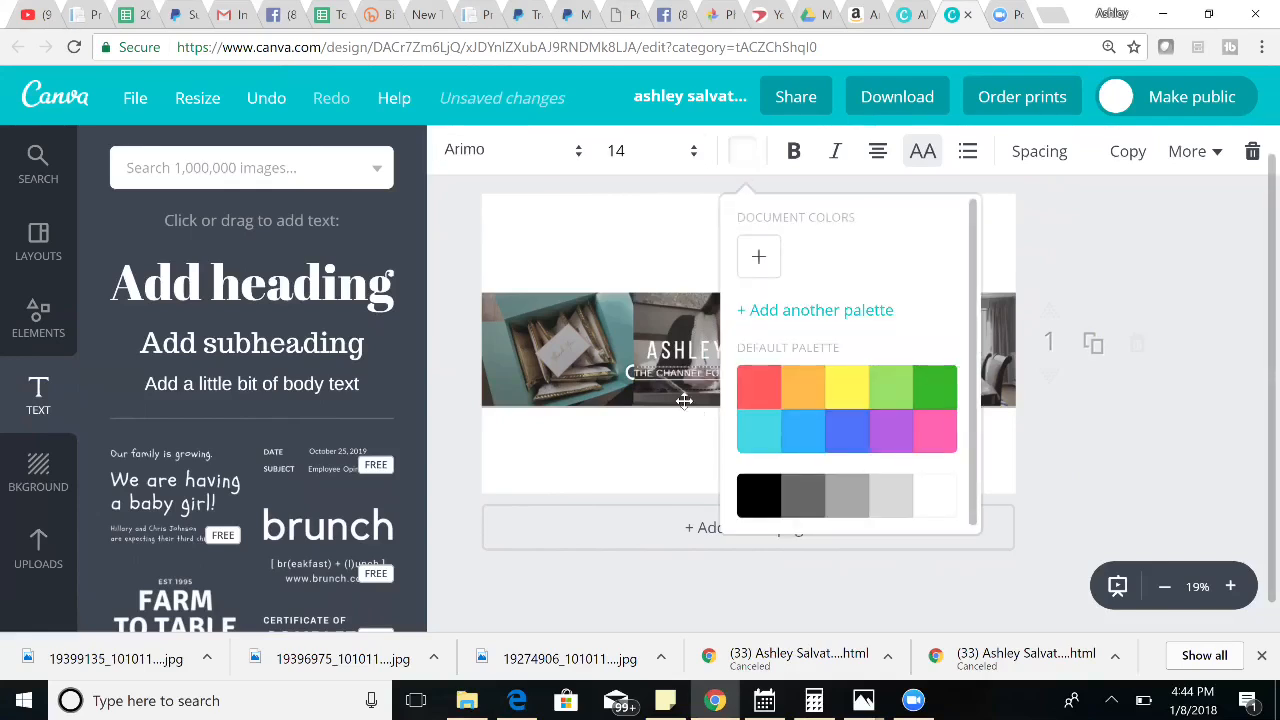
left_click(684, 400)
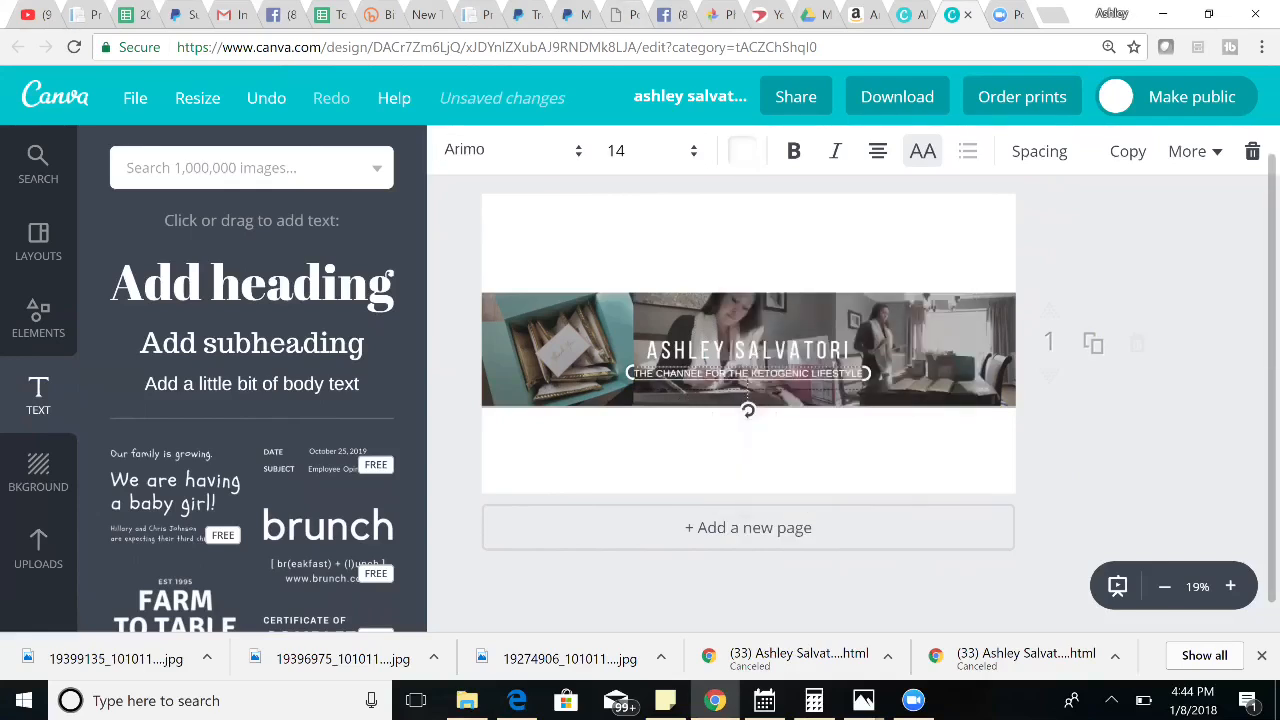
Duplicate the tagline and place the copy directly beneath the original on the middle photo.
left_click(1129, 151)
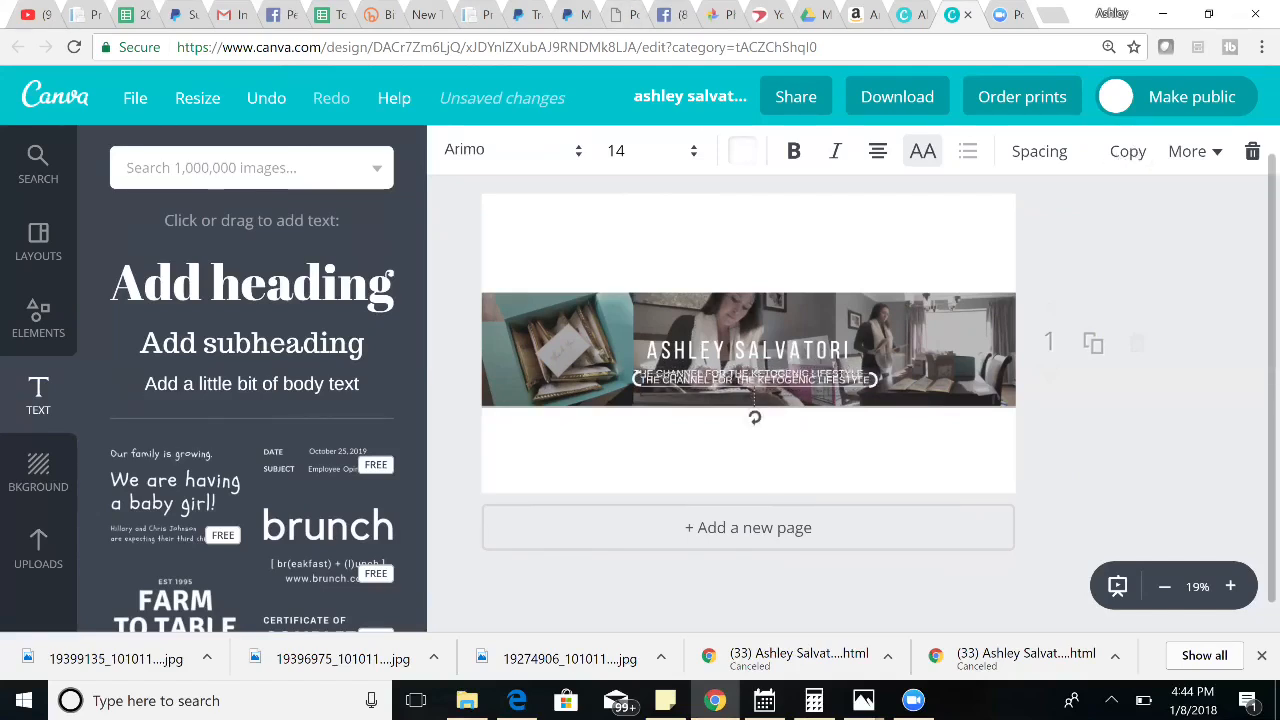
mouse_move(850, 379)
left_mouse_down()
mouse_move(766, 385)
mouse_move(843, 398)
left_mouse_up()
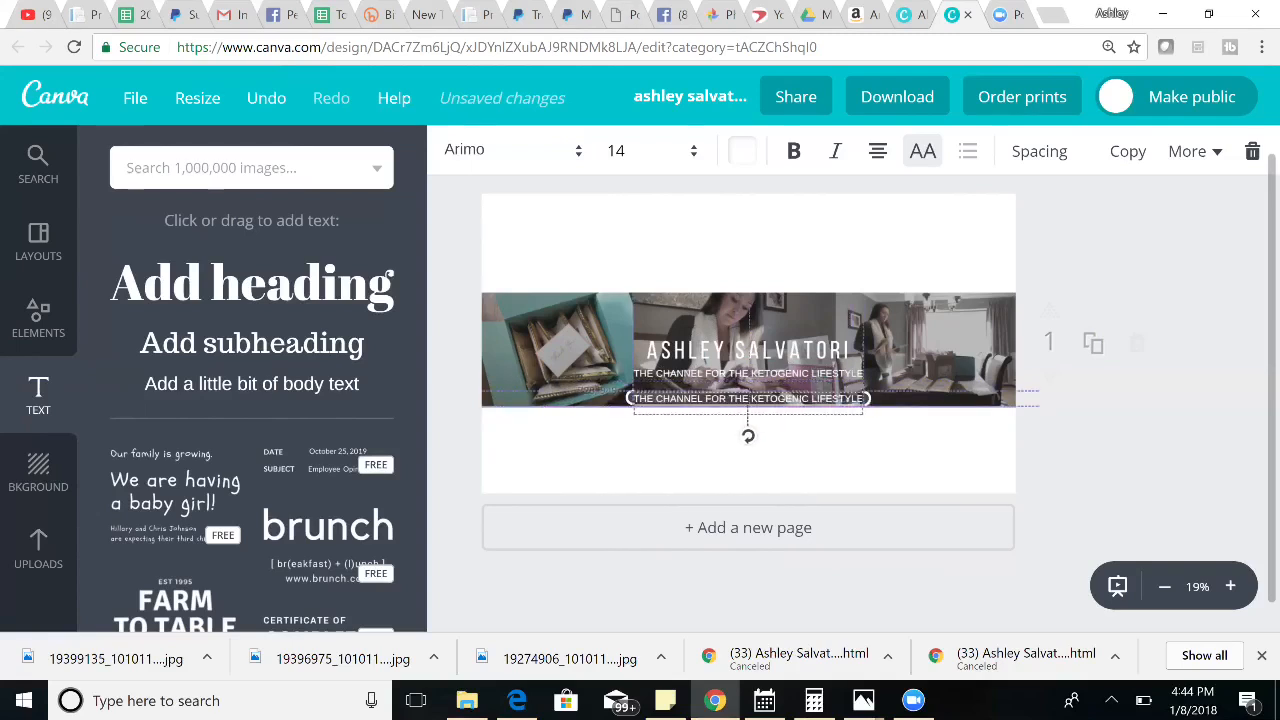
key("ctrl+z")
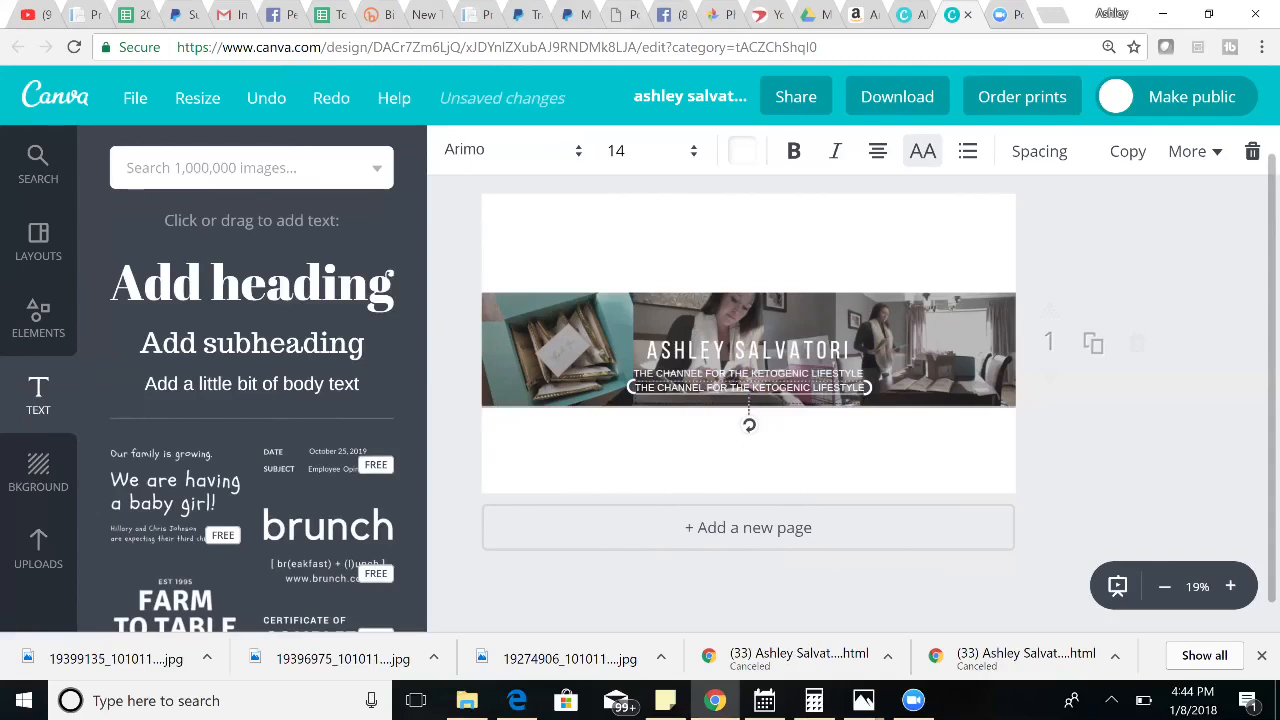
Replace the text of the duplicated tagline with "NEW VIDEOS EVERY DAY @ 7PM EST".
key("BackSpace")
key("BackSpace")
key("BackSpace")
key("BackSpace")
key("BackSpace")
key("BackSpace")
key("BackSpace")
key("BackSpace")
key("BackSpace")
key("BackSpace")
key("BackSpace")
key("BackSpace")
key("BackSpace")
key("BackSpace")
key("BackSpace")
key("BackSpace")
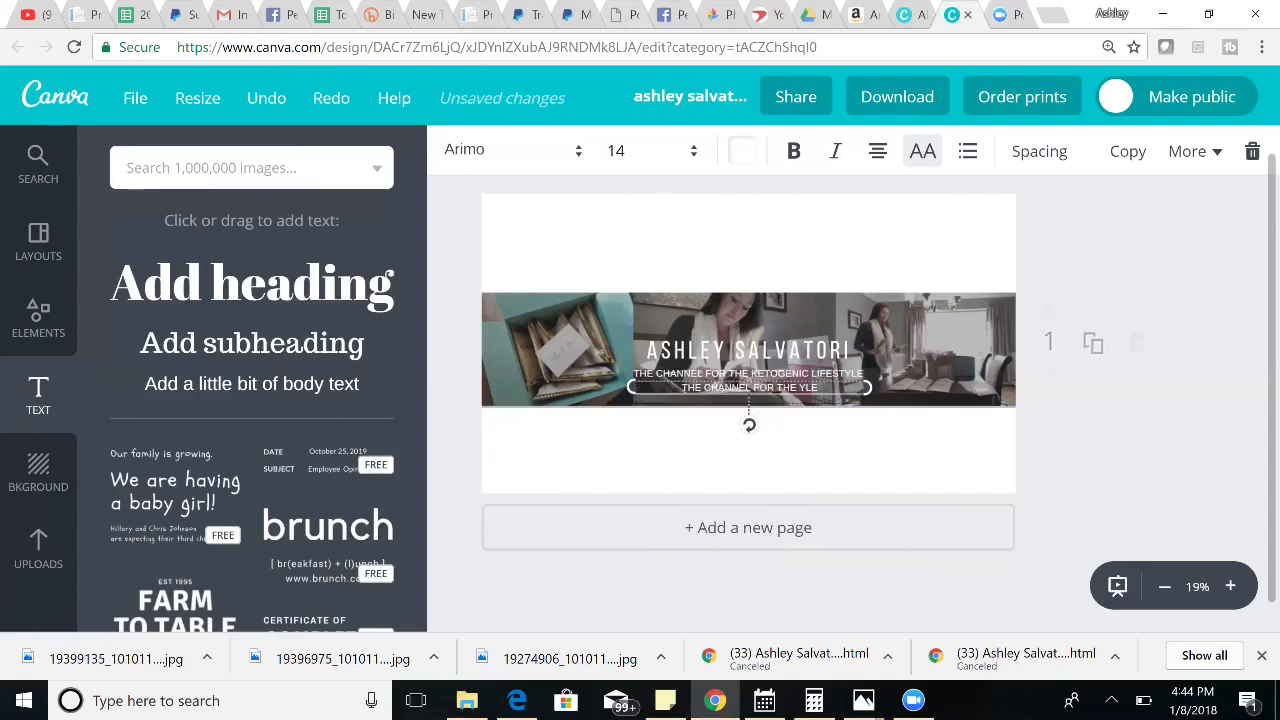
key("BackSpace")
key("BackSpace")
key("BackSpace")
key("BackSpace")
key("BackSpace")
key("BackSpace")
key("BackSpace")
key("BackSpace")
key("BackSpace")
key("BackSpace")
key("BackSpace")
key("BackSpace")
key("BackSpace")
key("BackSpace")
key("BackSpace")
key("BackSpace")
key("BackSpace")
key("BackSpace")
key("BackSpace")
key("BackSpace")
key("Delete")
key("Delete")
key("Delete")
type("NEW VIDEOS EVERY DAY @ 7PM EST")
Set the upload schedule line to size 12 and give it a custom light pink colour.
left_click(612, 150)
left_click(621, 307)
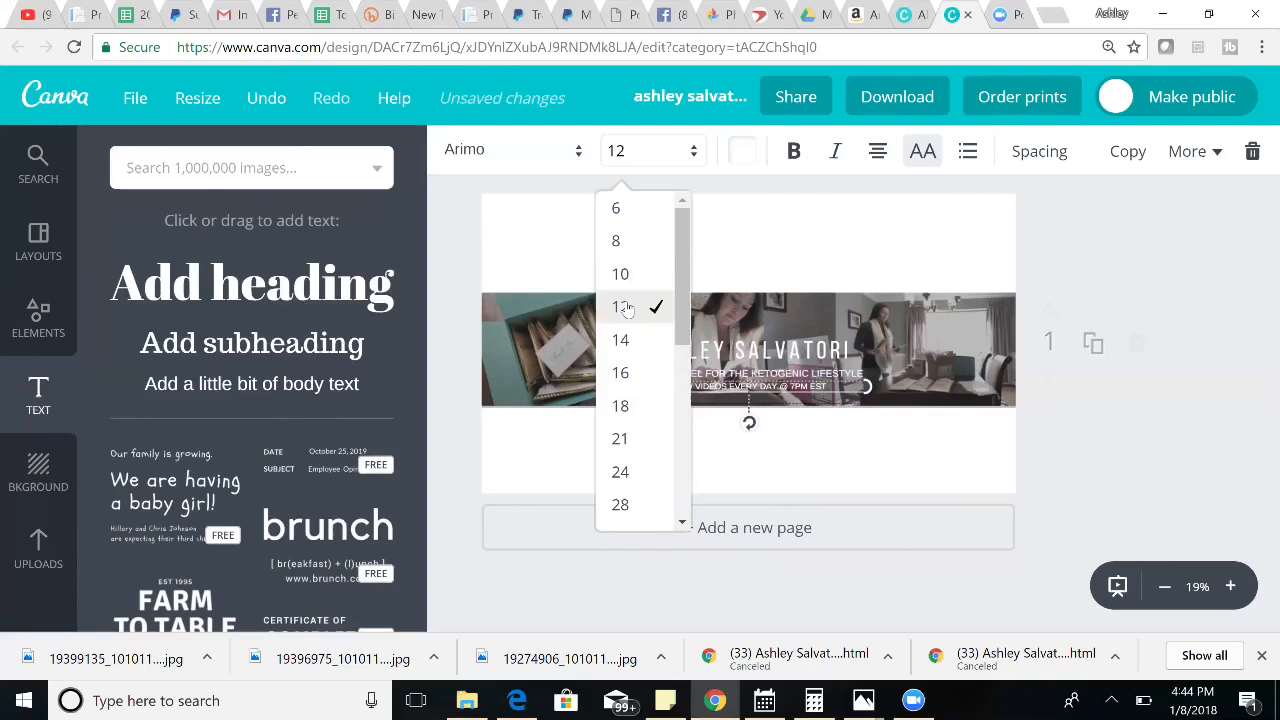
left_click(745, 152)
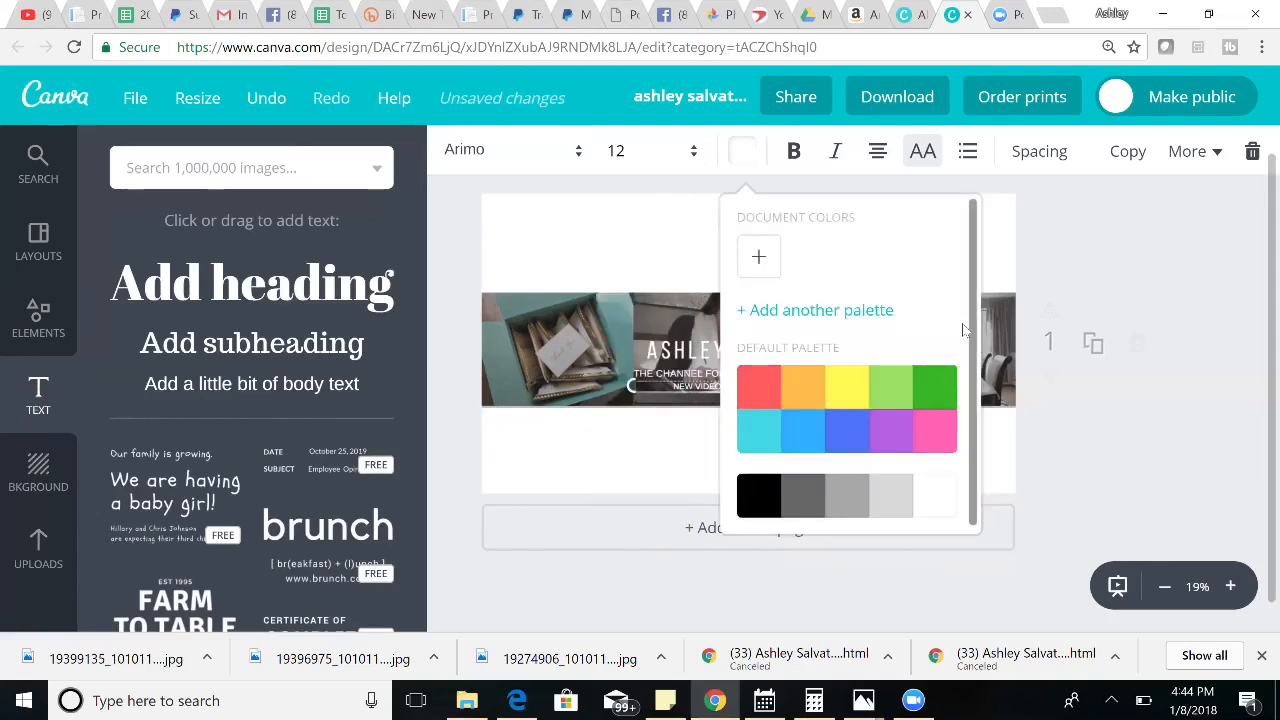
left_click(758, 252)
left_click_drag(885, 376, 901, 374)
left_click(661, 461)
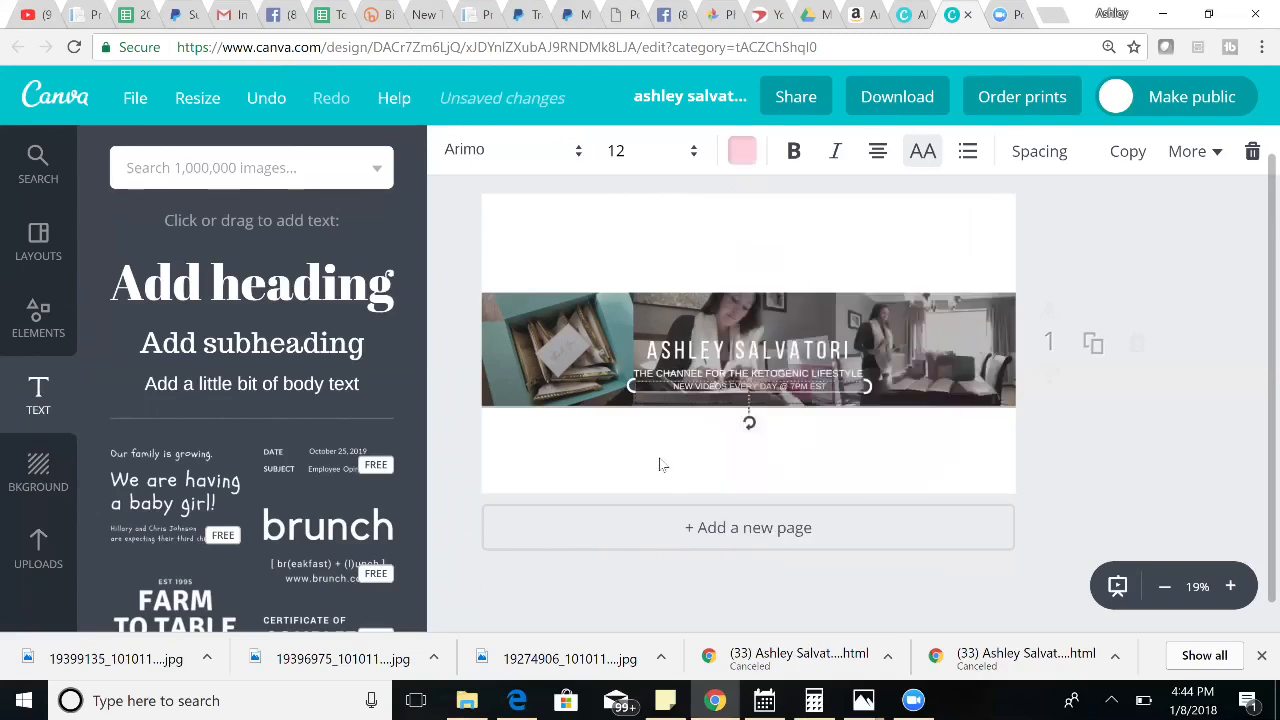
left_click(829, 431)
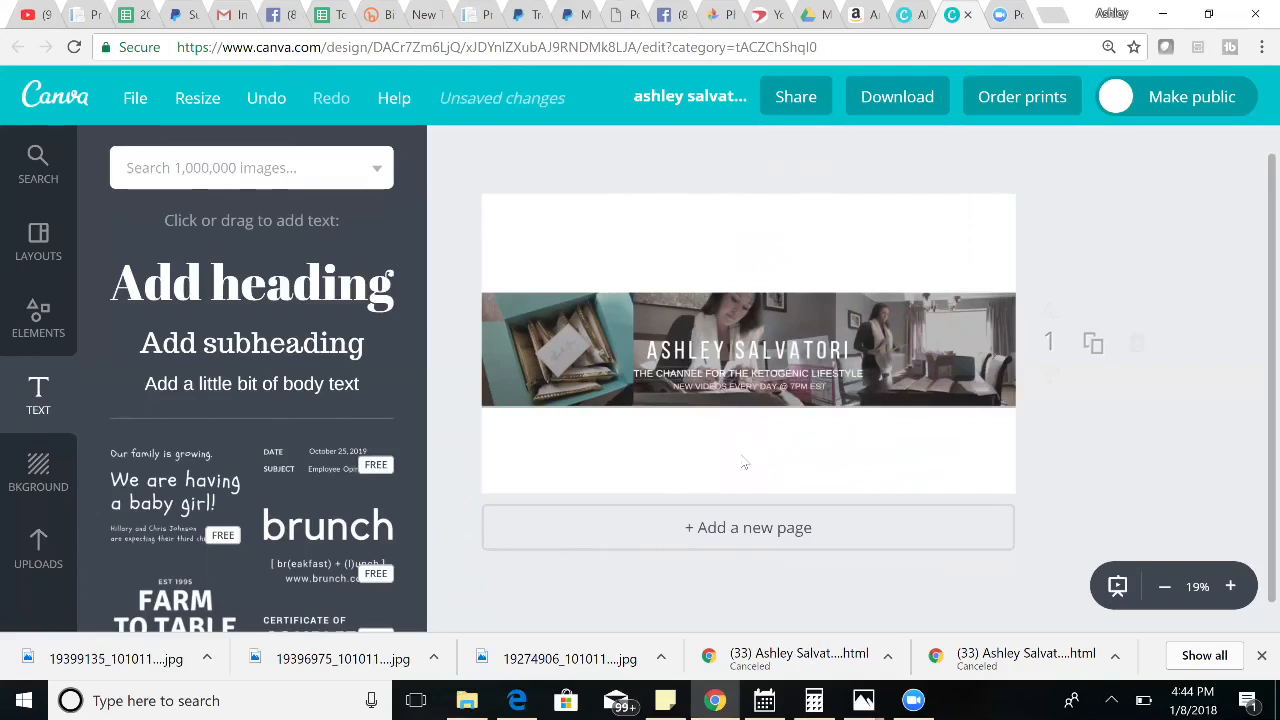
left_click(805, 386)
left_click(663, 474)
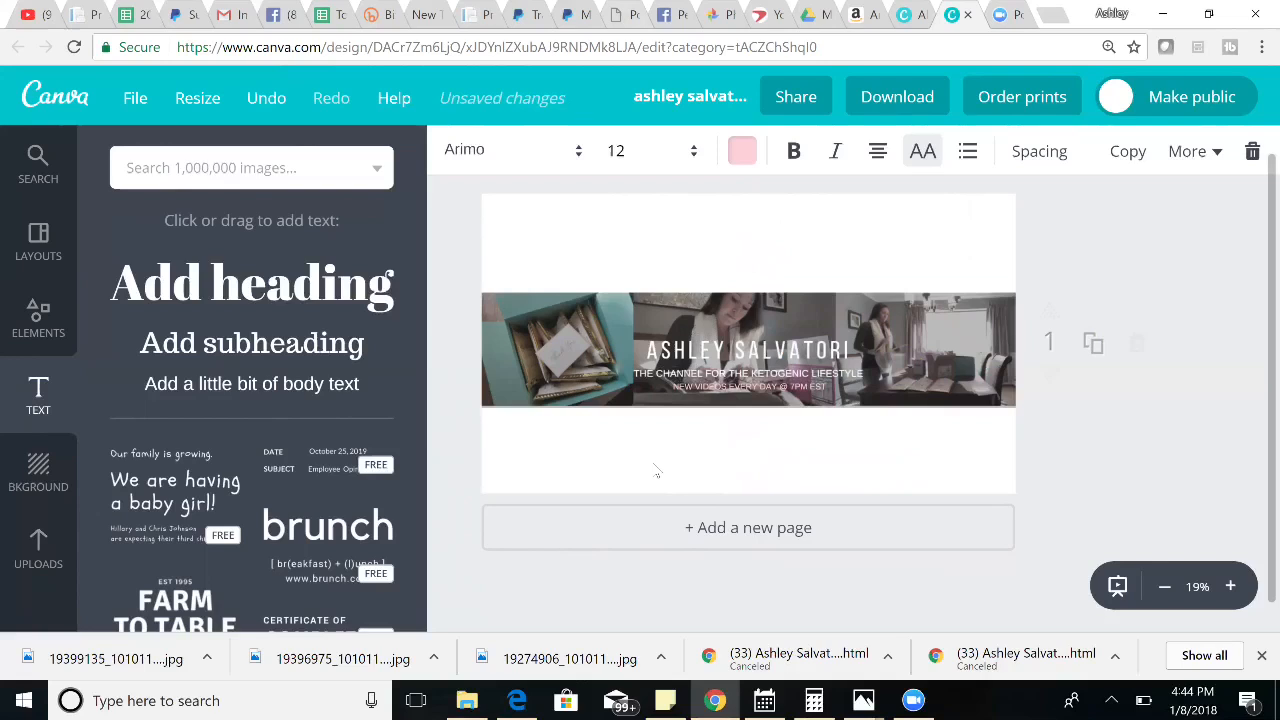
left_click(740, 311)
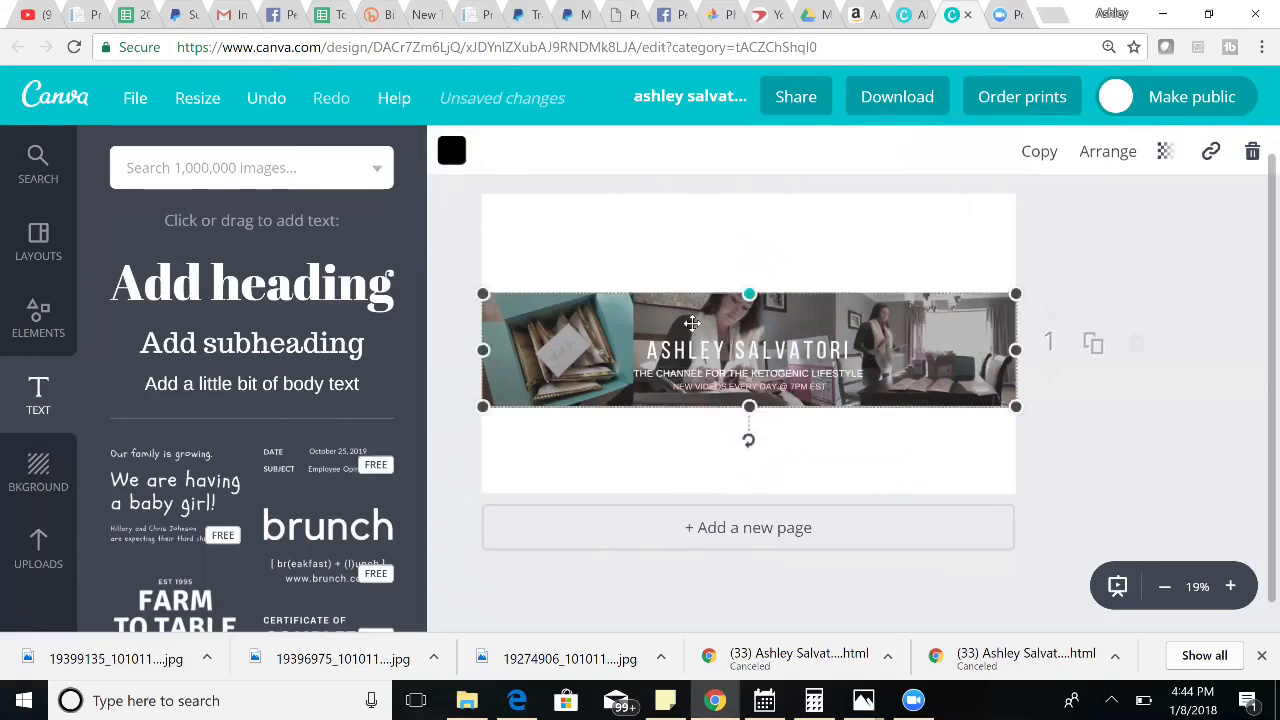
left_click(650, 478)
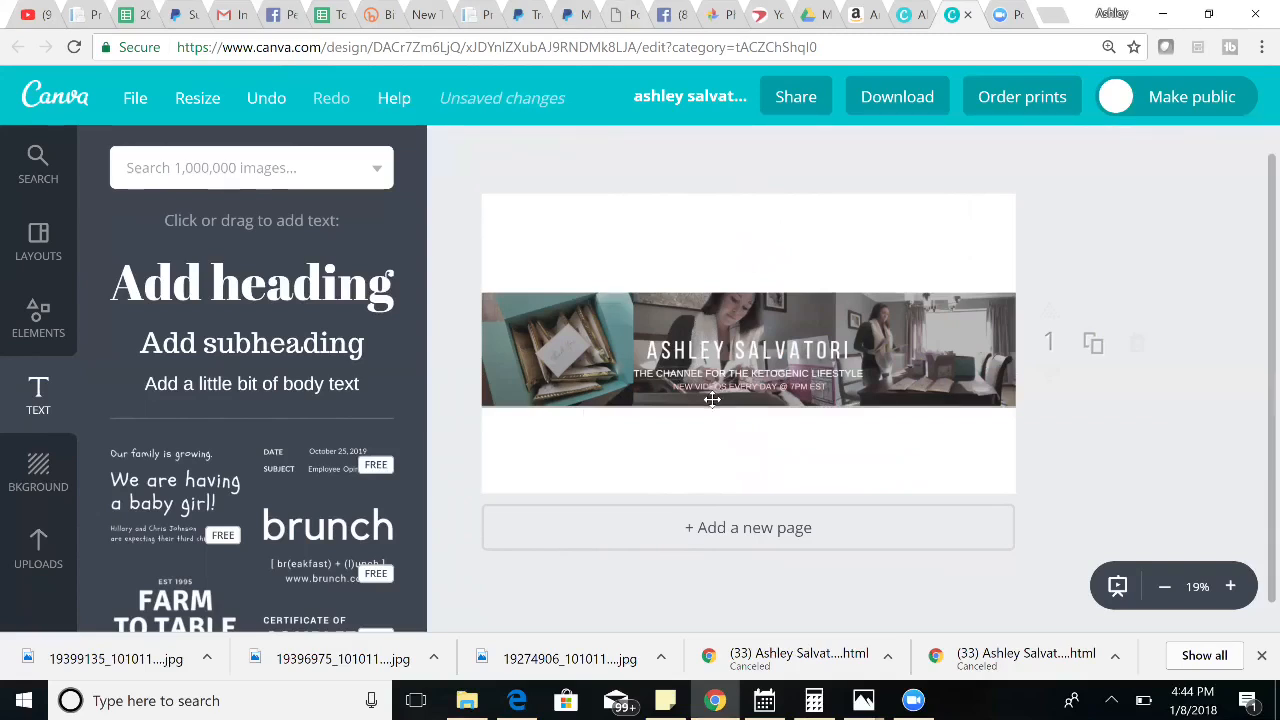
Fine-tune the position of the pink schedule line so it sits centred just below the tagline.
left_click_drag(714, 400, 713, 390)
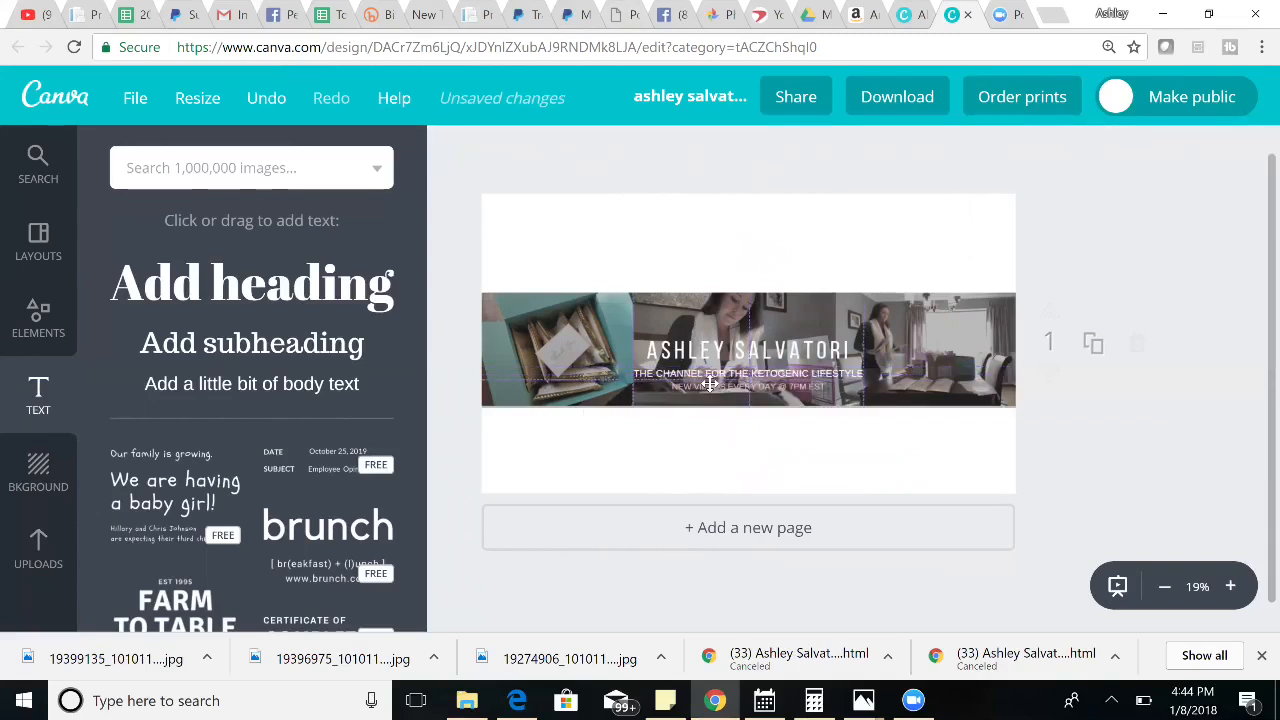
left_click(1230, 588)
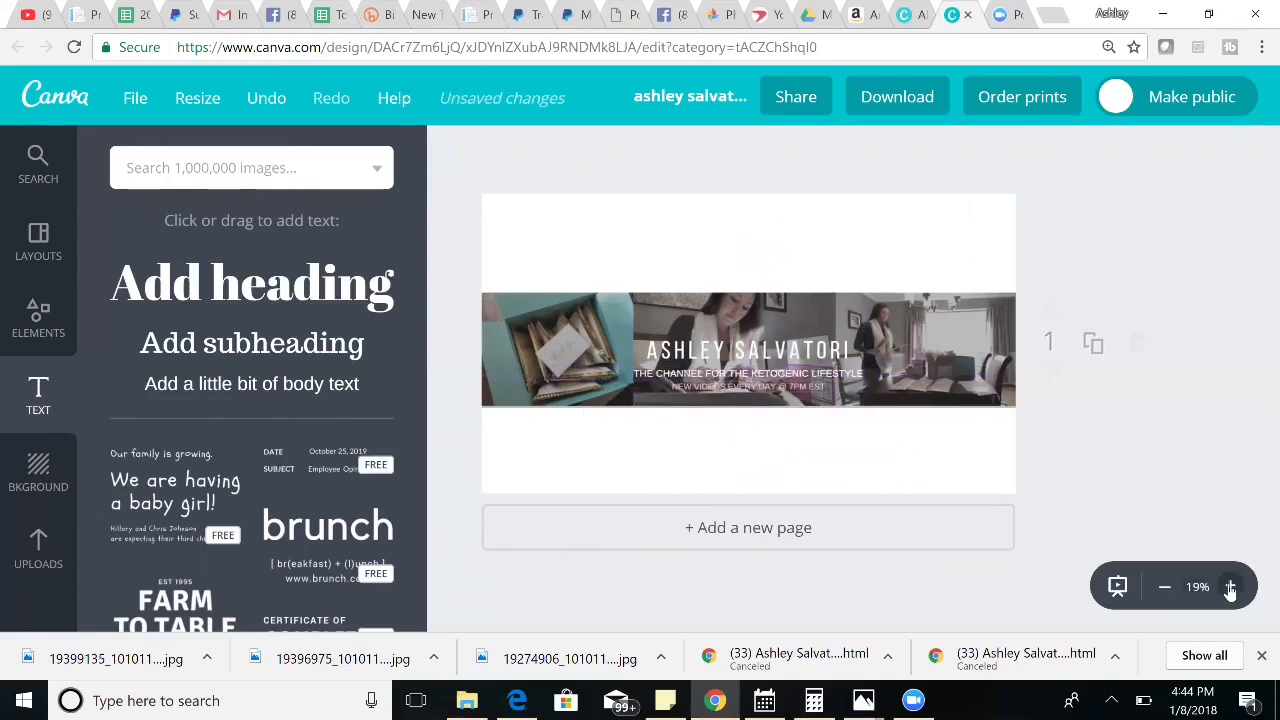
left_click(1230, 588)
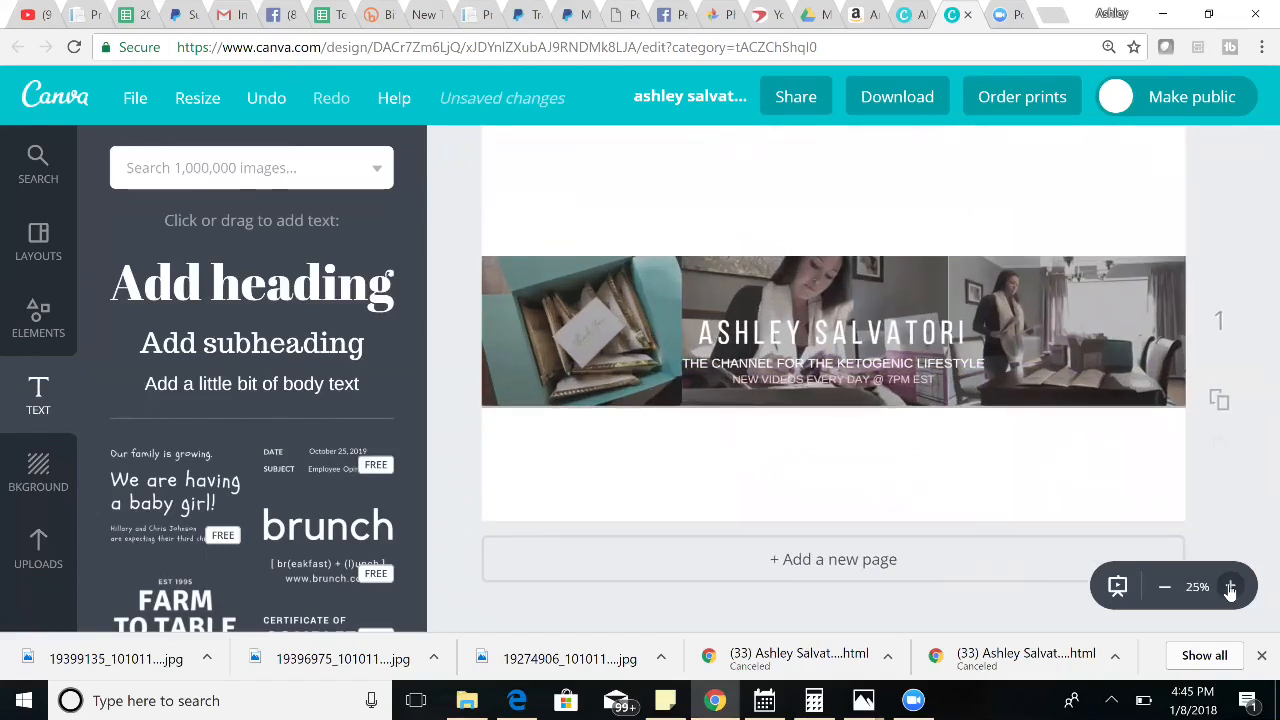
left_click(1230, 588)
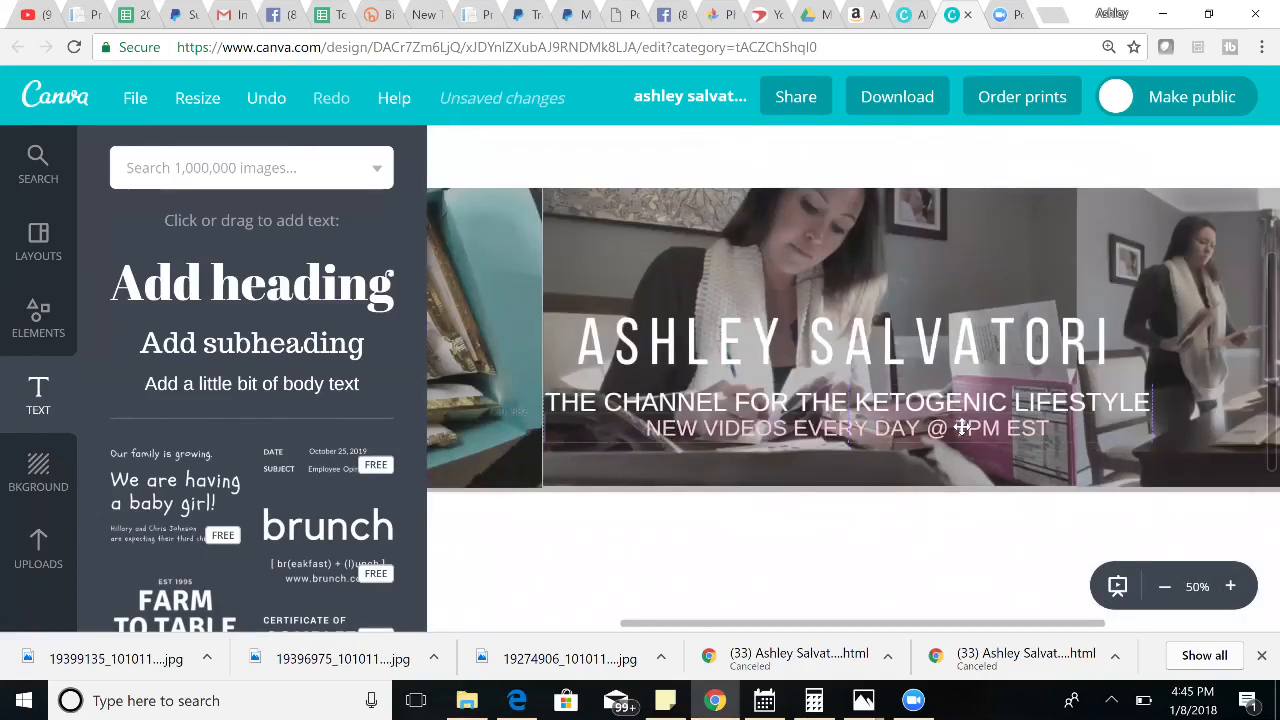
left_click_drag(962, 427, 963, 431)
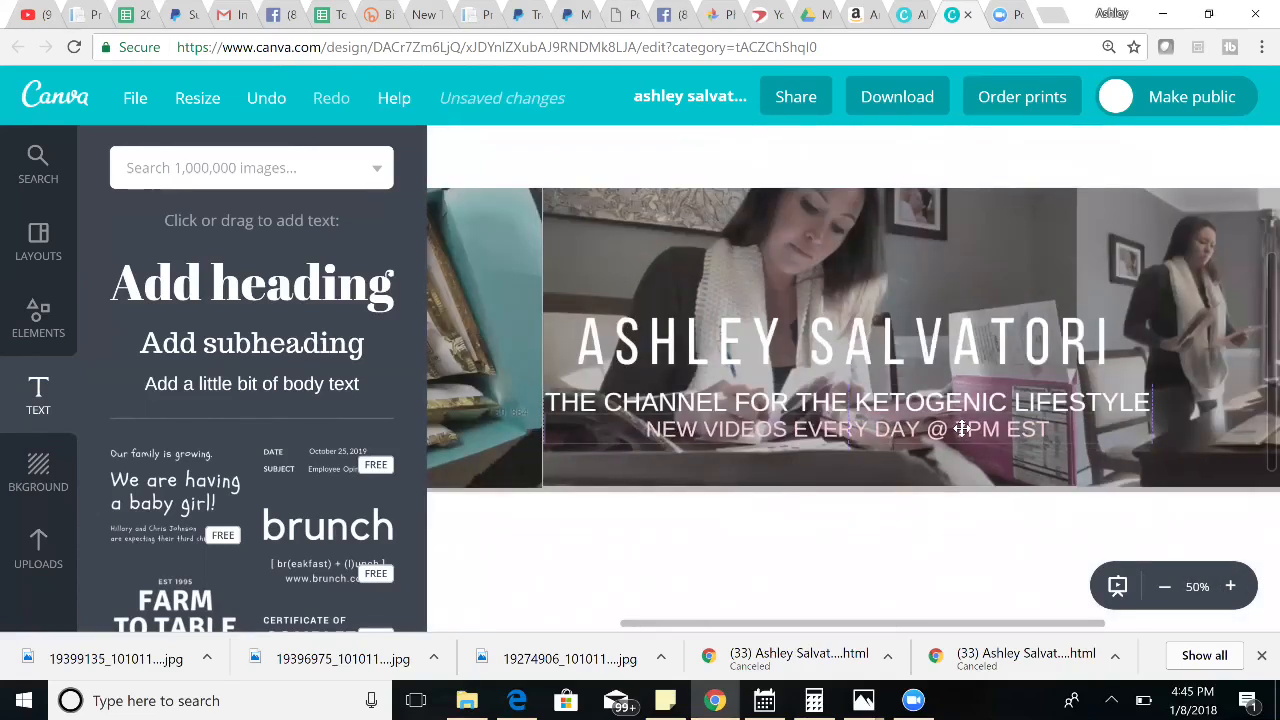
left_click(1167, 587)
left_click(1167, 587)
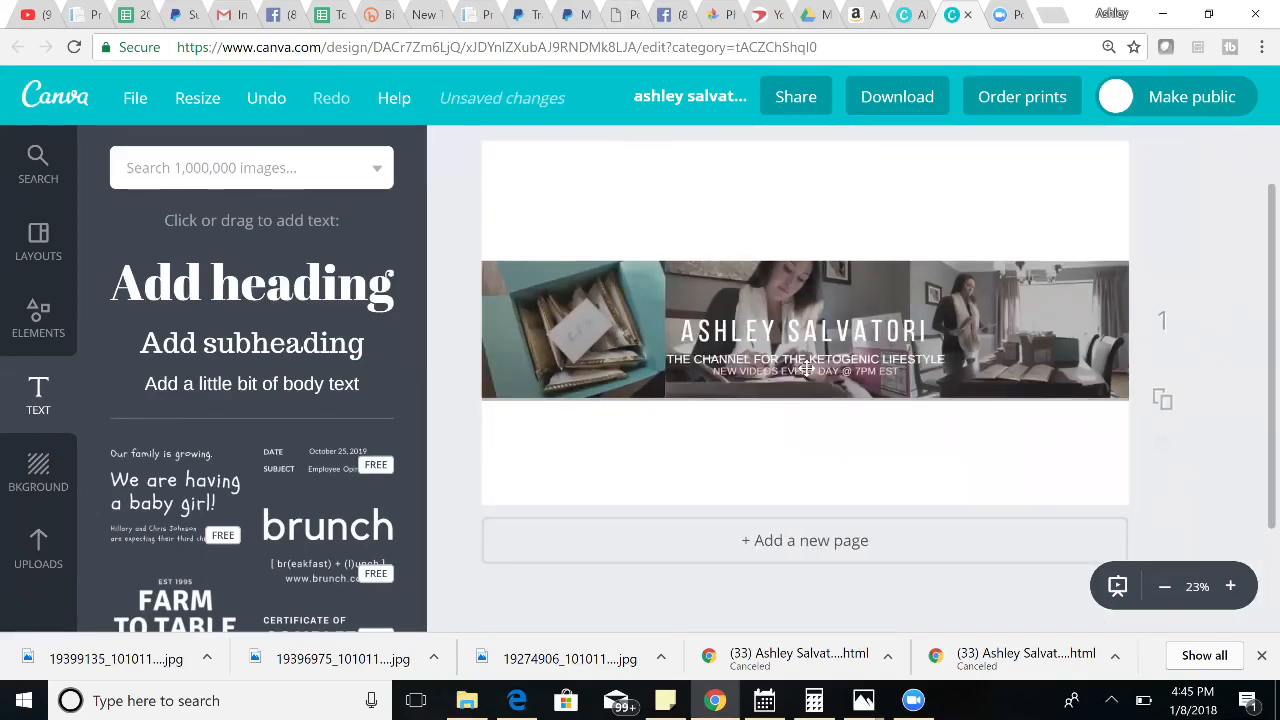
Download the finished channel art as a PNG without a transparent background.
left_click(897, 100)
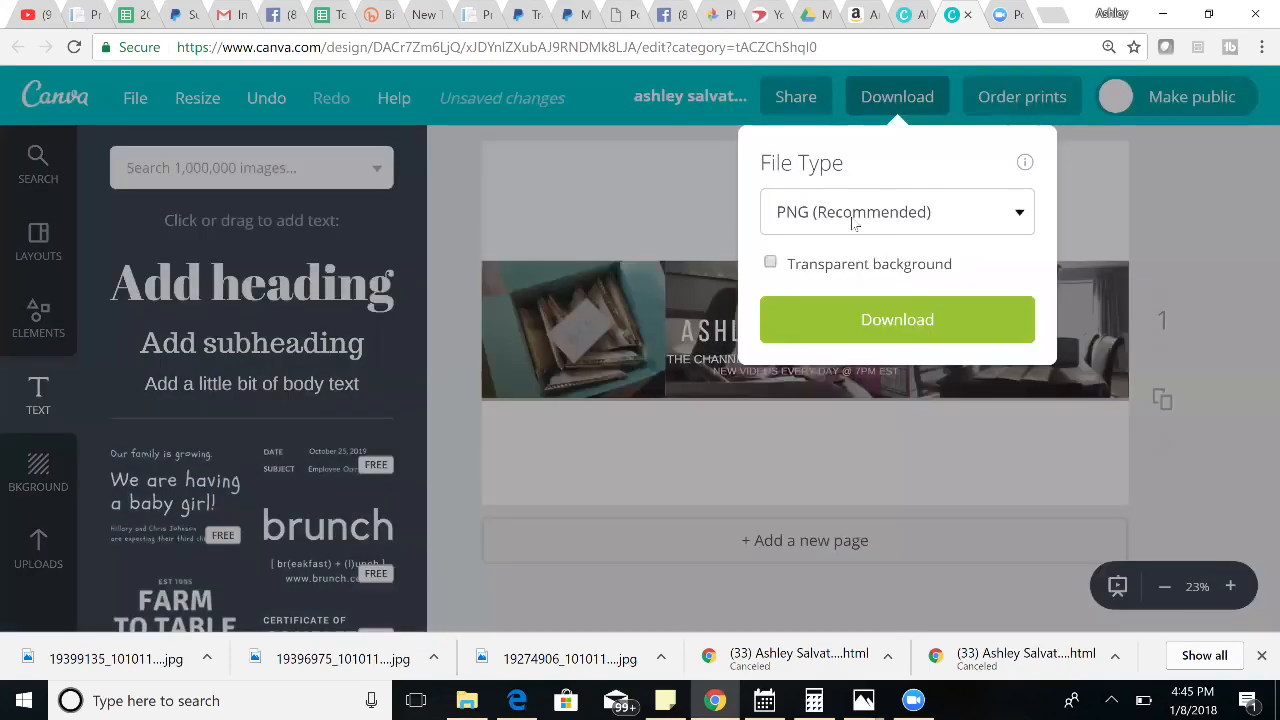
left_click(853, 222)
left_click(847, 285)
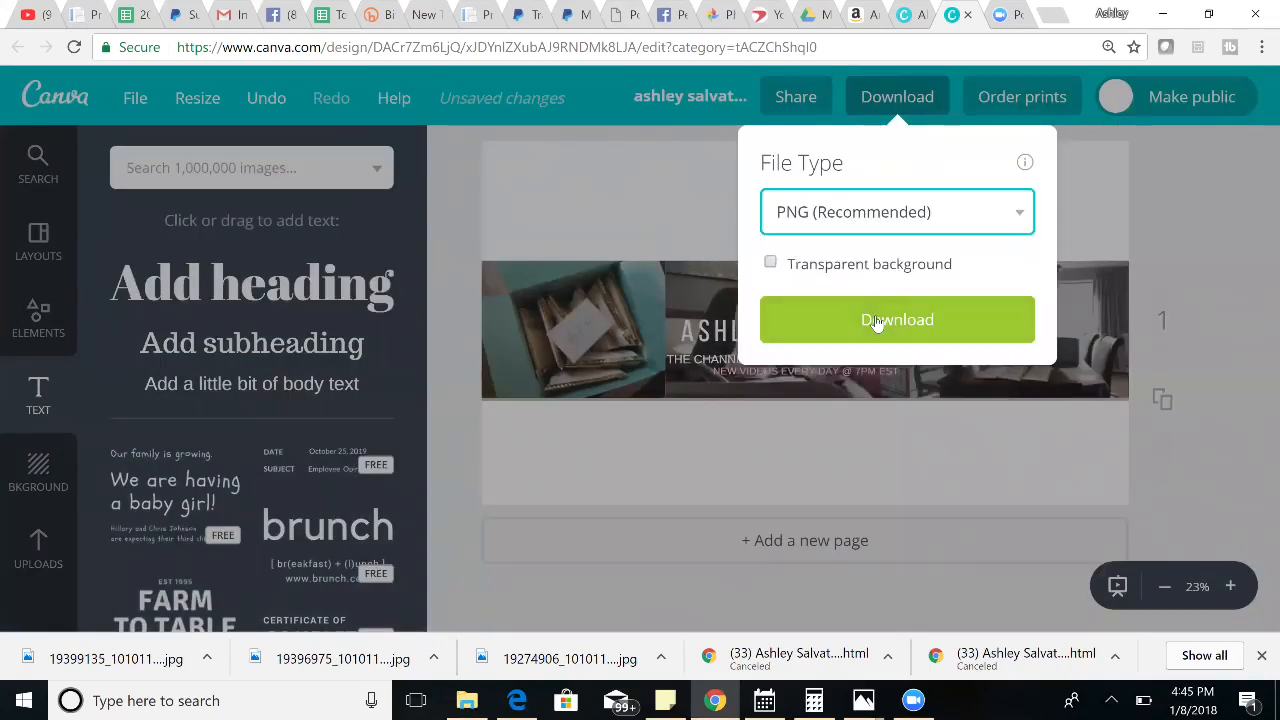
left_click(876, 315)
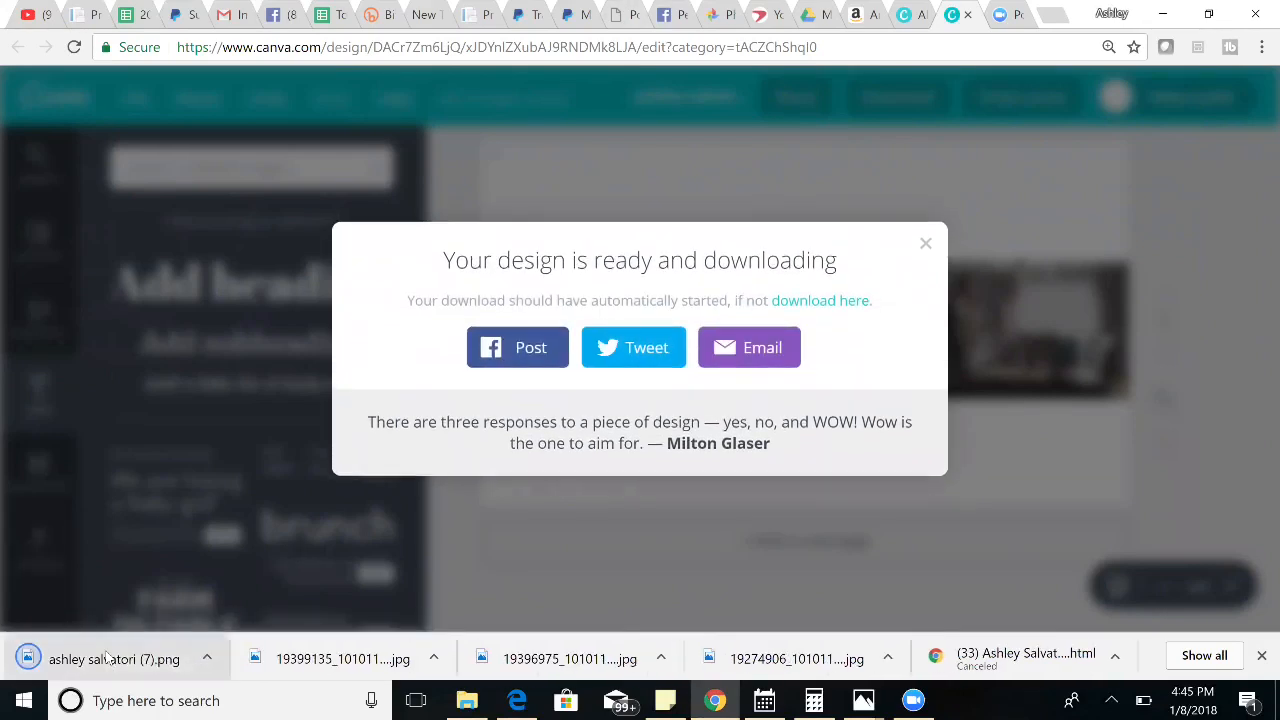
View the downloaded PNG in Photos, open it from there in Pixlr and dismiss the Pixlr start screen.
left_click(107, 657)
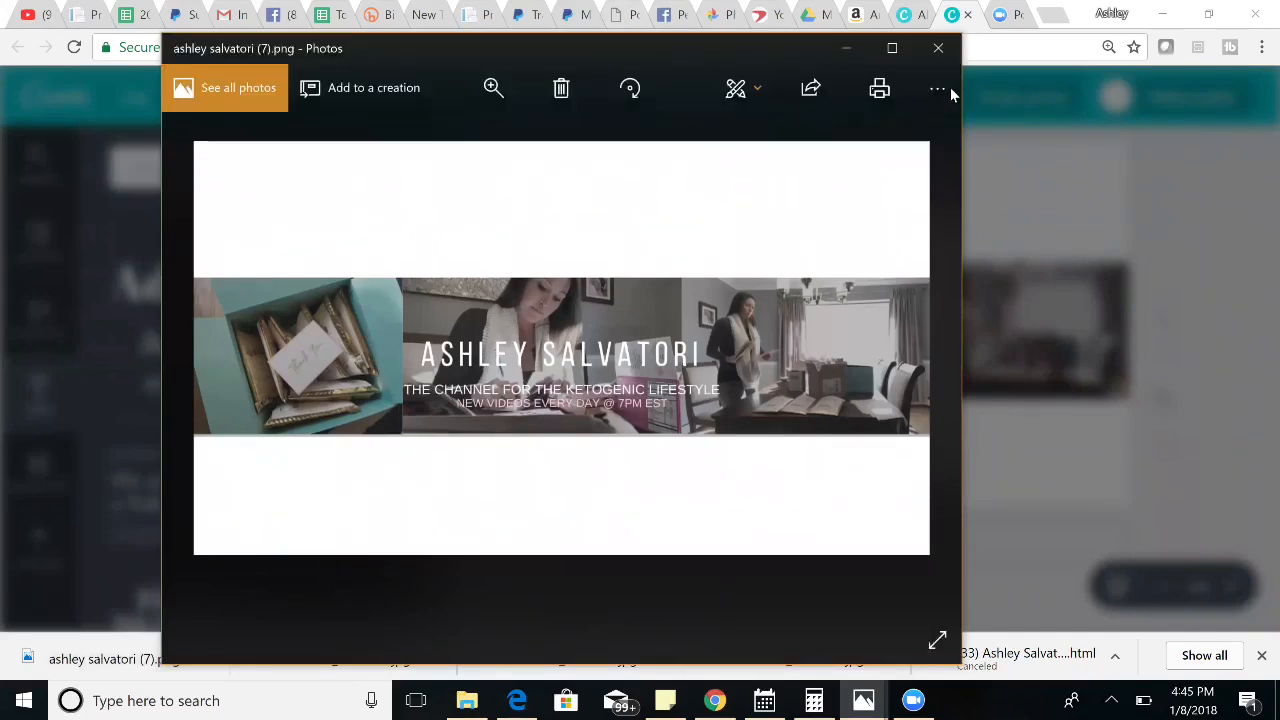
left_click(937, 89)
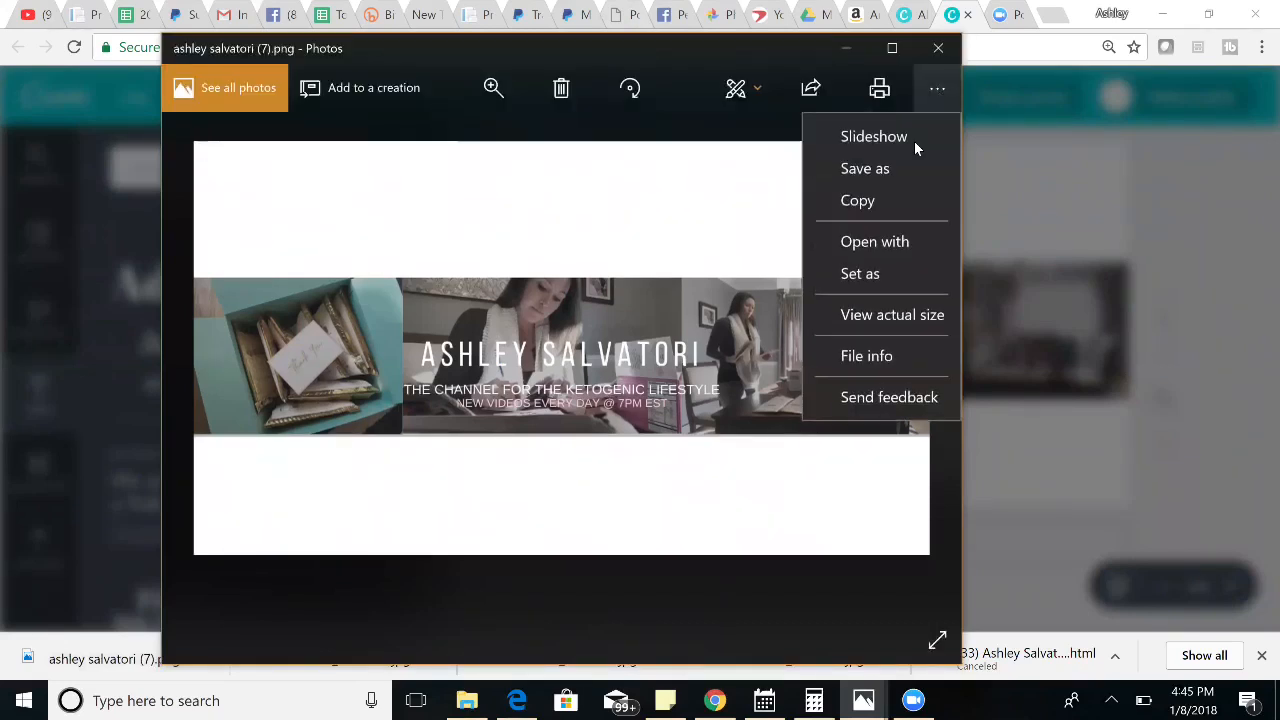
left_click(880, 252)
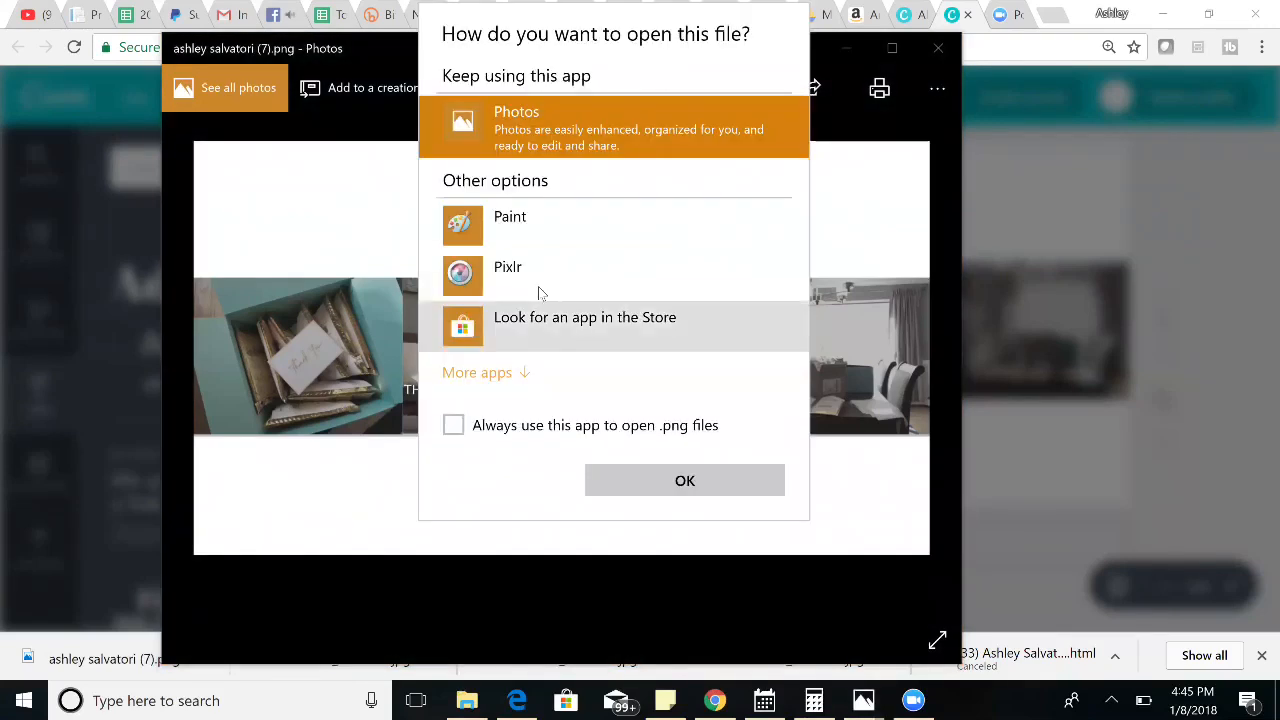
left_click(522, 277)
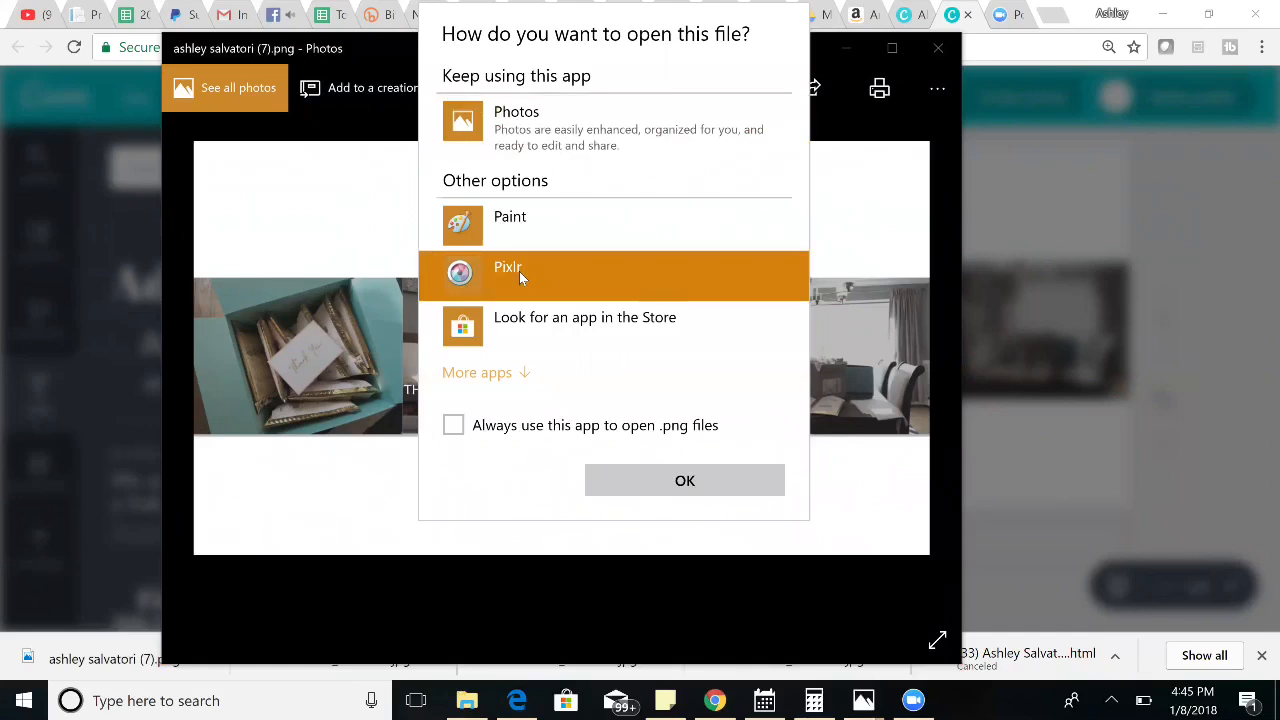
left_click(680, 482)
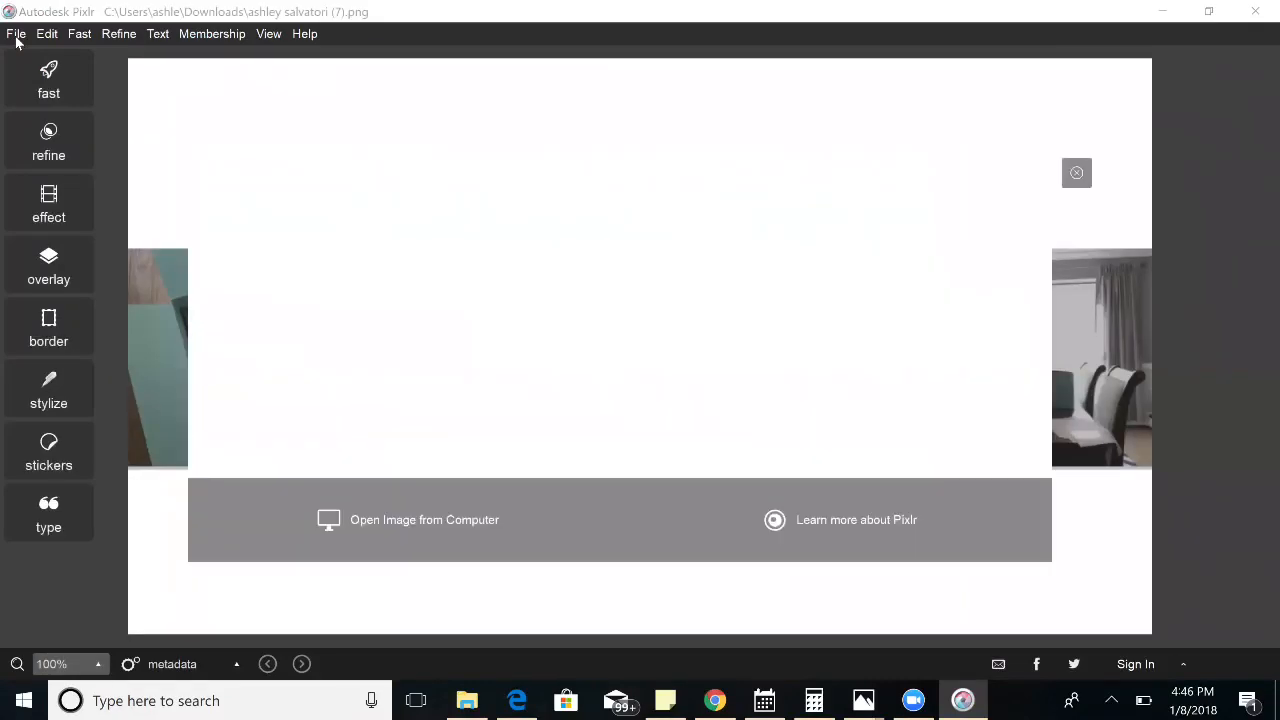
left_click(272, 103)
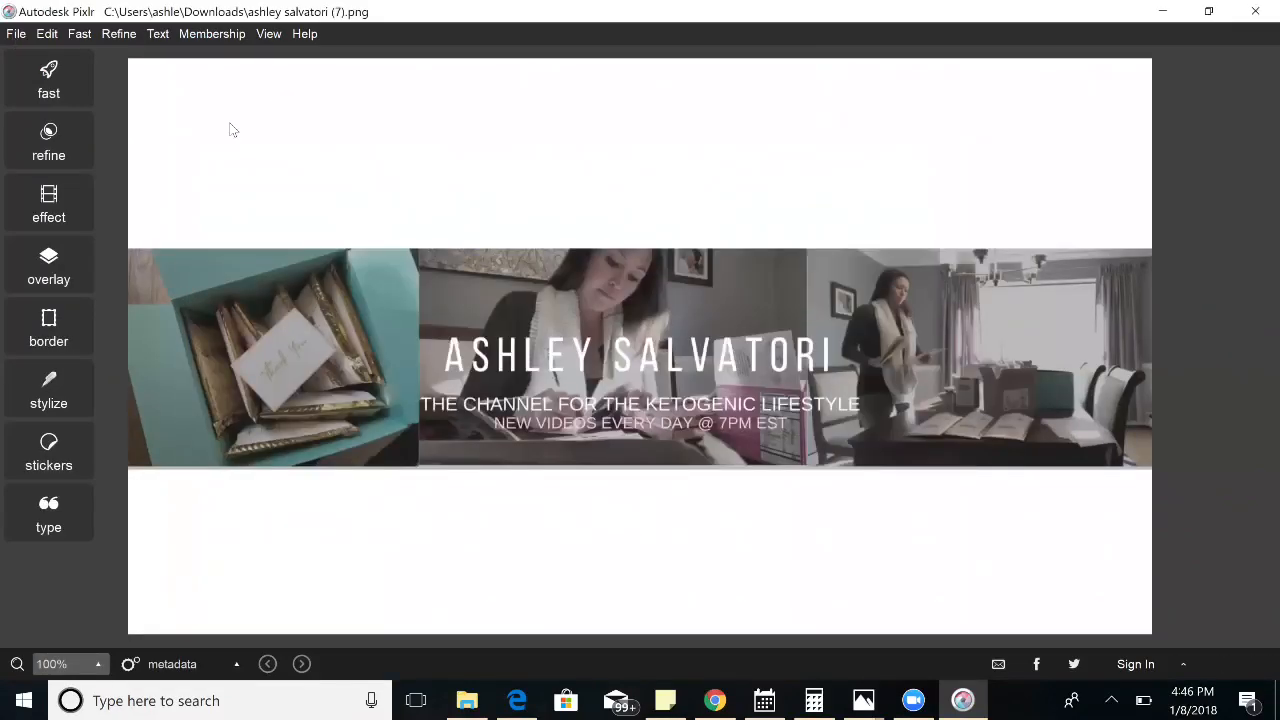
Start saving a copy of the channel art into the youtube slides folder on the Desktop.
left_click(16, 33)
left_click(52, 104)
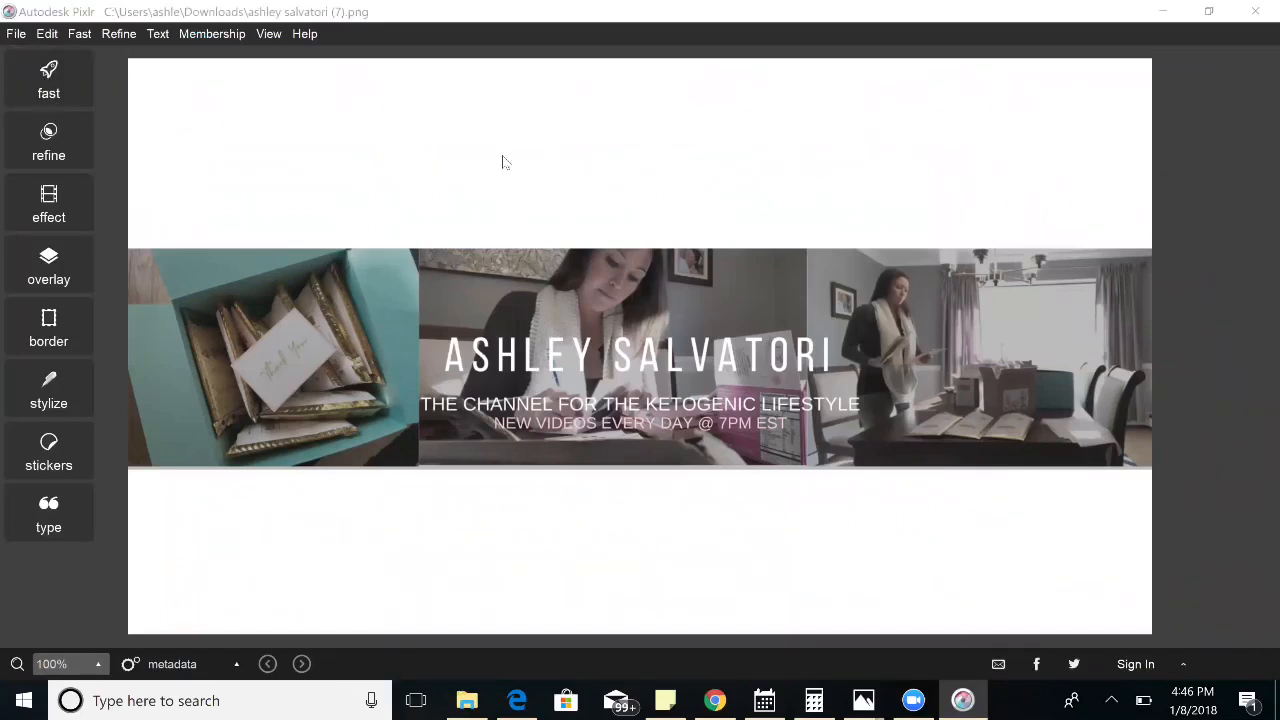
left_click(78, 169)
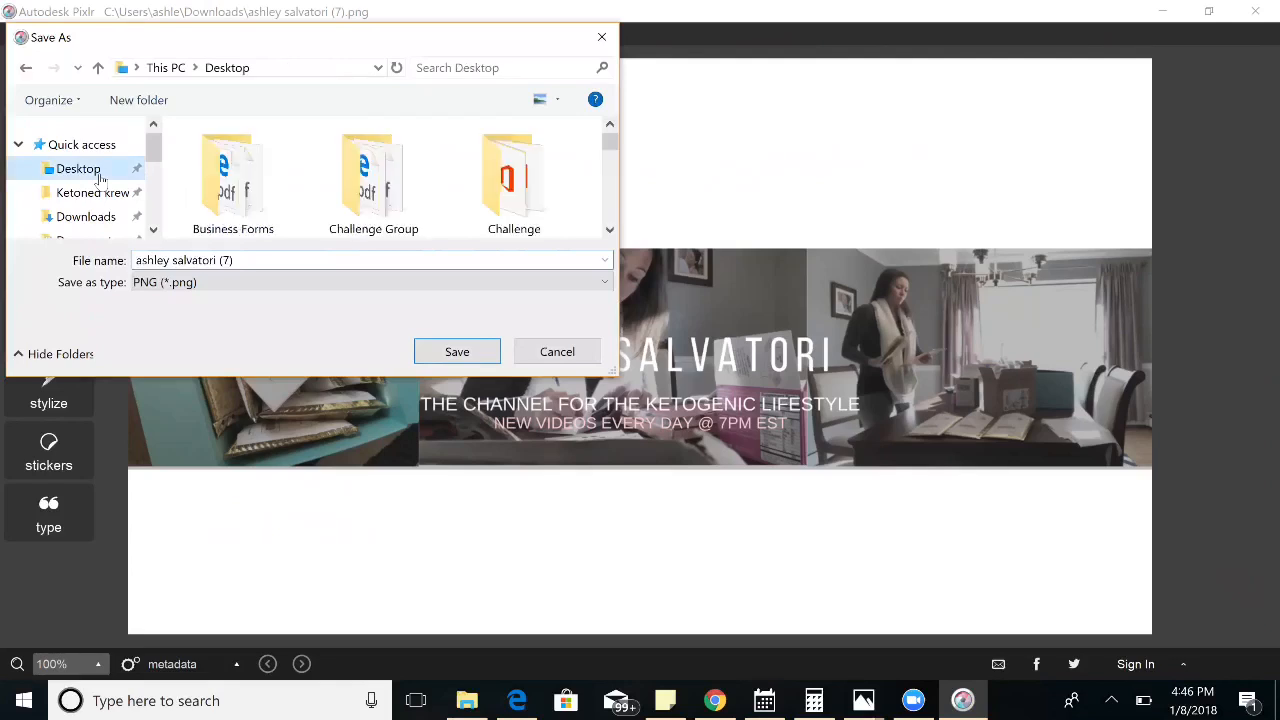
scroll(153, 150, "down", 1)
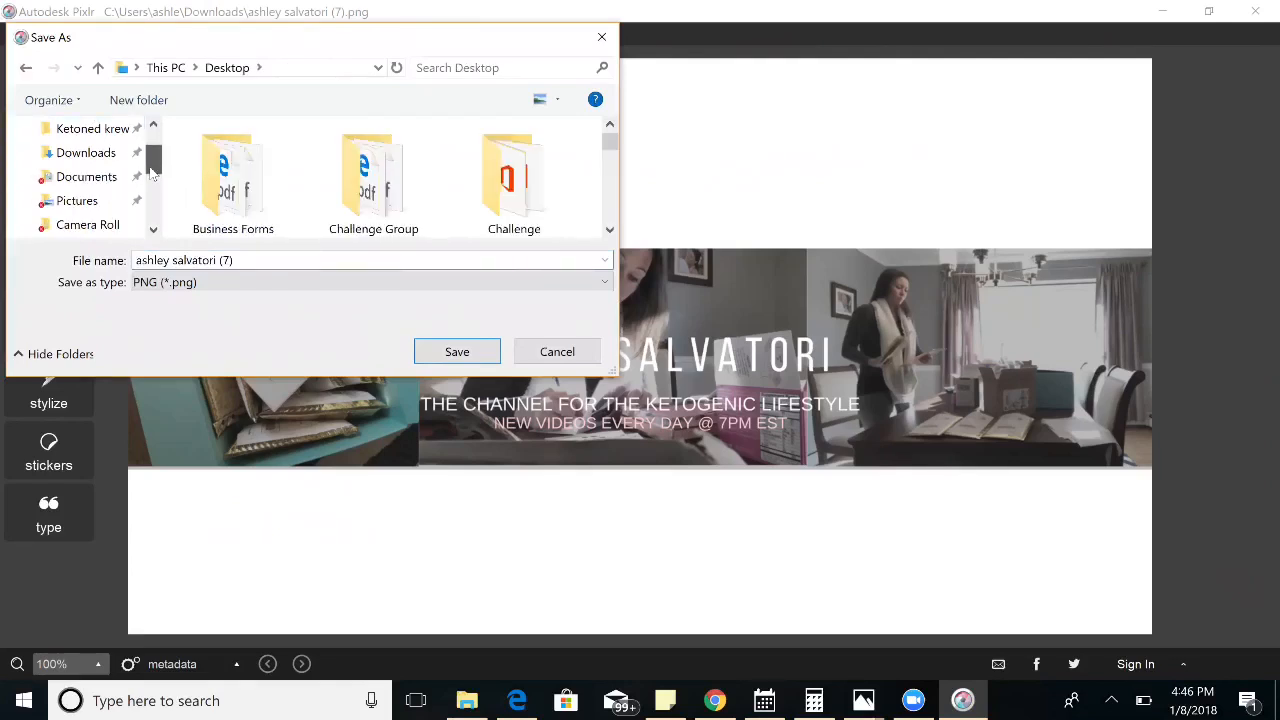
left_click_drag(609, 142, 618, 196)
left_click(375, 206)
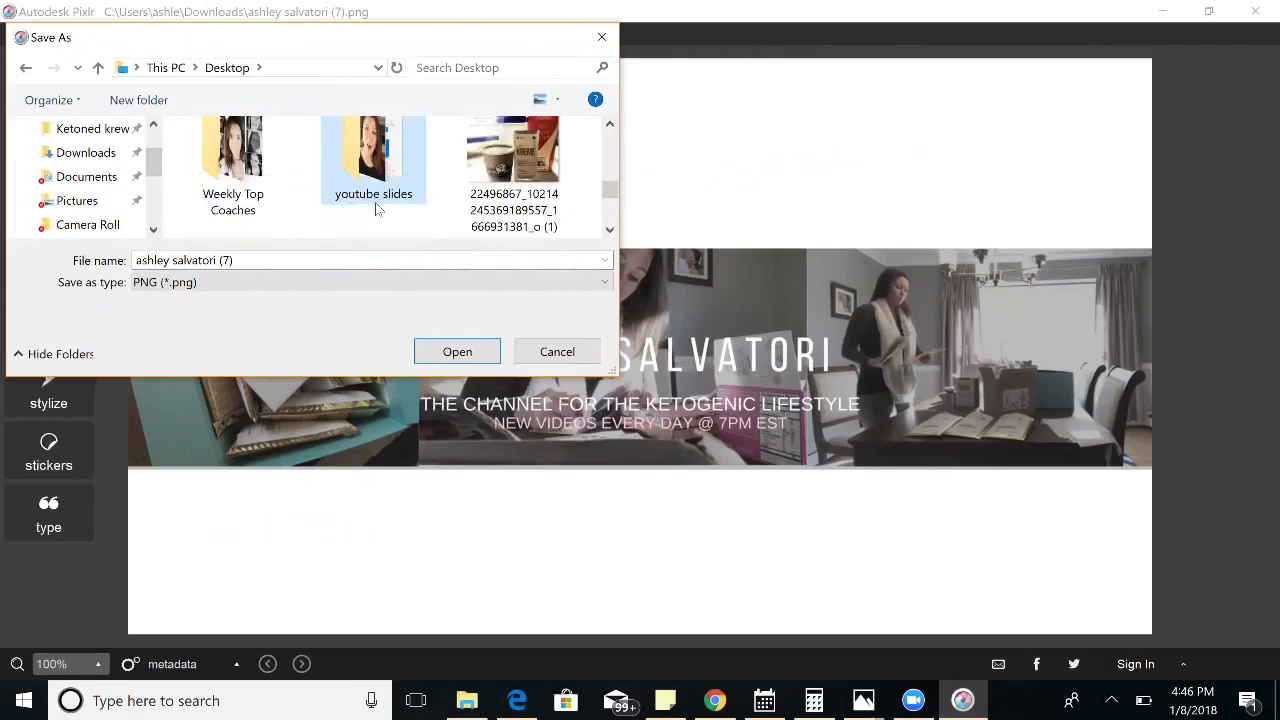
left_click(457, 352)
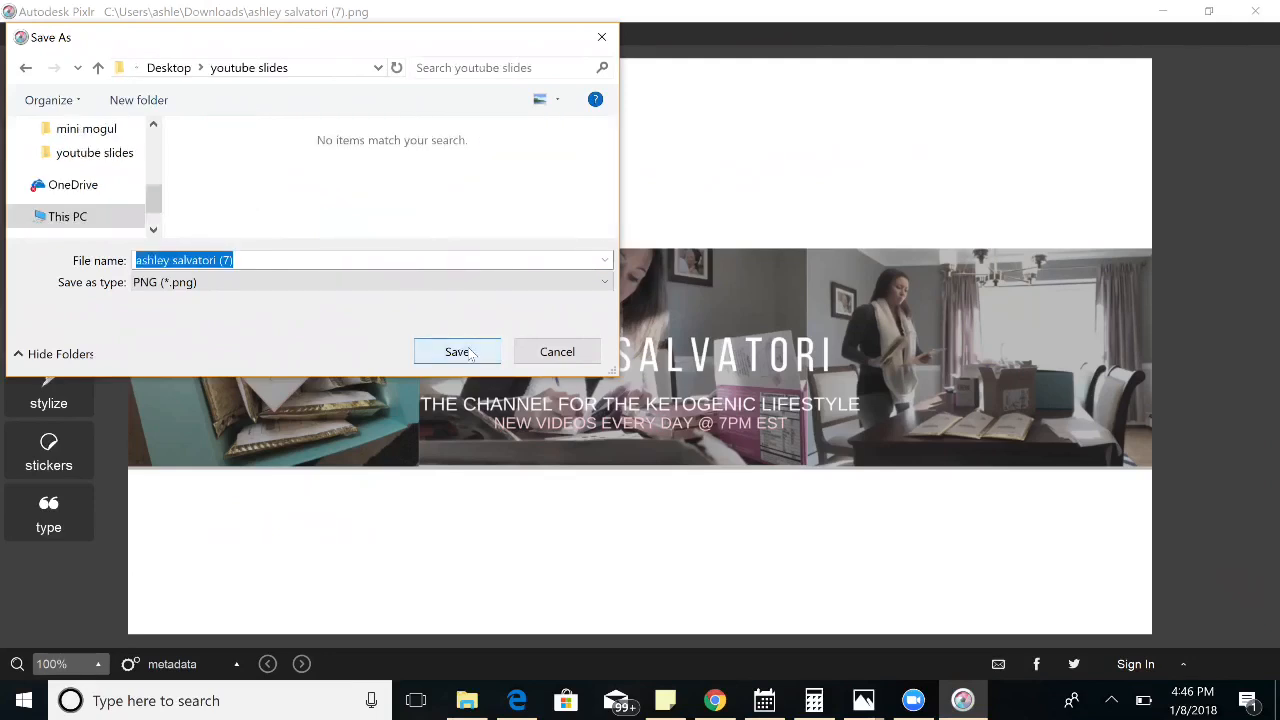
Save the copy as a JPEG with the image quality set to the largest file.
left_click(357, 283)
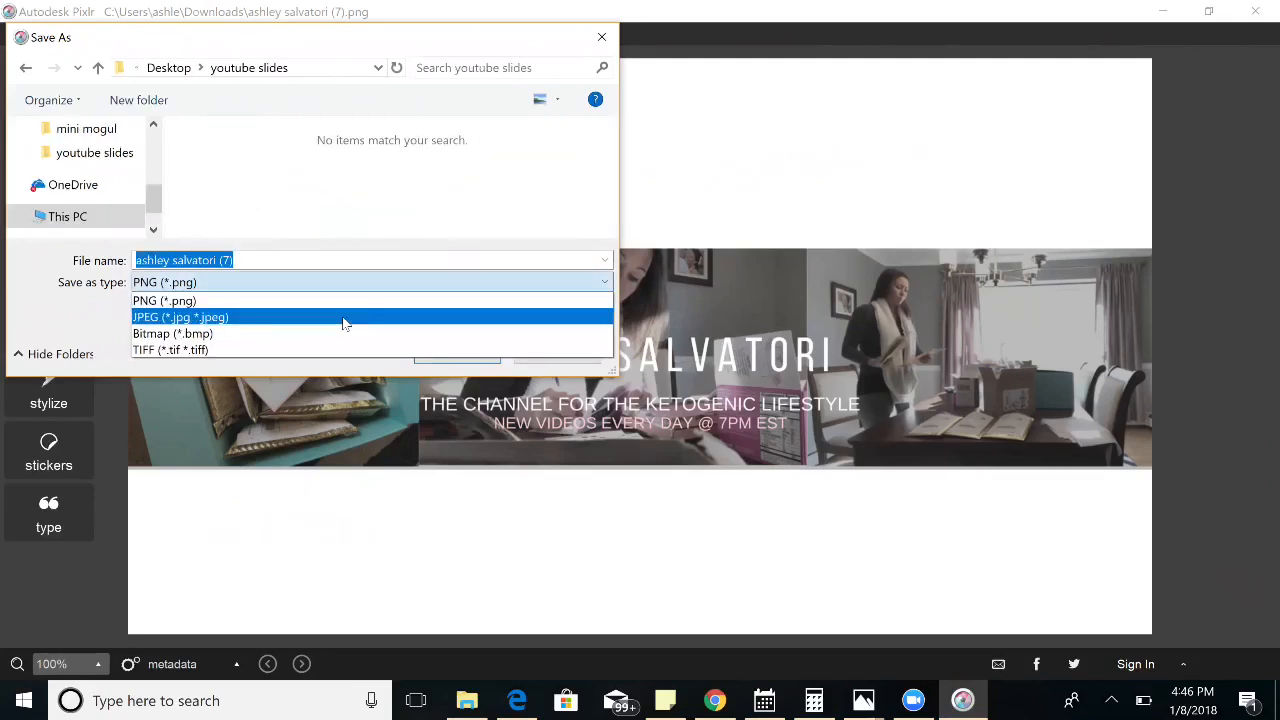
left_click(343, 317)
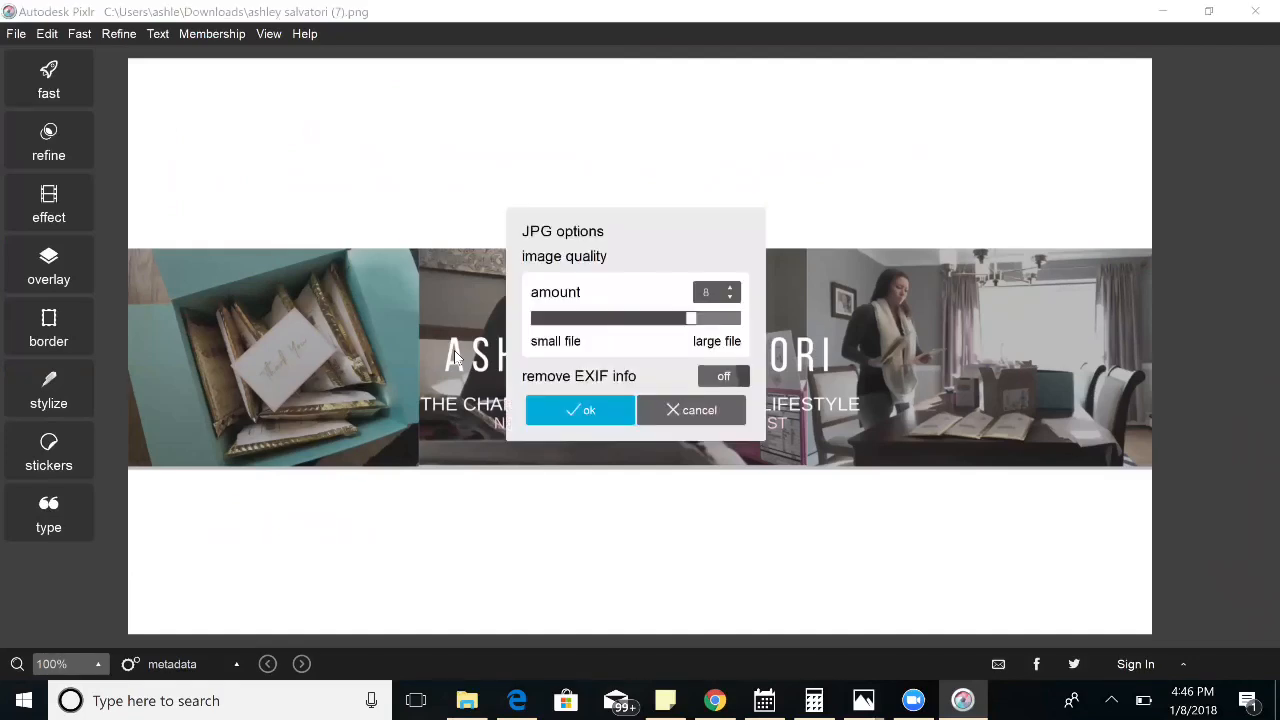
left_click_drag(715, 327, 758, 322)
left_click(580, 410)
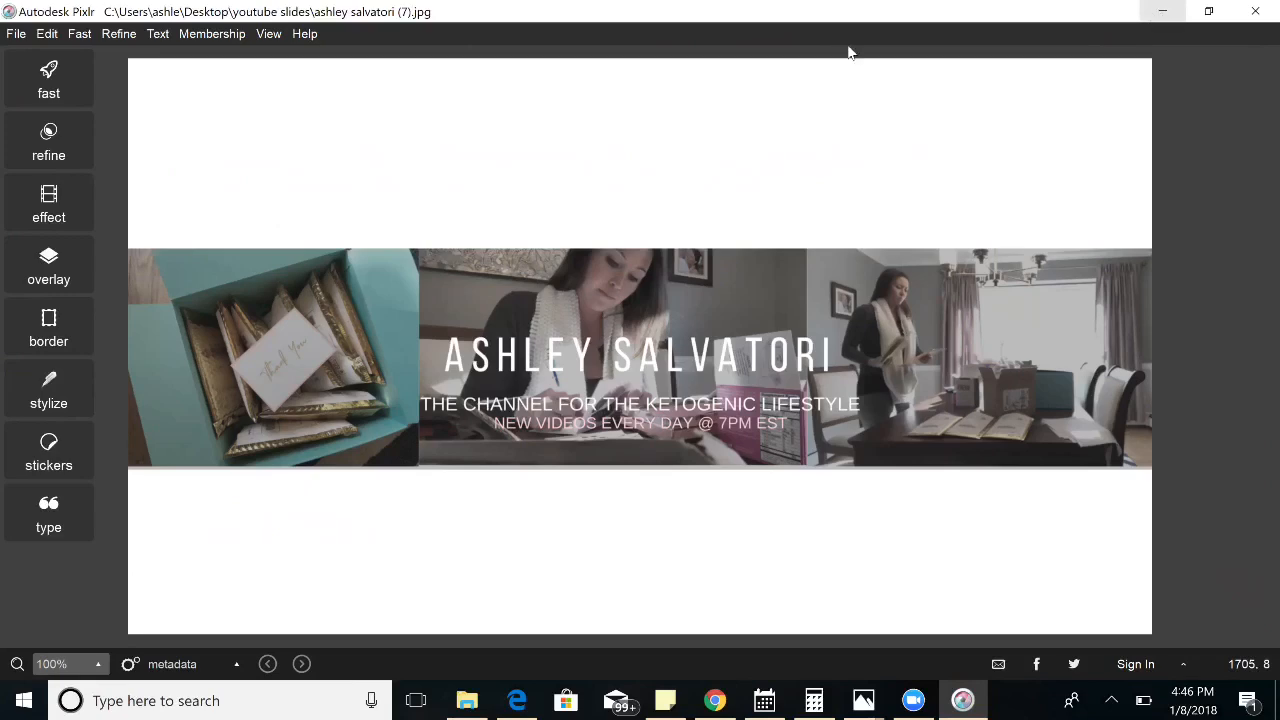
left_click(1162, 11)
left_click(1052, 22)
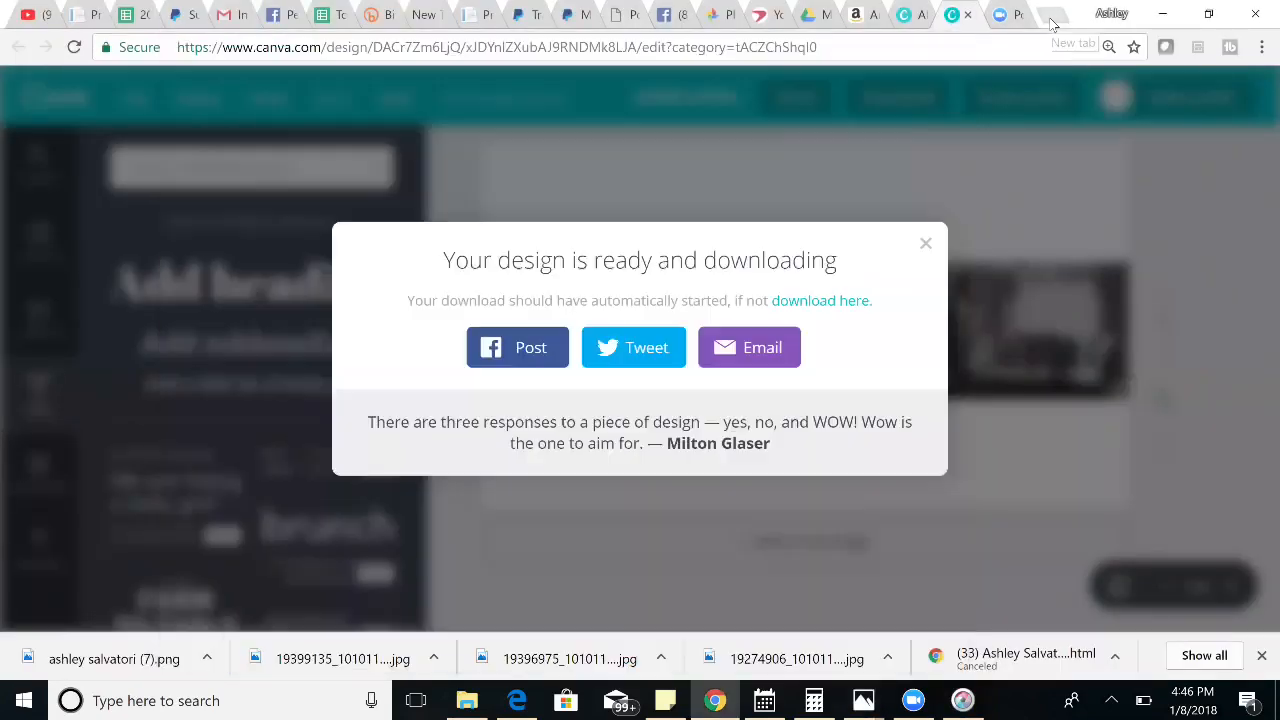
type("www.you")
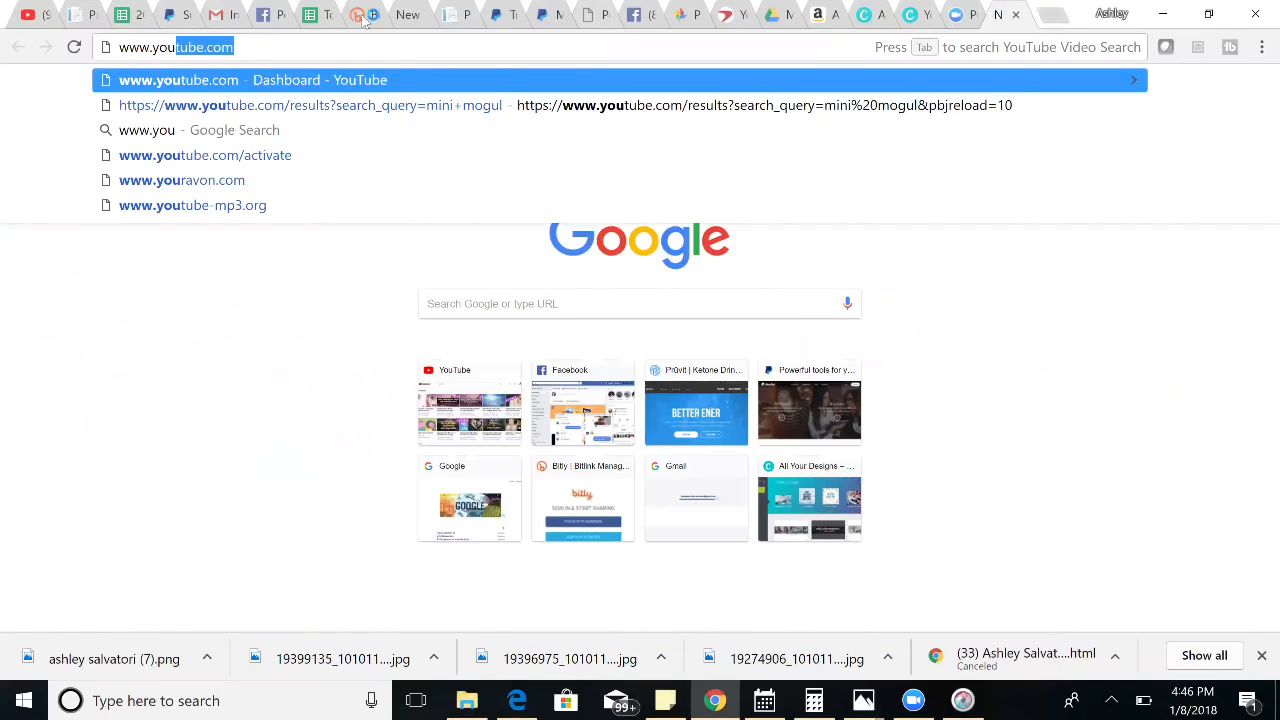
key("Return")
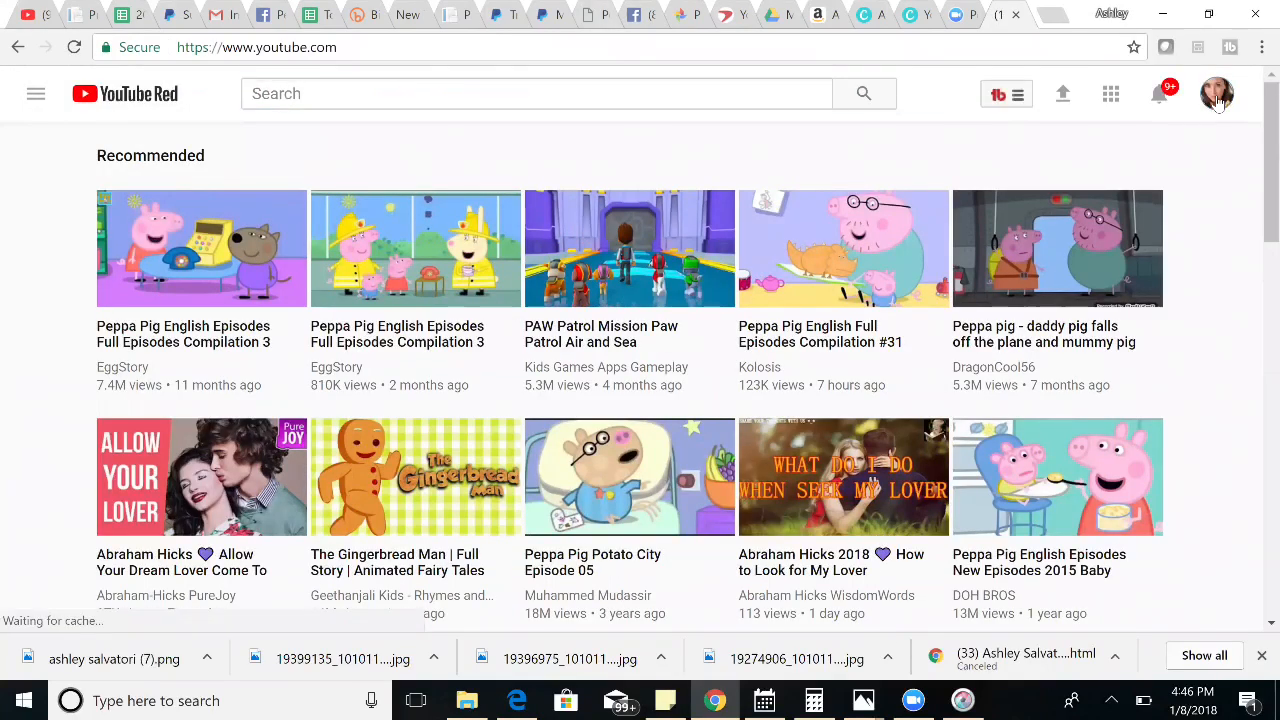
left_click(1218, 103)
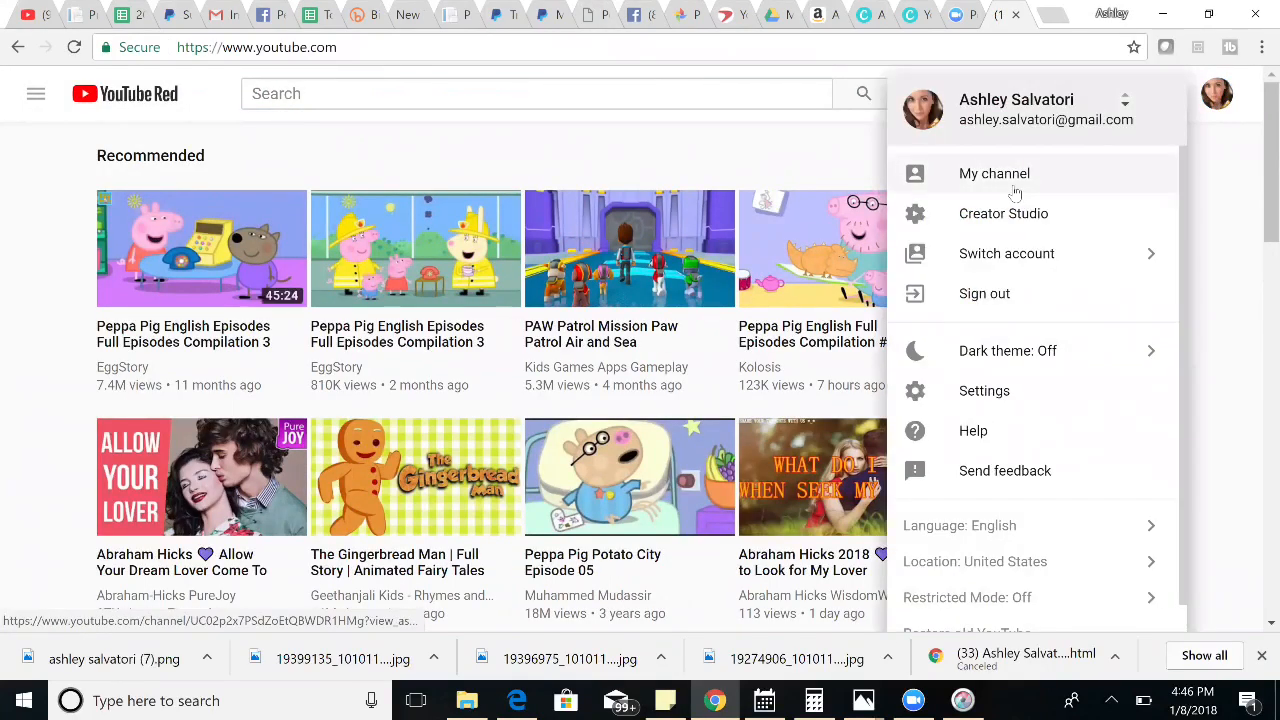
left_click(1014, 190)
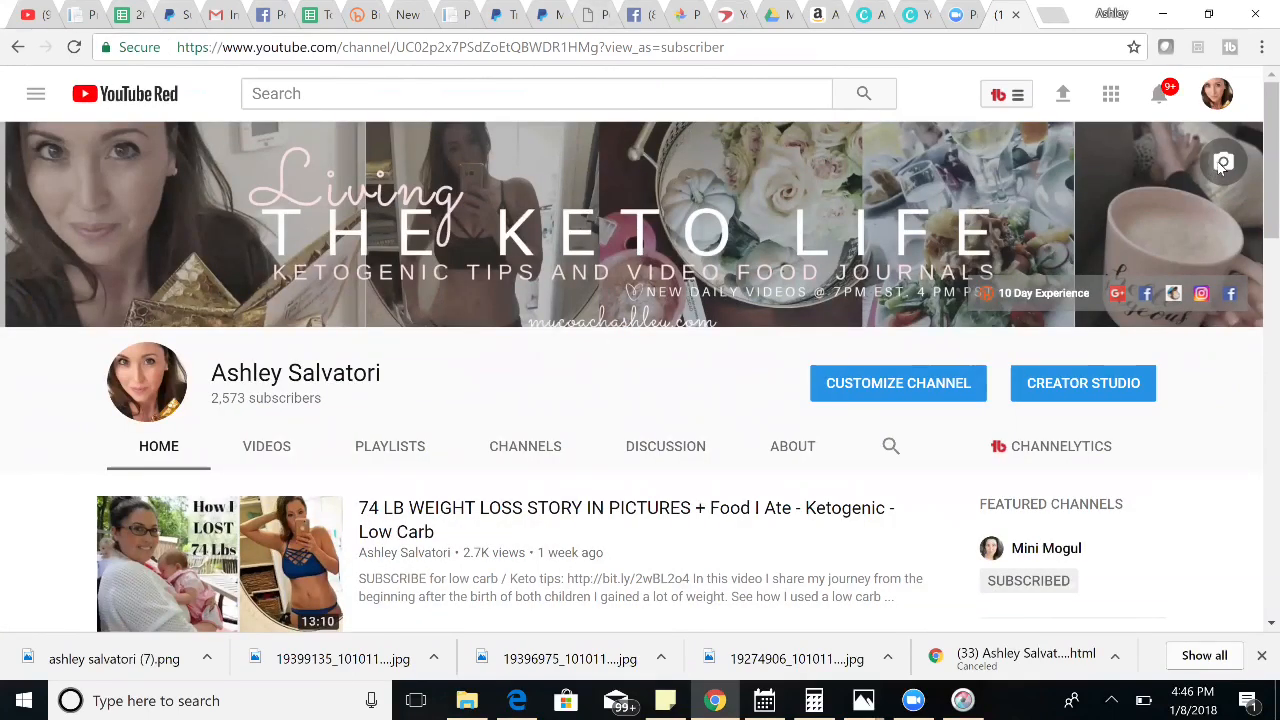
Upload the newly saved banner JPG from the youtube slides folder as the channel art.
left_click(1222, 163)
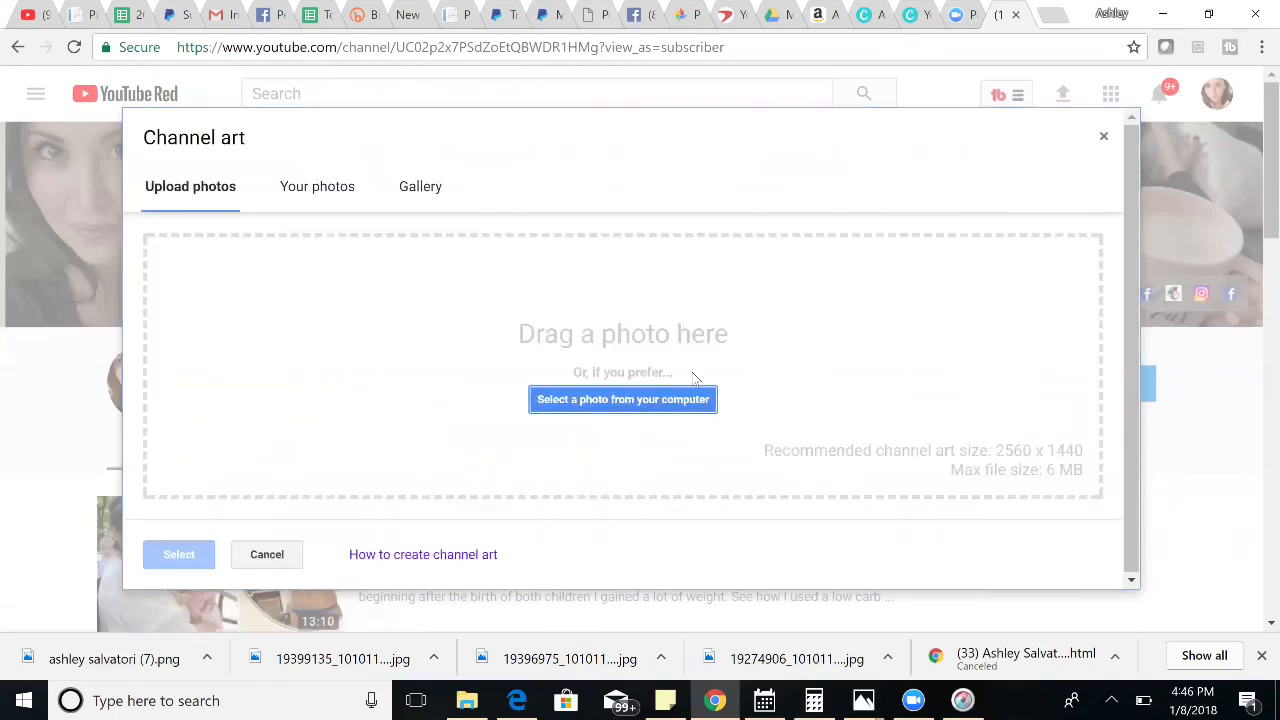
left_click(670, 401)
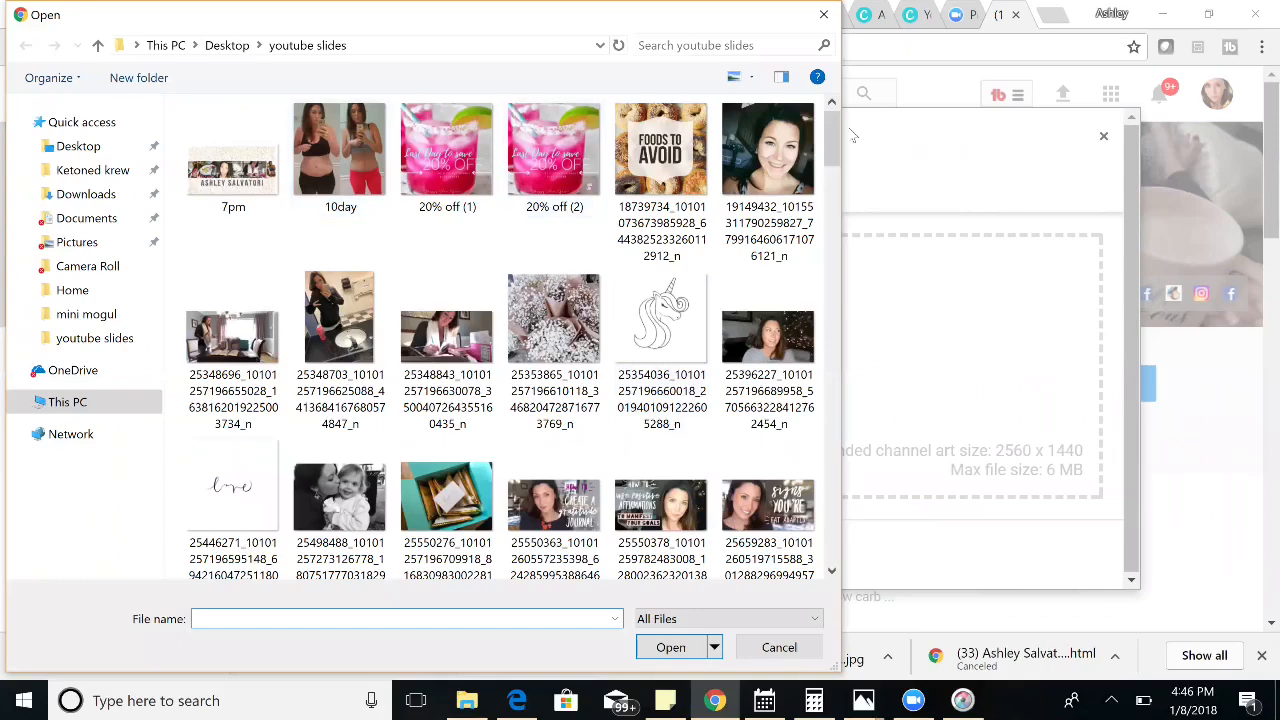
scroll(825, 197, "down", 10)
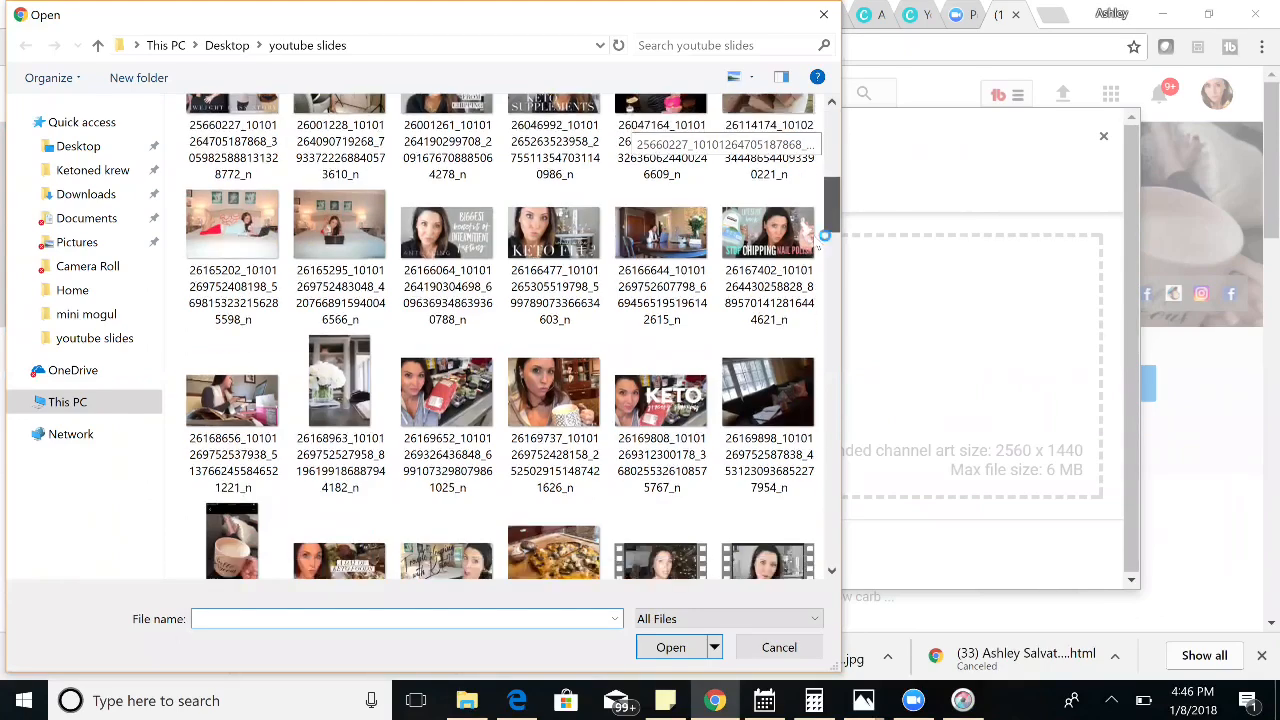
scroll(811, 258, "down", 7)
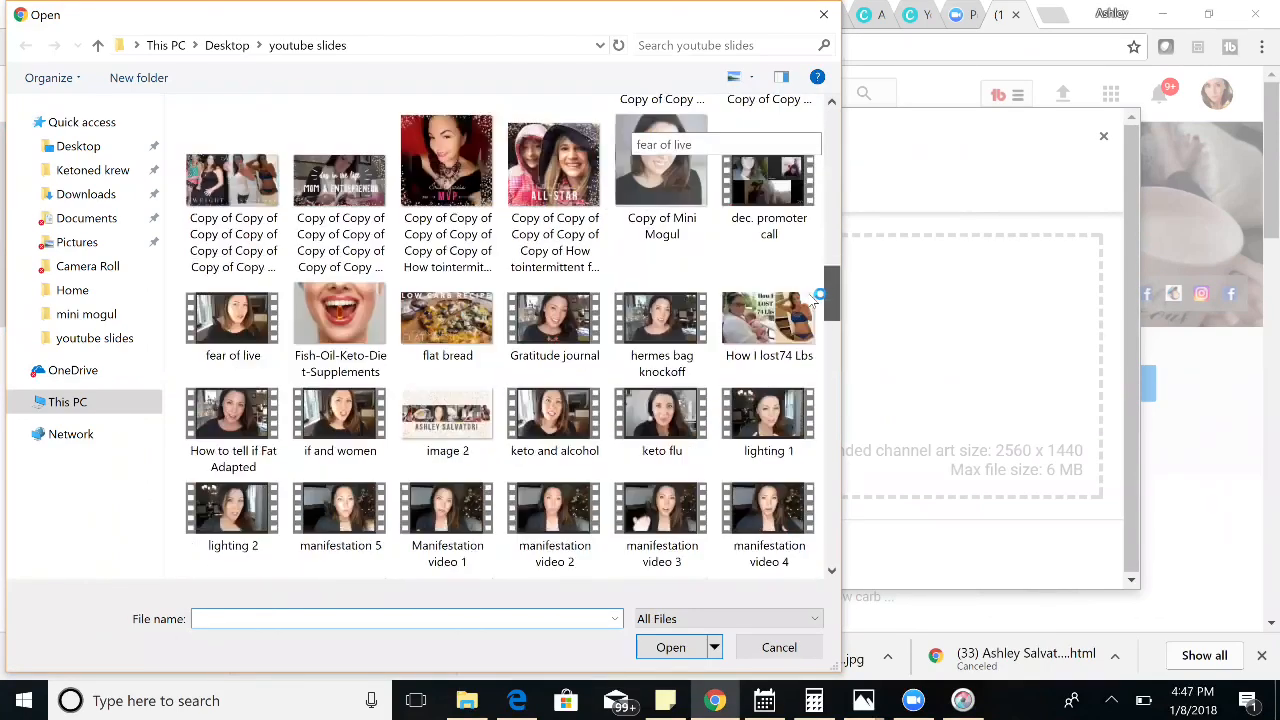
scroll(808, 347, "down", 7)
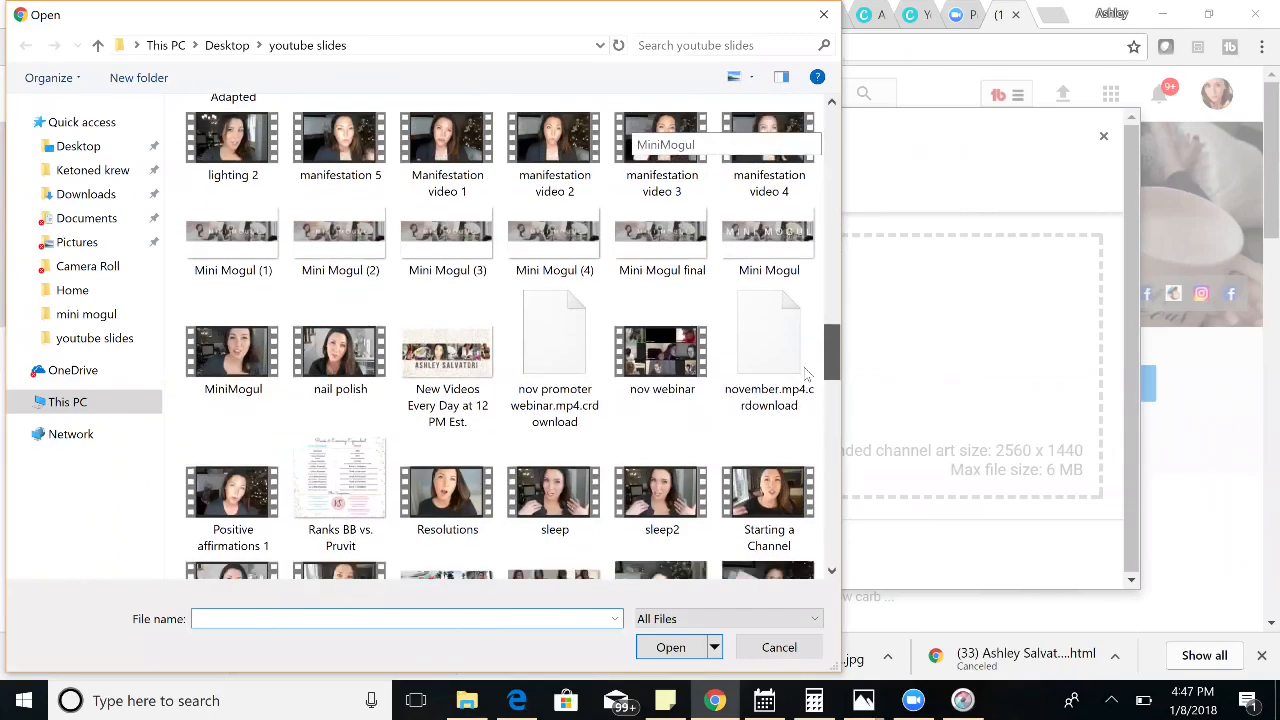
scroll(808, 437, "down", 7)
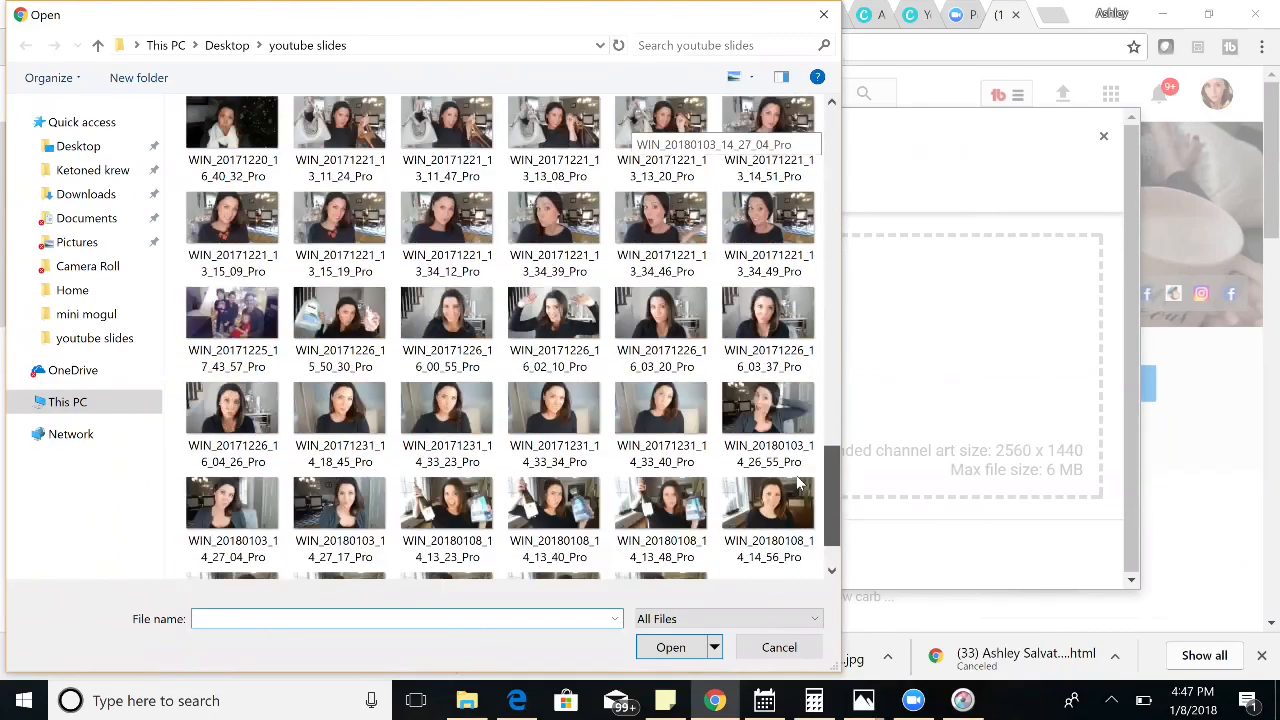
scroll(800, 433, "up", 10)
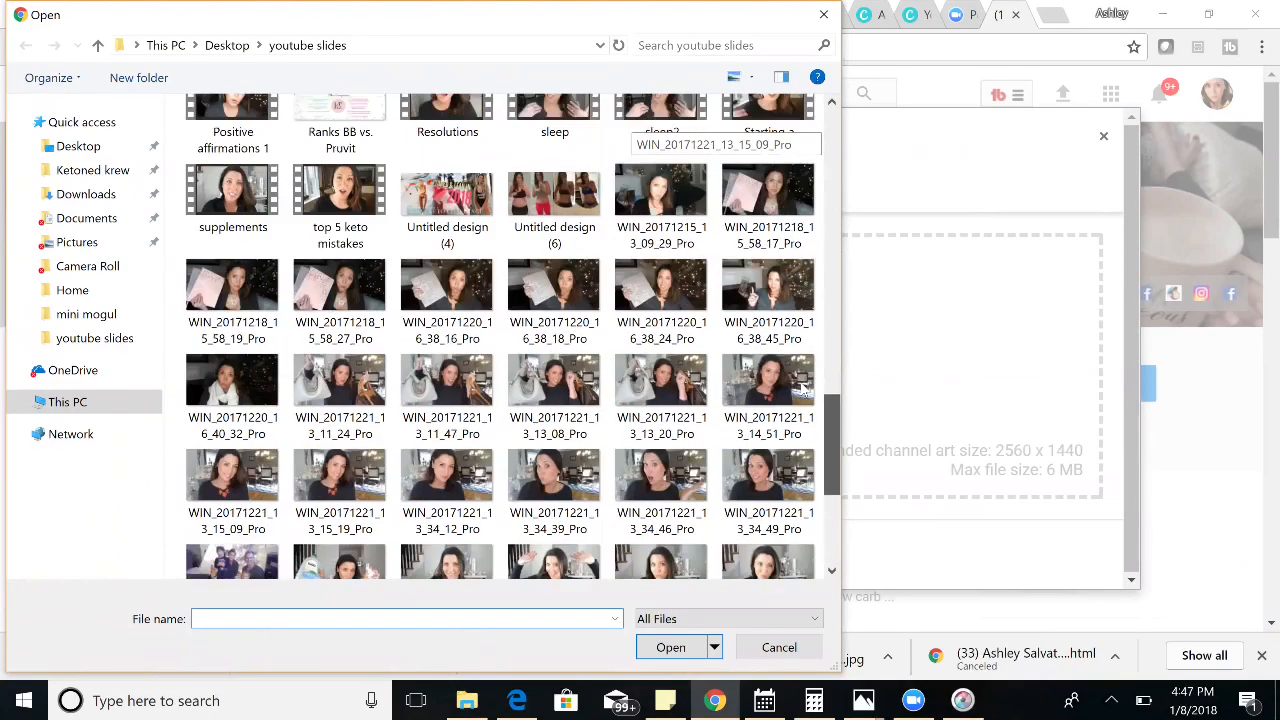
scroll(803, 330, "up", 7)
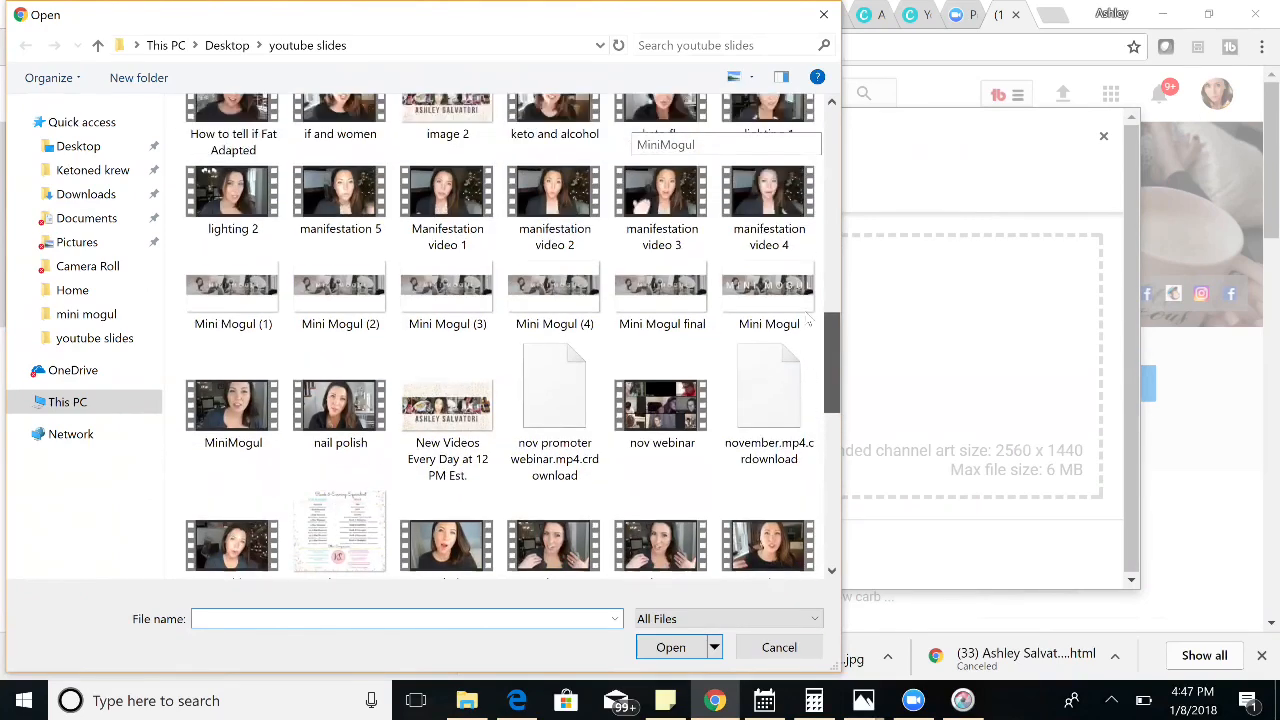
scroll(800, 277, "up", 3)
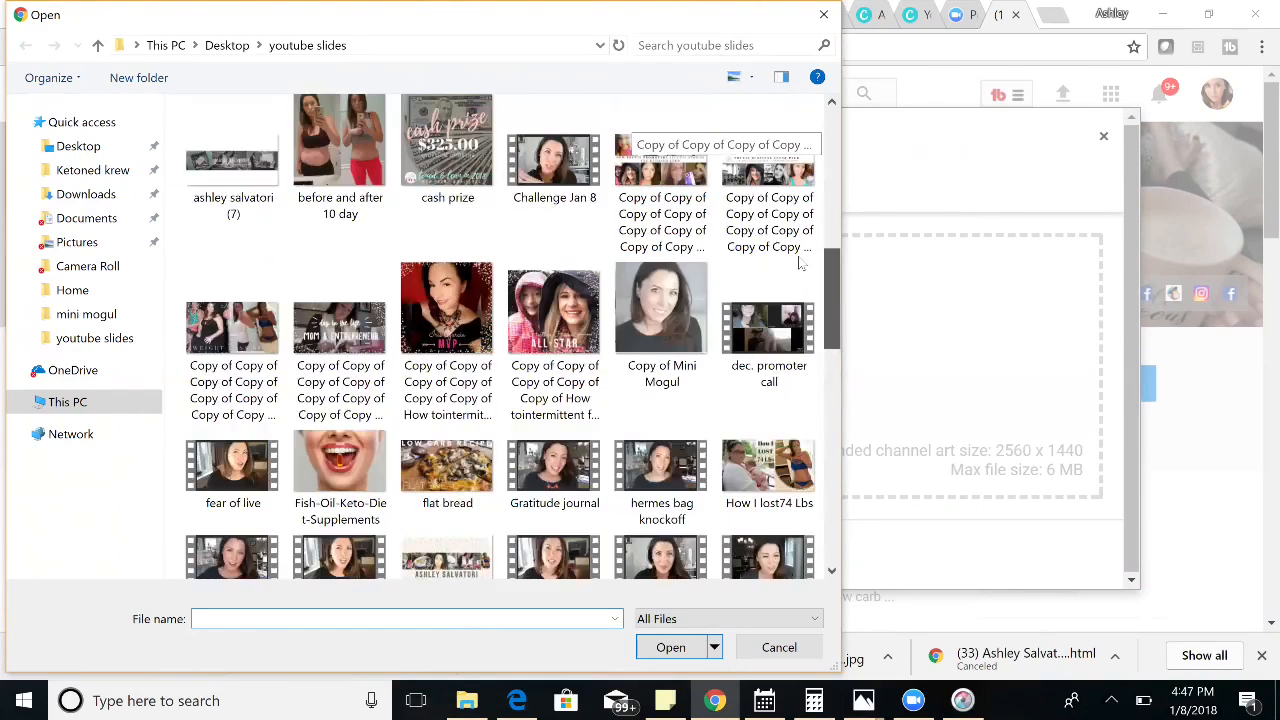
scroll(800, 263, "up", 2)
left_click(233, 295)
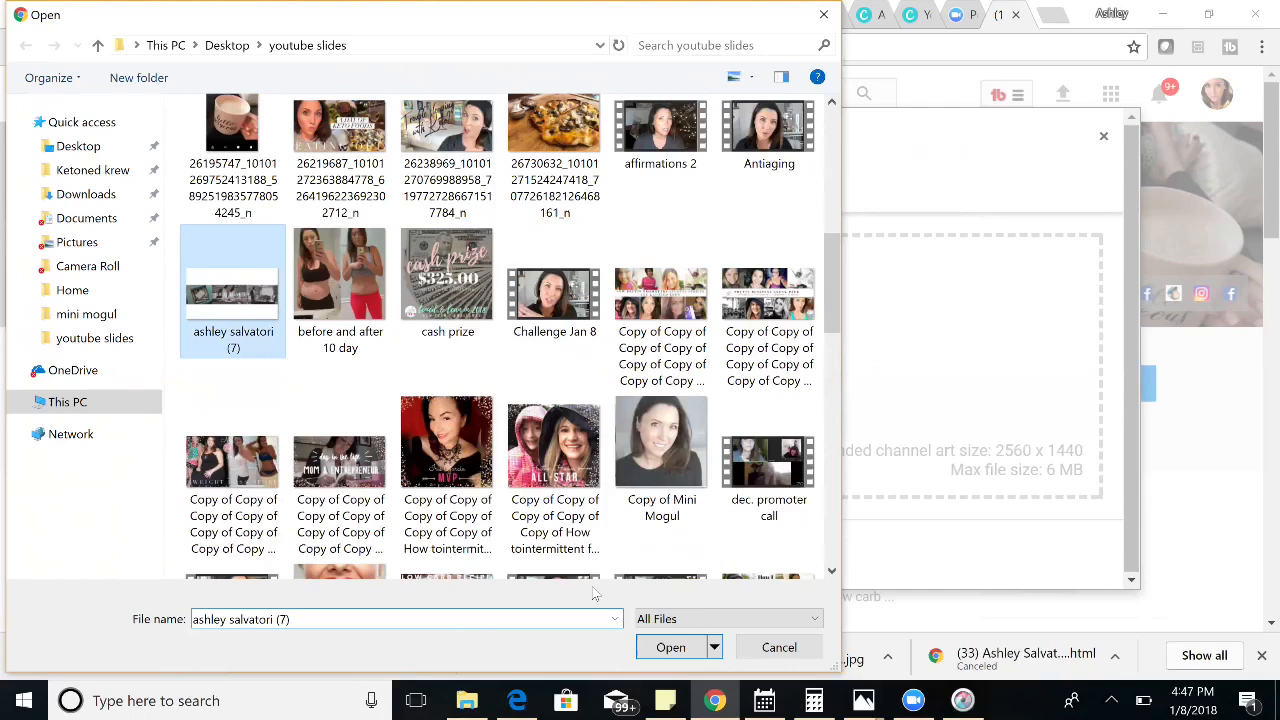
left_click(662, 647)
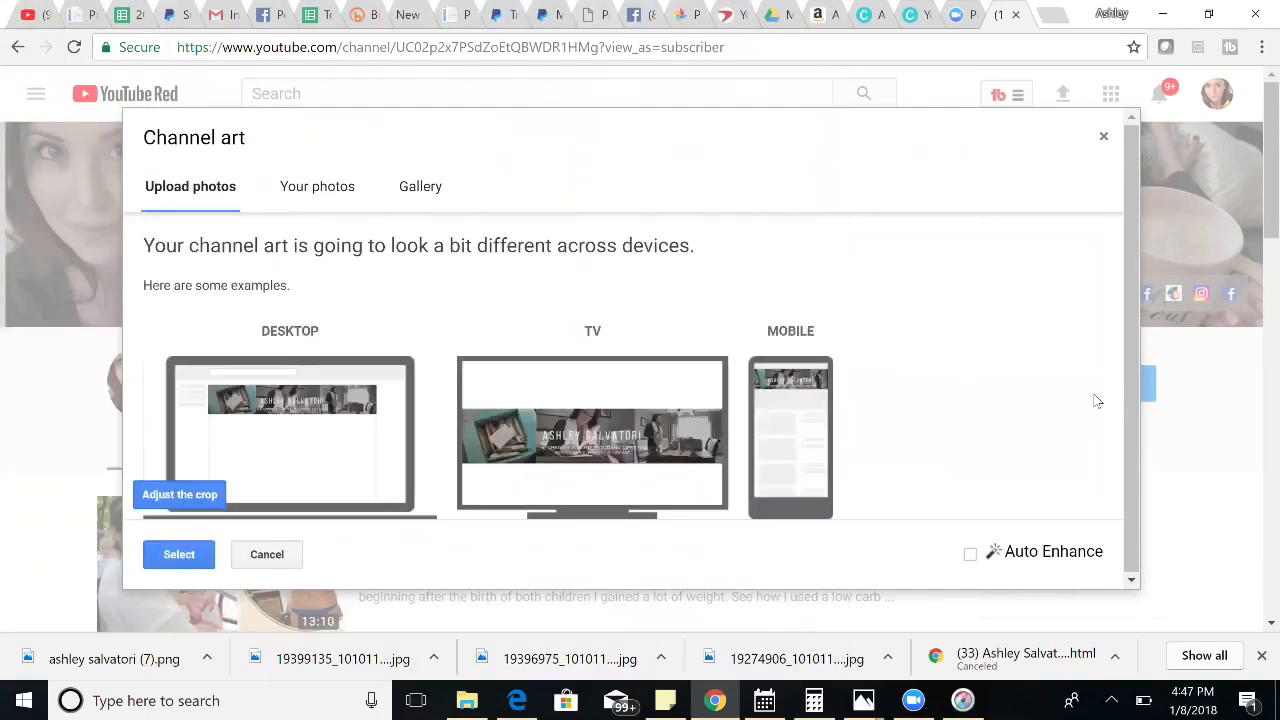
Try adjusting the uploaded banner's crop region, check it in the devices preview and cancel the channel art change.
left_click(150, 500)
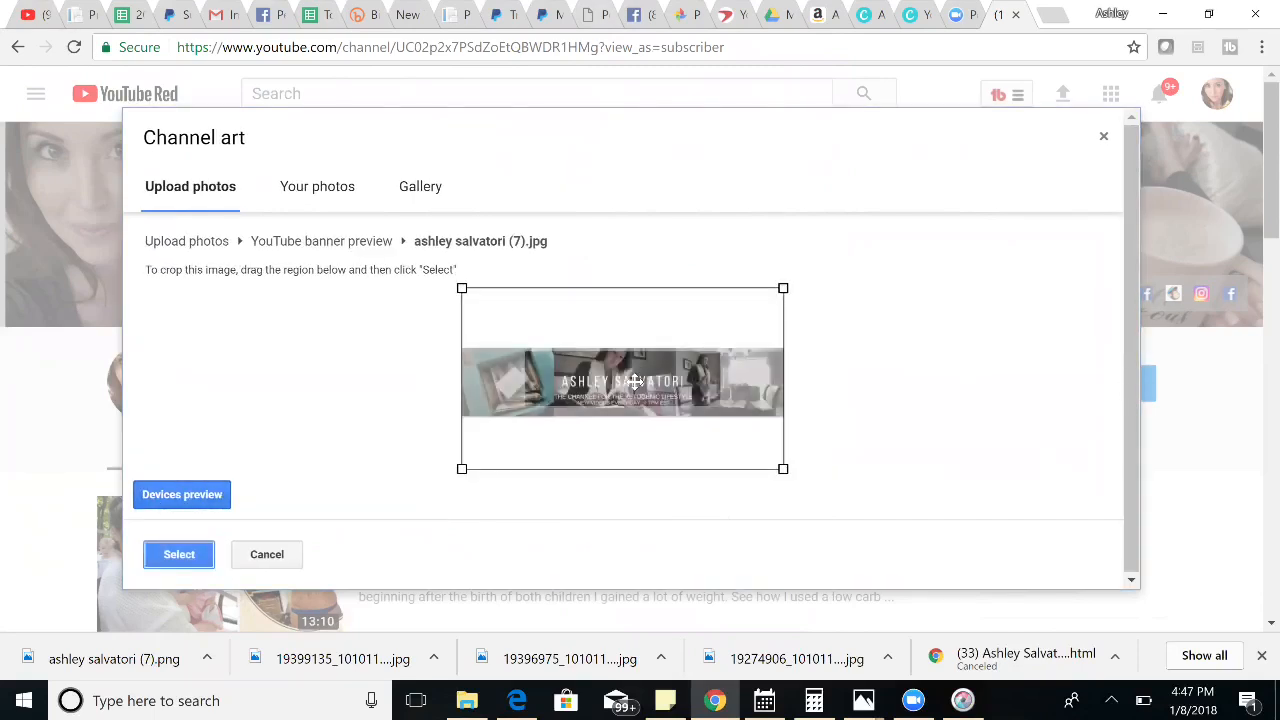
left_click_drag(634, 382, 665, 403)
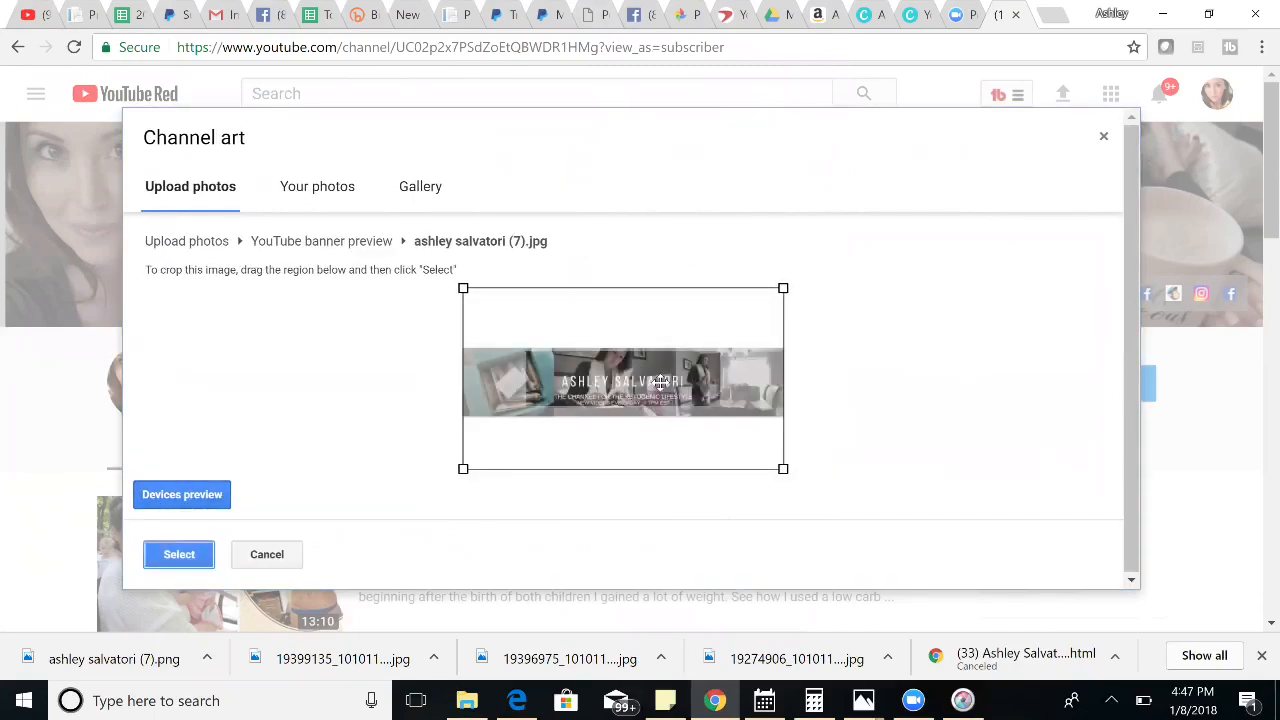
left_click(647, 374)
right_click(608, 384)
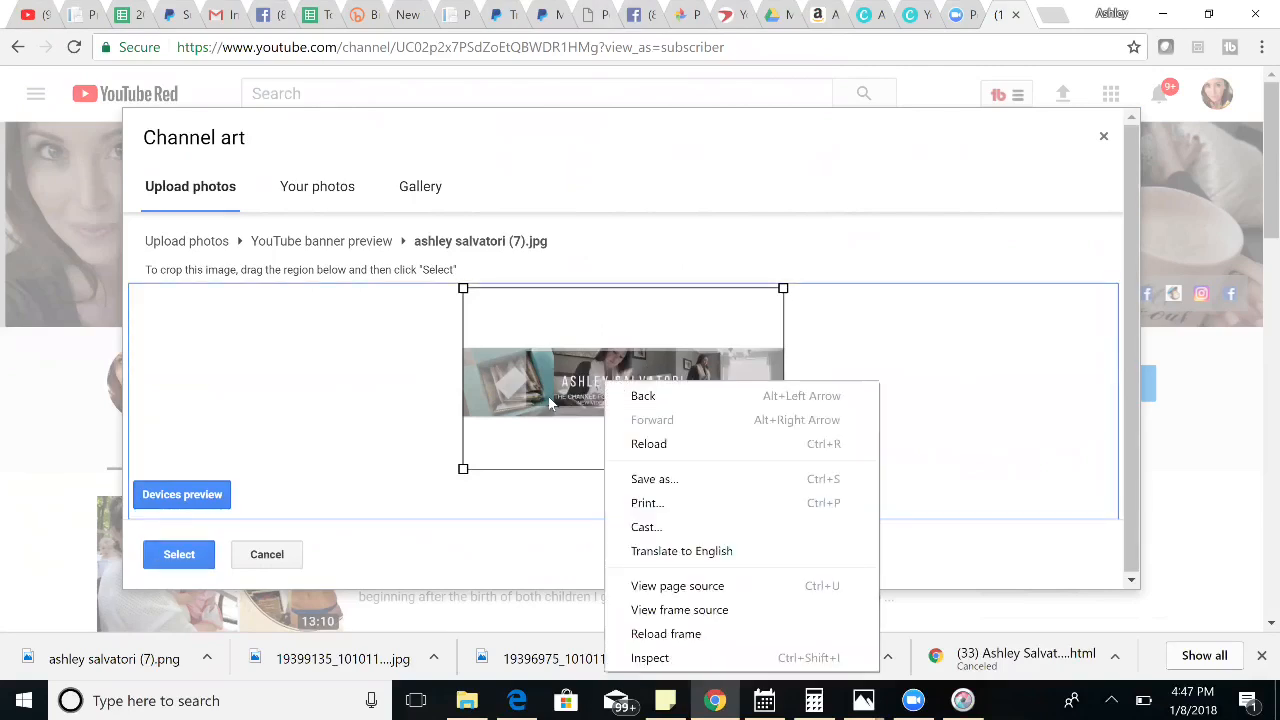
left_click(517, 364)
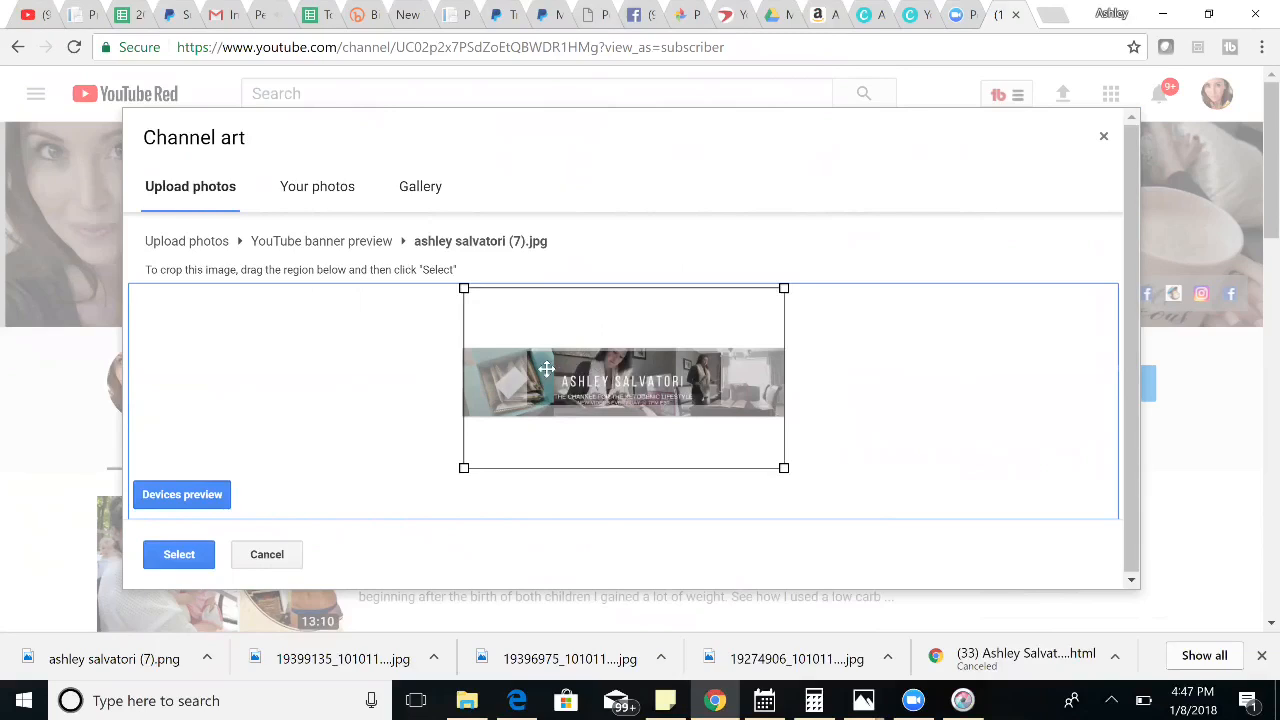
left_click(185, 494)
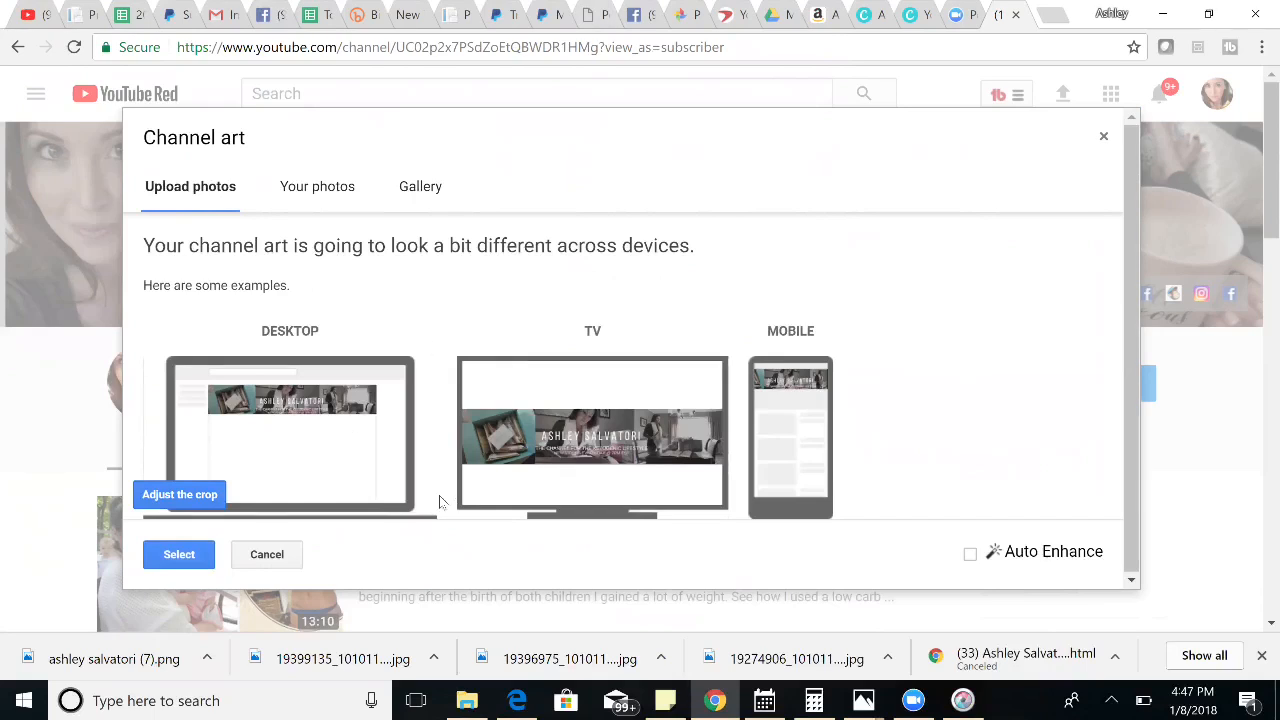
left_click(280, 558)
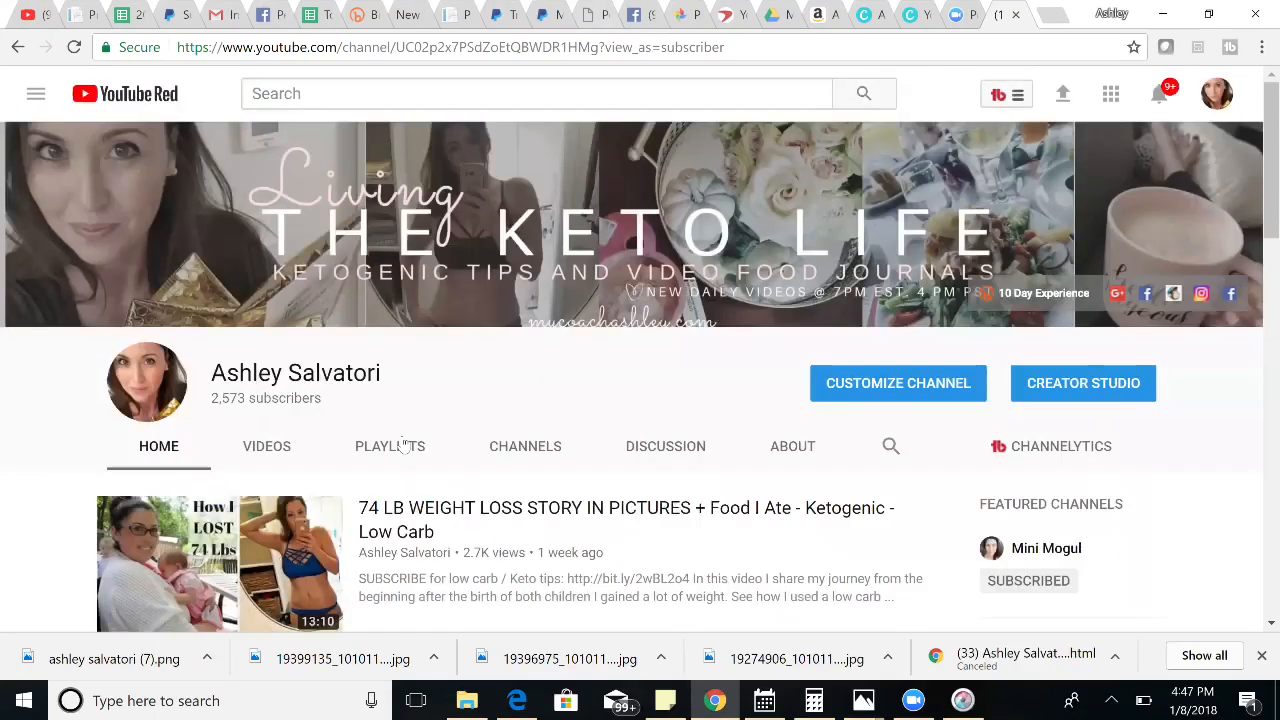